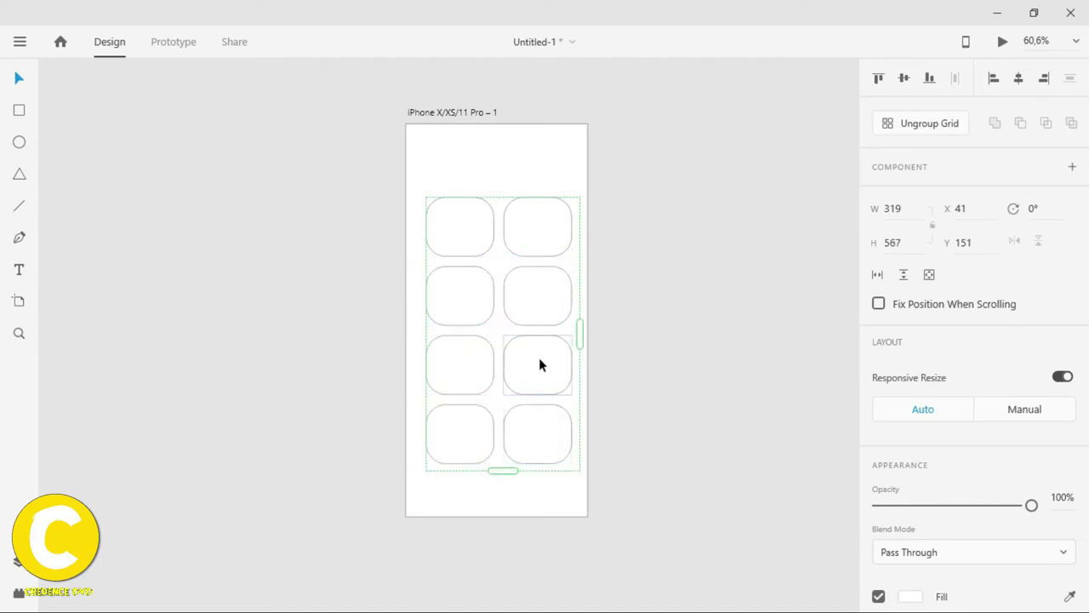
# Nudge the repeat grid of rounded rectangles to X 38, Y 149 on the artboard.
pyautogui.moveTo(539, 358); pyautogui.dragTo(537, 358)
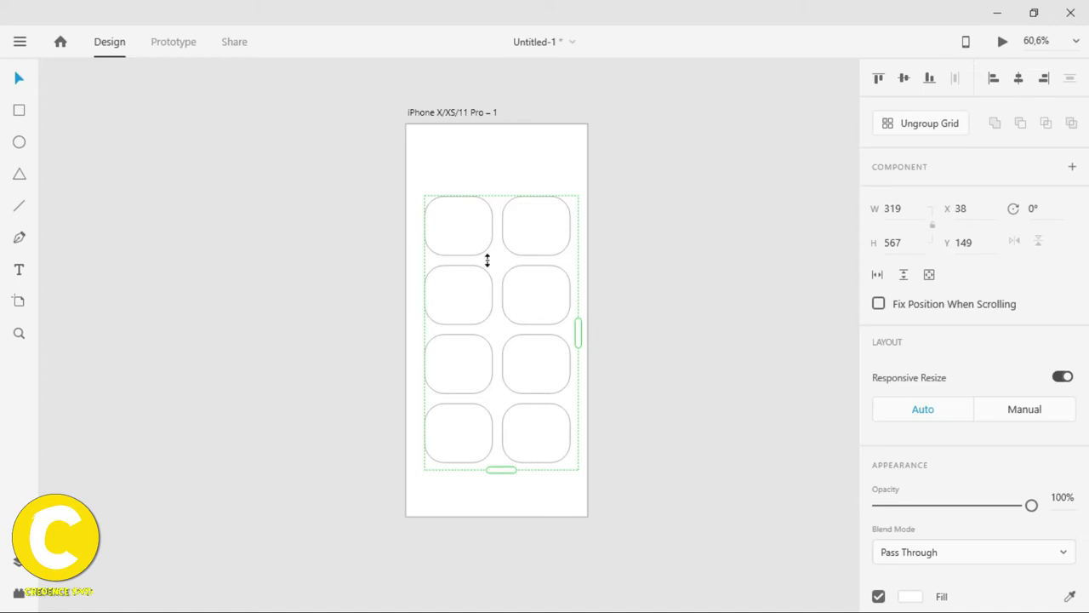
# Shift the design window aside and open the "next adobe project" folder from the Desktop in File Explorer.
pyautogui.moveTo(353, 9); pyautogui.dragTo(503, 35)
pyautogui.moveTo(104, 606)
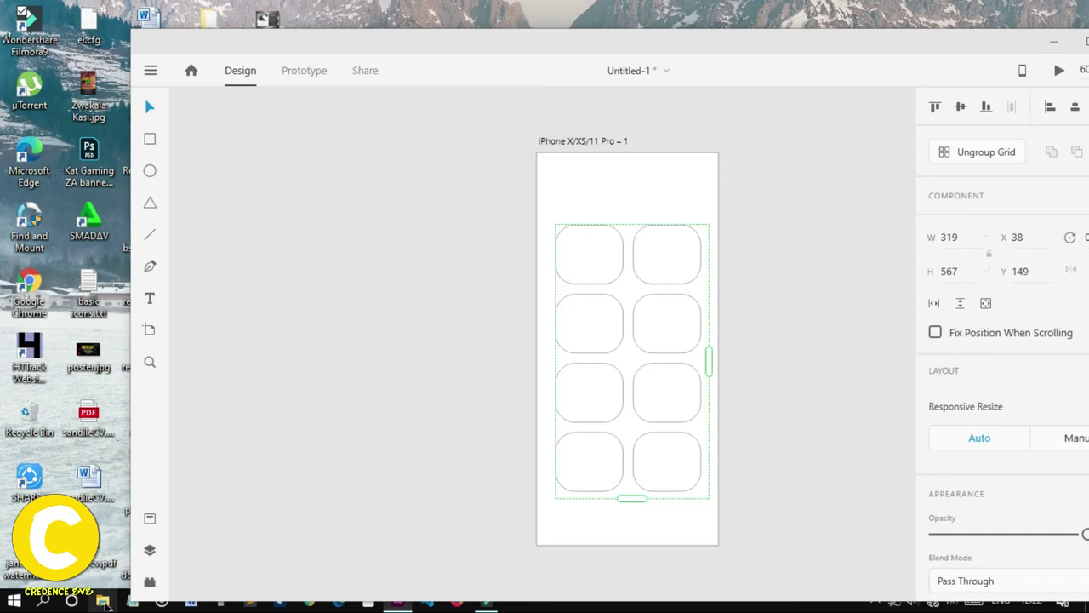
pyautogui.click(104, 604)
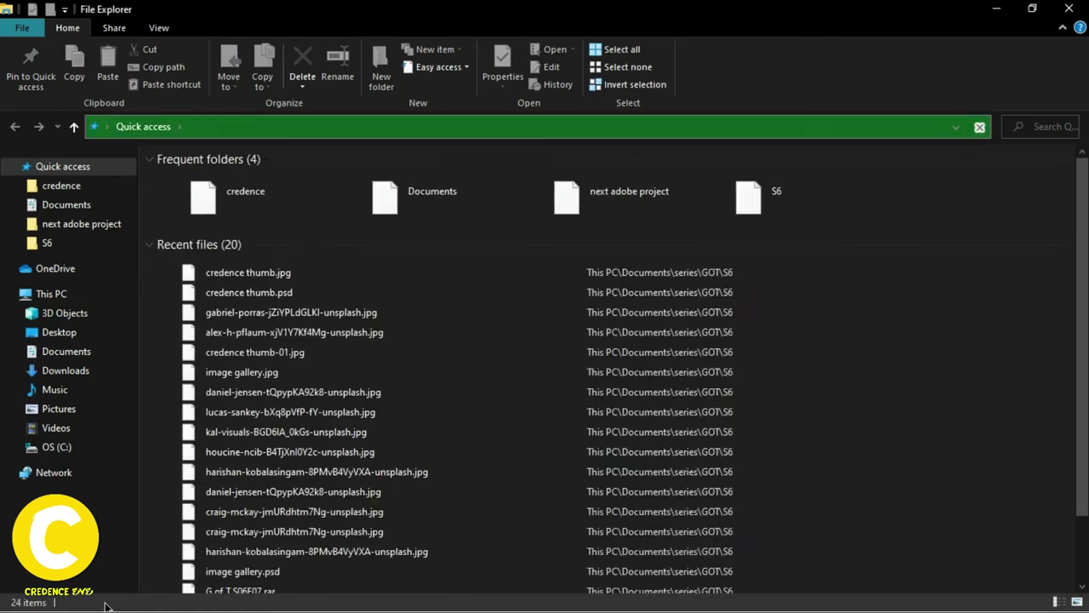
pyautogui.click(85, 332)
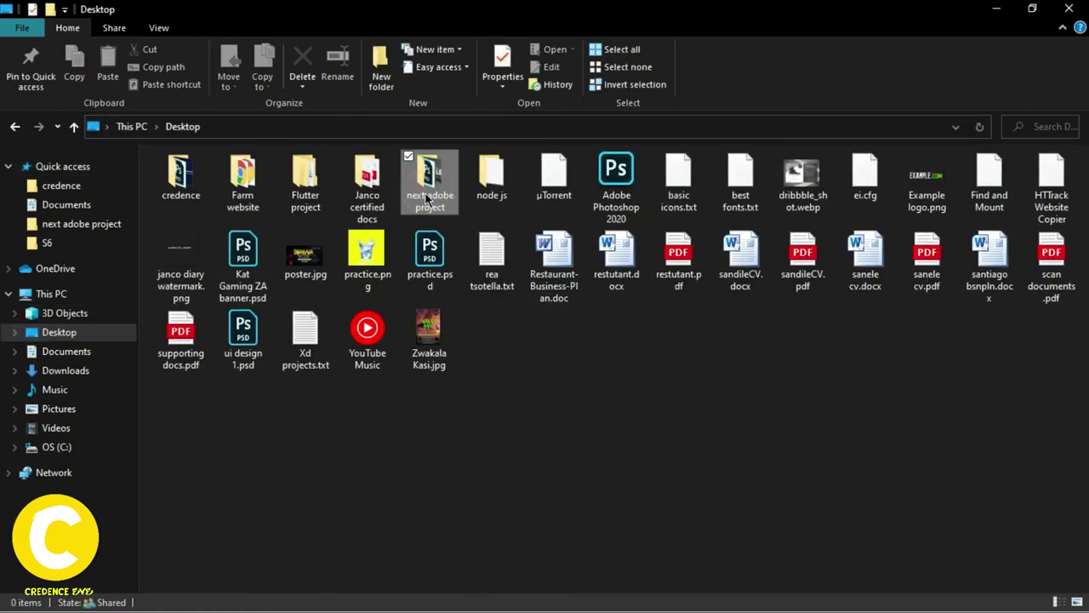
pyautogui.doubleClick(428, 186)
# Select the black-and-white photo of the bearded man and shrink the File Explorer window so it sits beside the artboard.
pyautogui.click(547, 226)
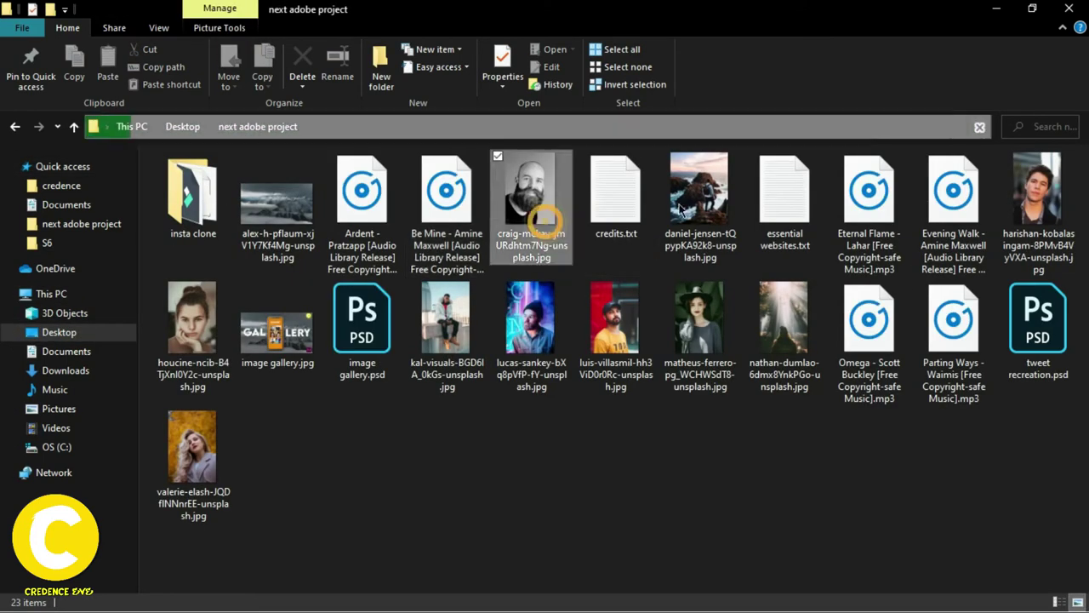
pyautogui.click(652, 24)
pyautogui.moveTo(578, 104); pyautogui.dragTo(277, 87)
pyautogui.moveTo(441, 298); pyautogui.dragTo(439, 314)
pyautogui.scroll(-3, 431, 363)
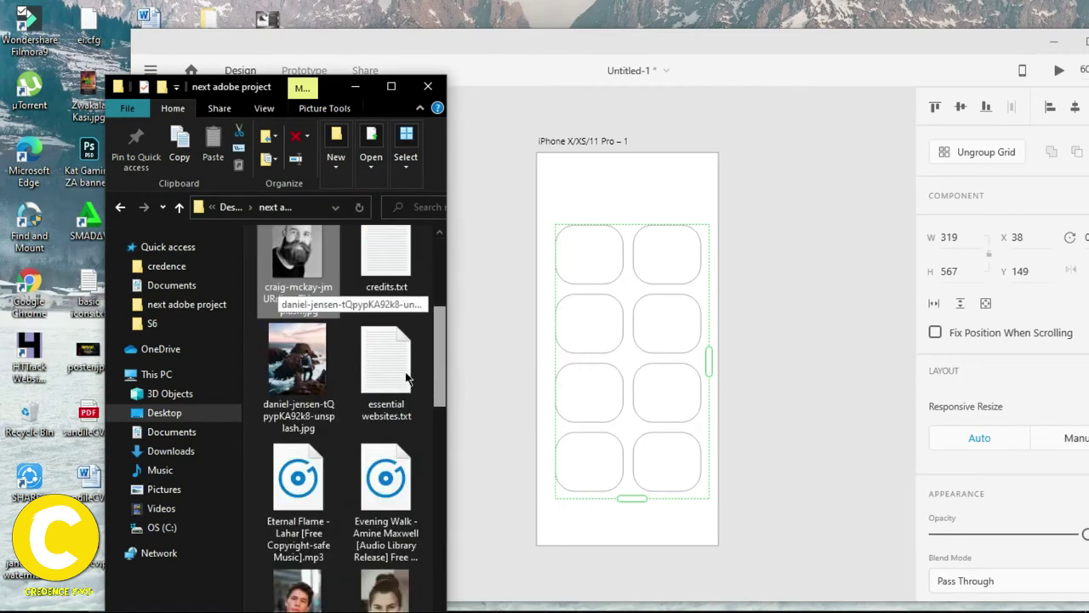
# Add the rocky coast photo and the six photos of people, ending with the woman in the hat, to the file selection.
pyautogui.click(264, 328)
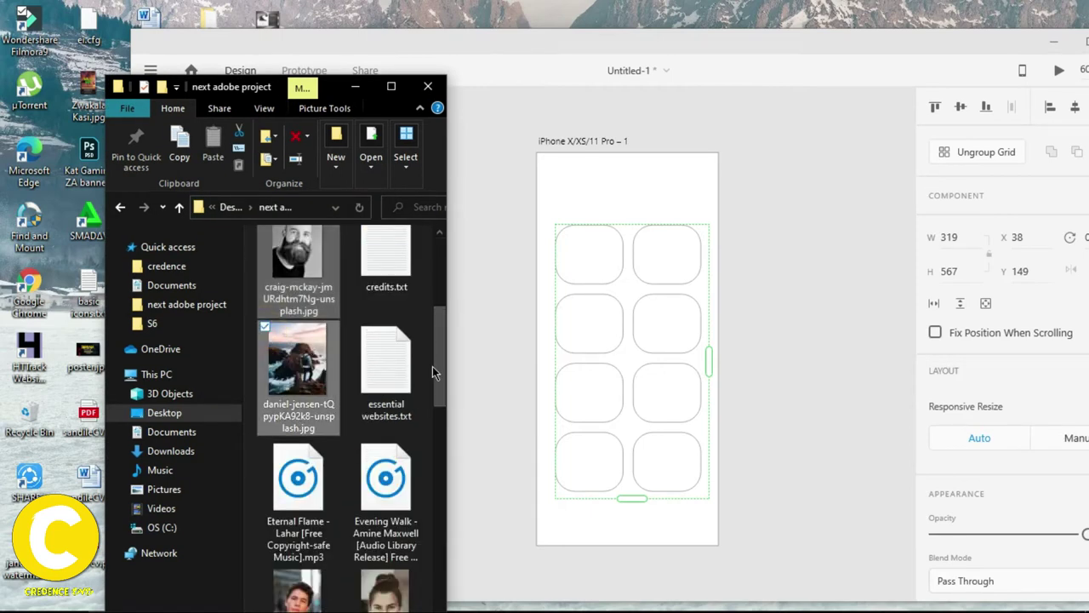
pyautogui.click(436, 364)
pyautogui.moveTo(433, 378); pyautogui.dragTo(435, 465)
pyautogui.keyDown('ctrl'); pyautogui.click(317, 375); pyautogui.keyUp('ctrl')
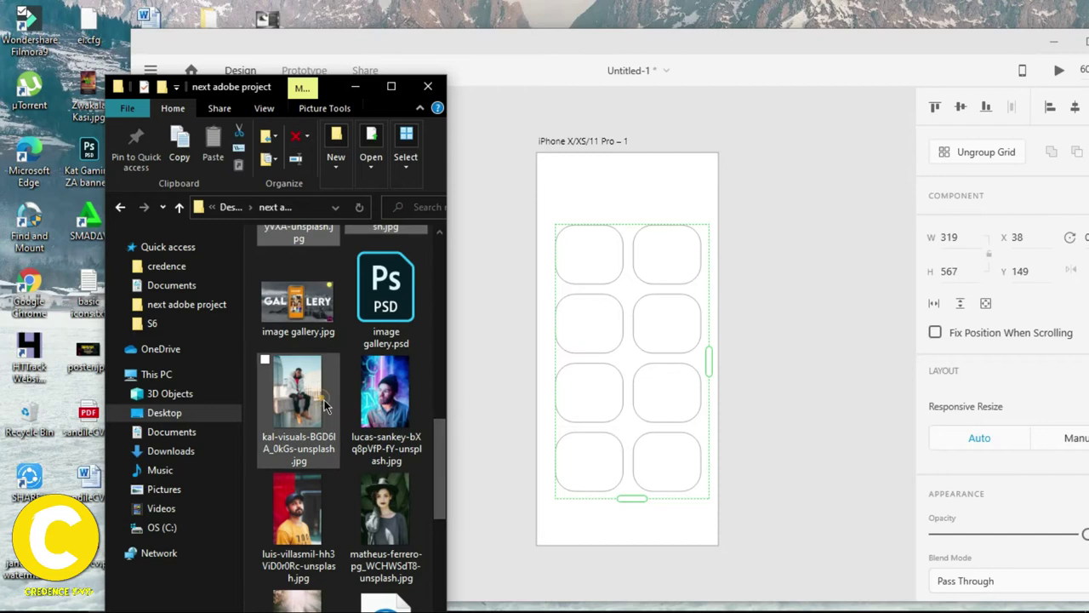
pyautogui.click(265, 359)
pyautogui.keyDown('ctrl'); pyautogui.click(388, 410); pyautogui.keyUp('ctrl')
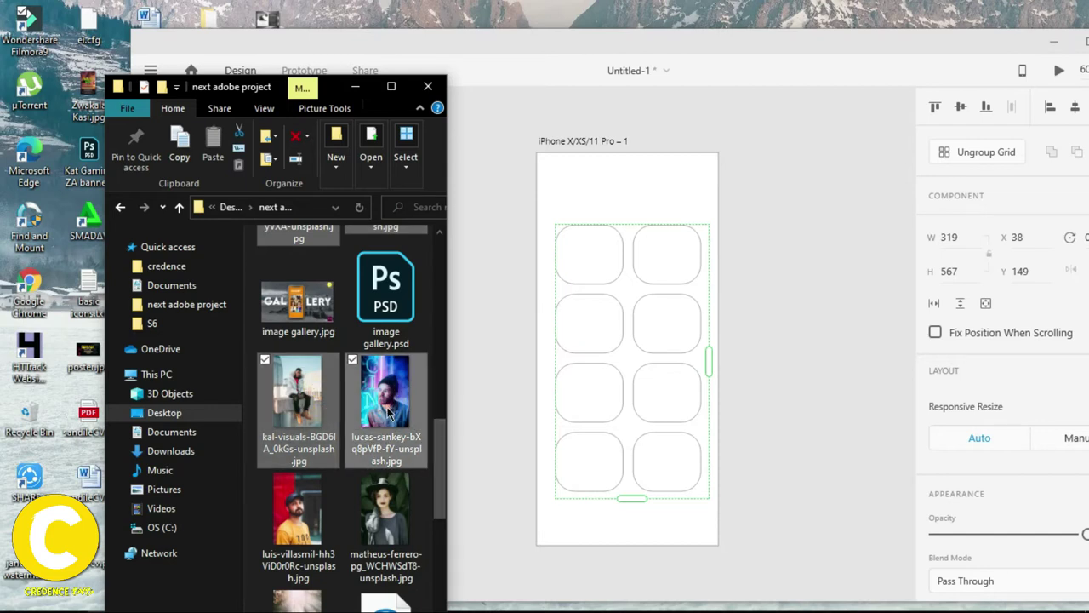
pyautogui.keyDown('ctrl'); pyautogui.click(327, 529); pyautogui.keyUp('ctrl')
pyautogui.keyDown('ctrl'); pyautogui.click(387, 515); pyautogui.keyUp('ctrl')
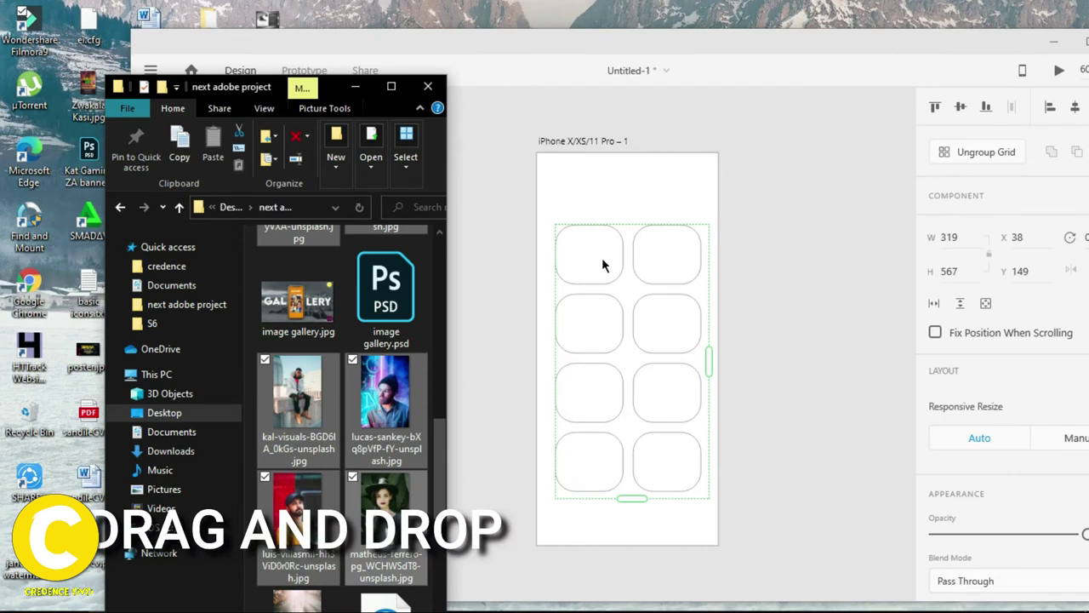
# Fill the repeat grid cells with the eight selected photos, put File Explorer away and maximize the Adobe XD window.
pyautogui.moveTo(603, 259); pyautogui.dragTo(603, 258)
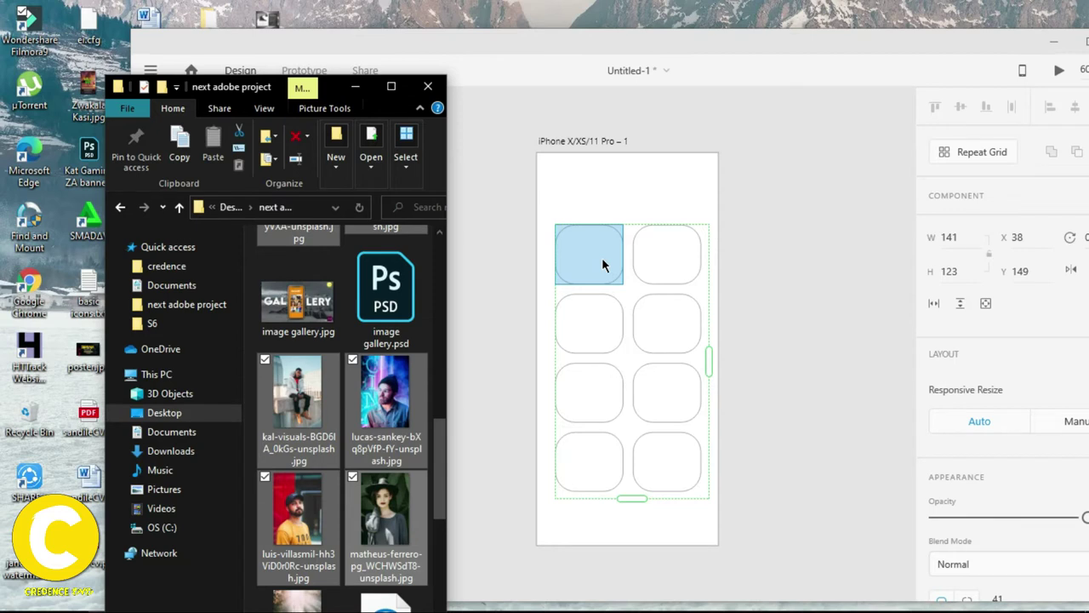
pyautogui.click(355, 89)
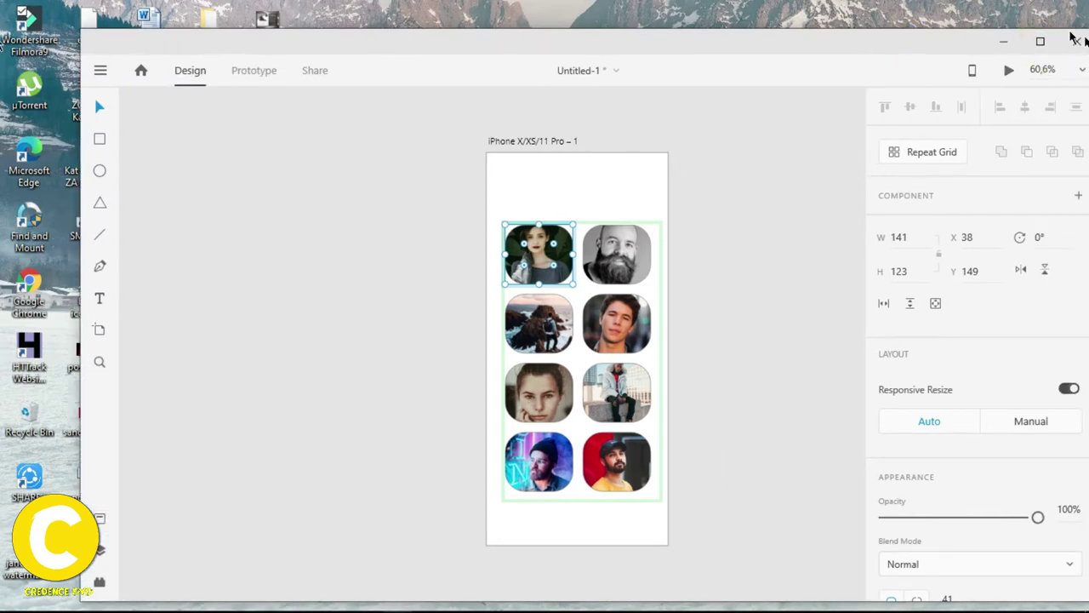
pyautogui.click(1040, 41)
# Ungroup the photo repeat grid into separate rounded images and deselect them.
pyautogui.click(536, 194)
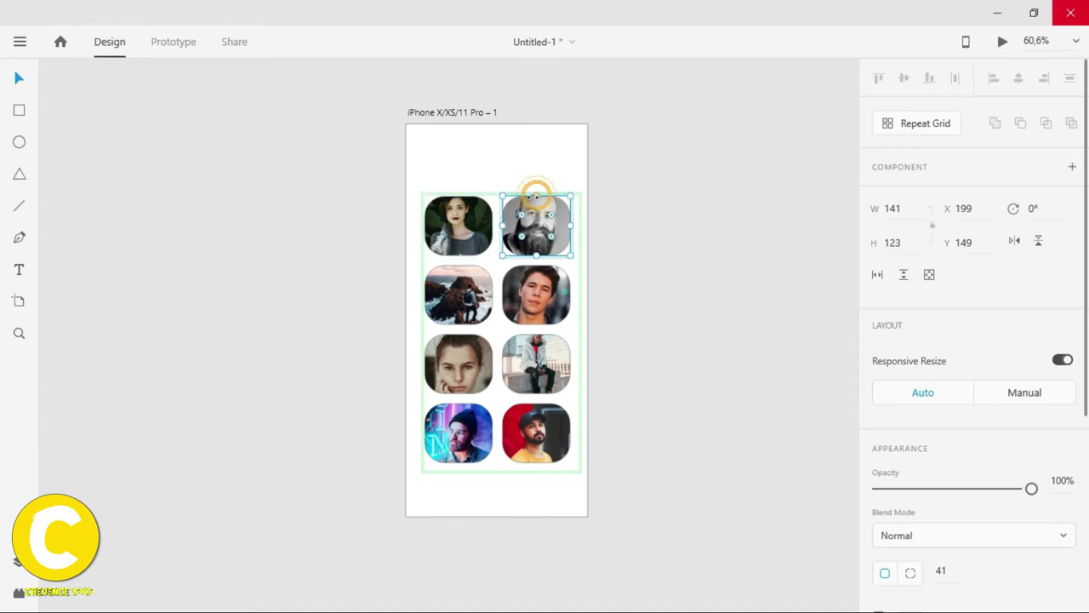
pyautogui.click(483, 198)
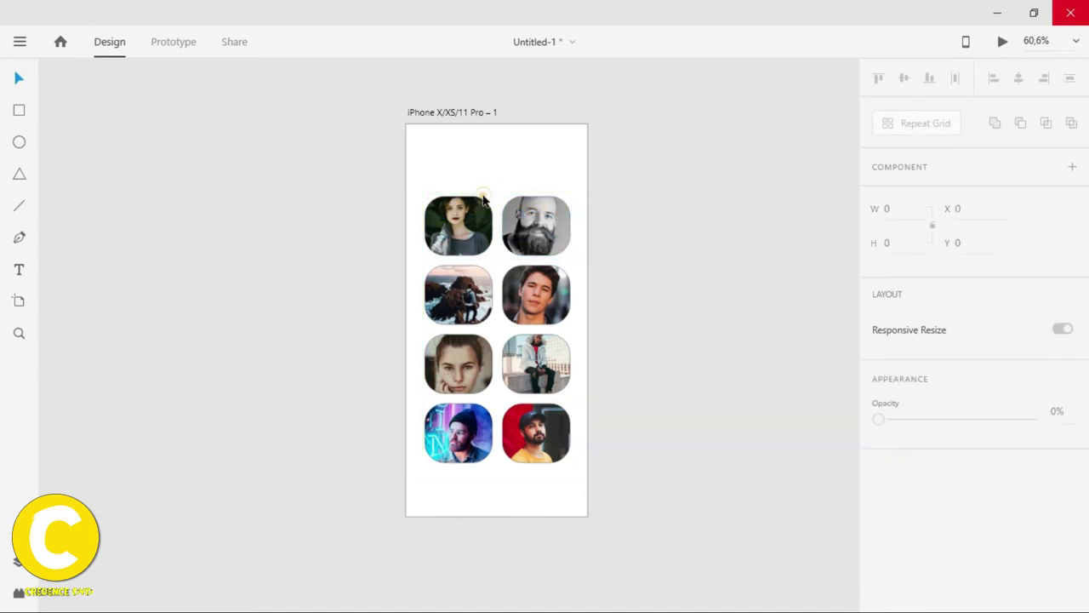
pyautogui.click(485, 218)
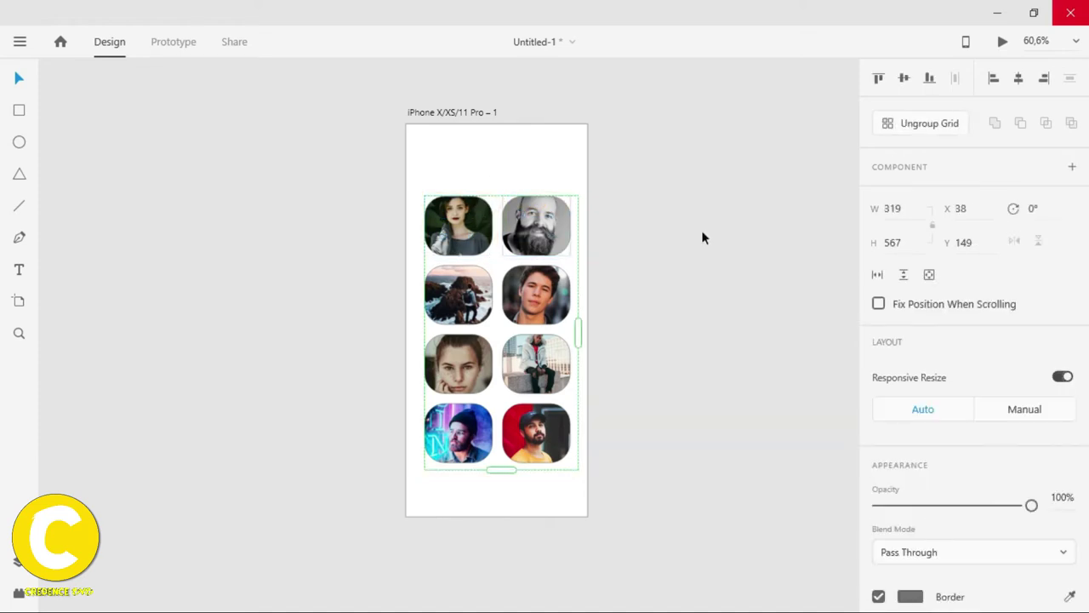
pyautogui.click(926, 128)
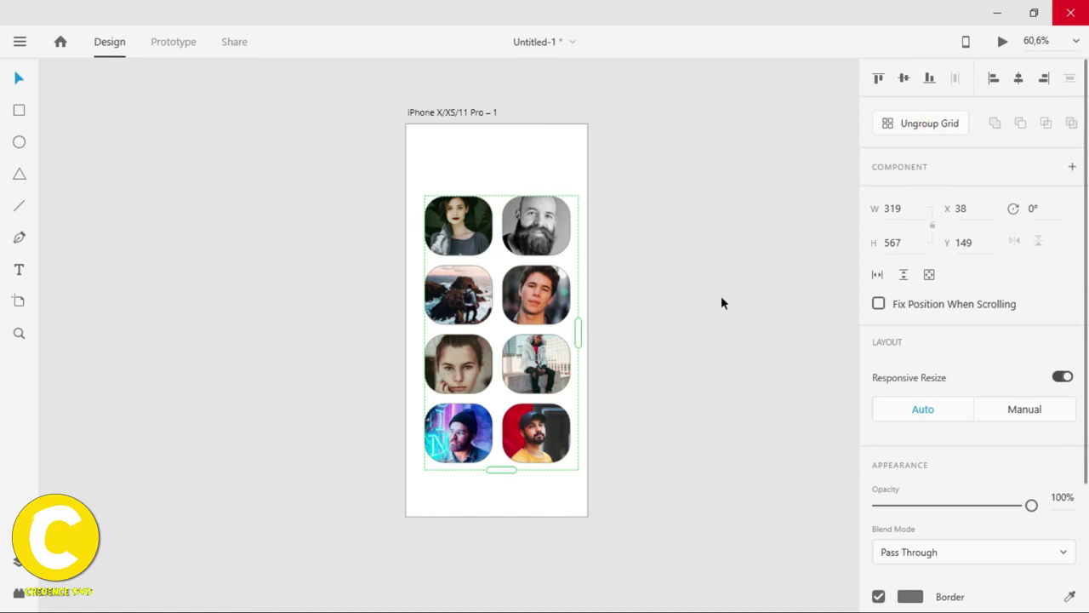
pyautogui.click(673, 310)
# Add the heading text "GALLERY" above the photos on the artboard.
pyautogui.click(18, 269)
pyautogui.click(437, 159)
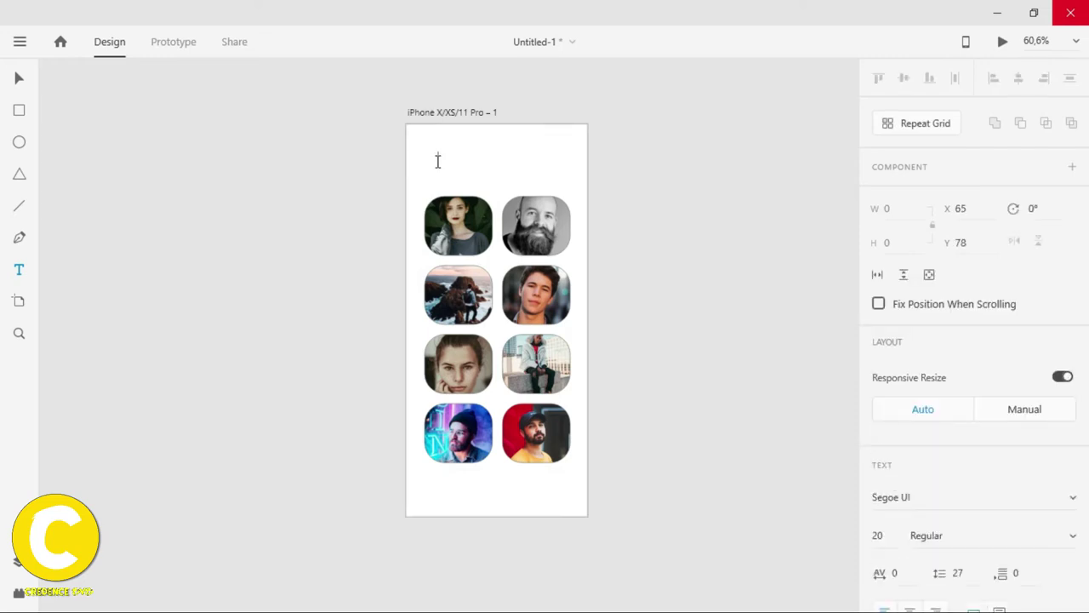
pyautogui.write('GALLERY')
pyautogui.click(22, 76)
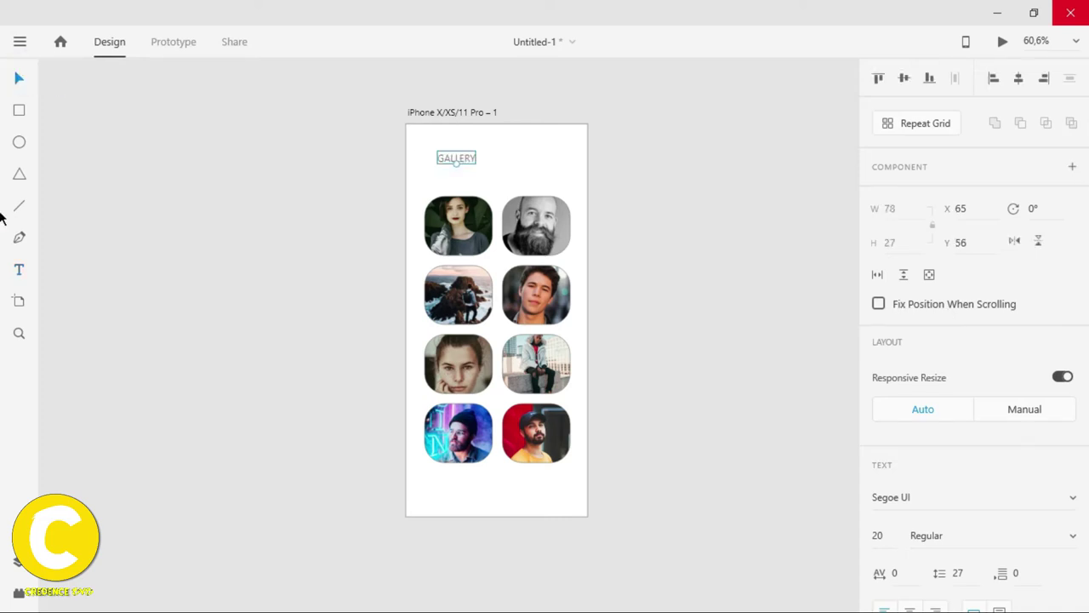
# Set the GALLERY heading's font to LEMON MILK Bold and center it horizontally on the artboard.
pyautogui.click(937, 500)
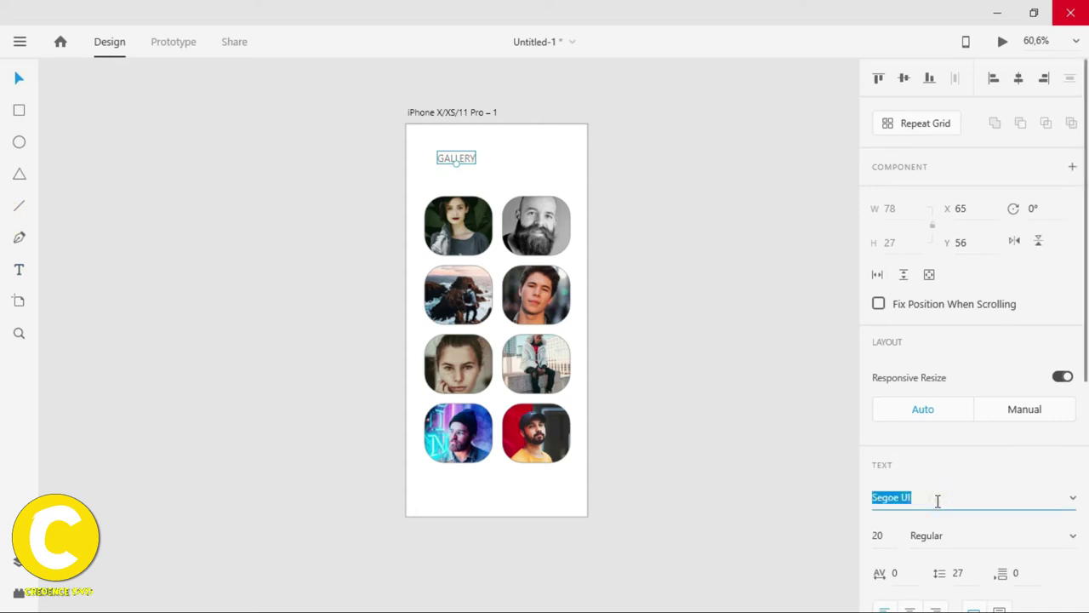
pyautogui.write('R')
pyautogui.press('BackSpace')
pyautogui.write('LEMON MILK')
pyautogui.press('Return')
pyautogui.press('Return')
pyautogui.click(1072, 539)
pyautogui.click(1070, 535)
pyautogui.click(924, 535)
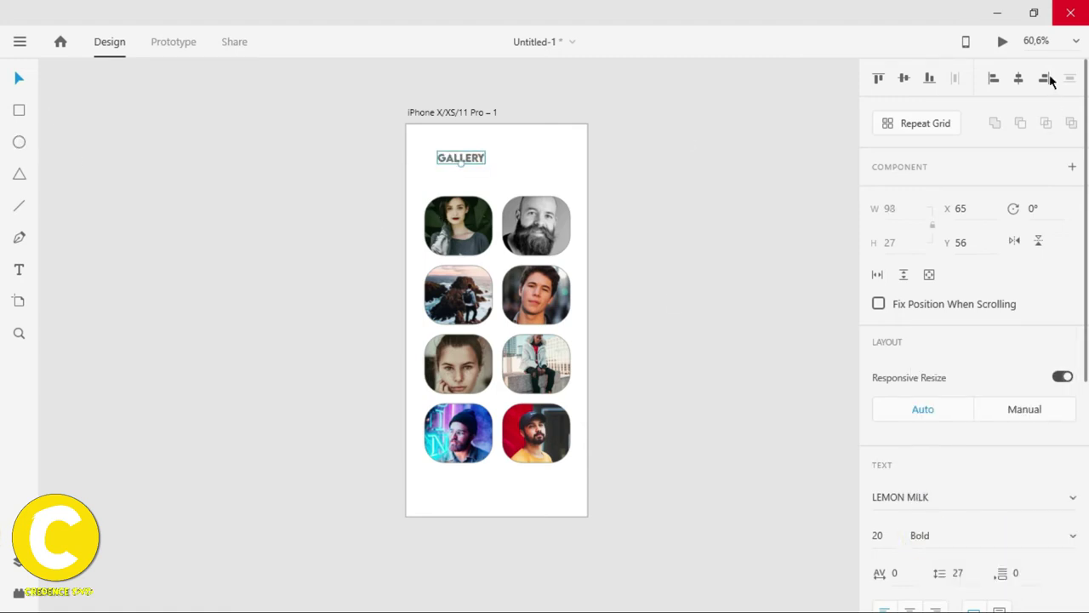
pyautogui.click(1019, 77)
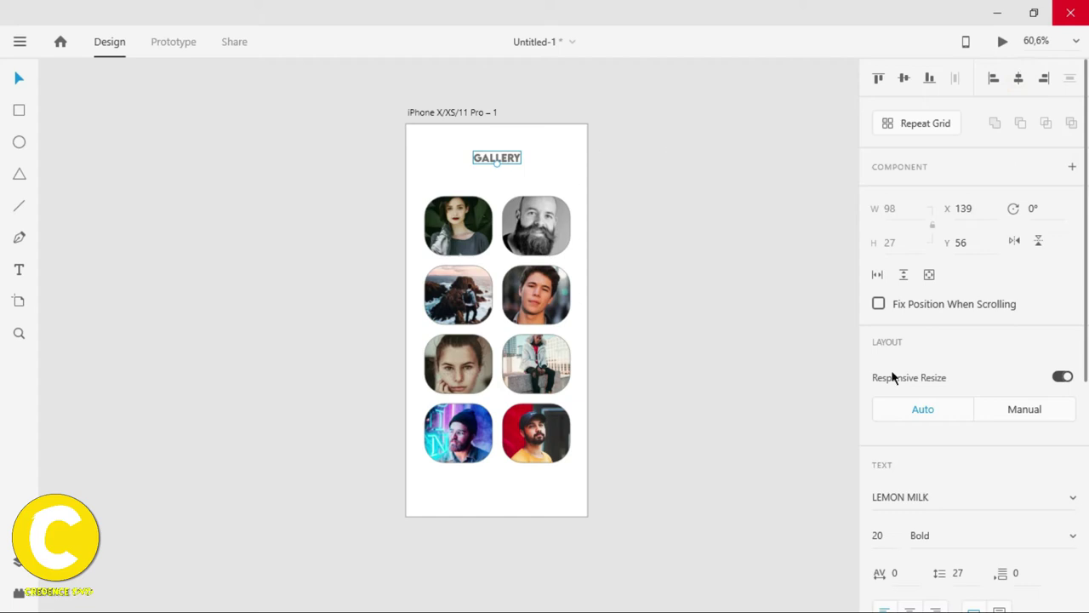
# Increase the GALLERY heading's font size to 26, and from there to 30.
pyautogui.click(889, 536)
pyautogui.write('26')
pyautogui.press('Return')
pyautogui.click(890, 536)
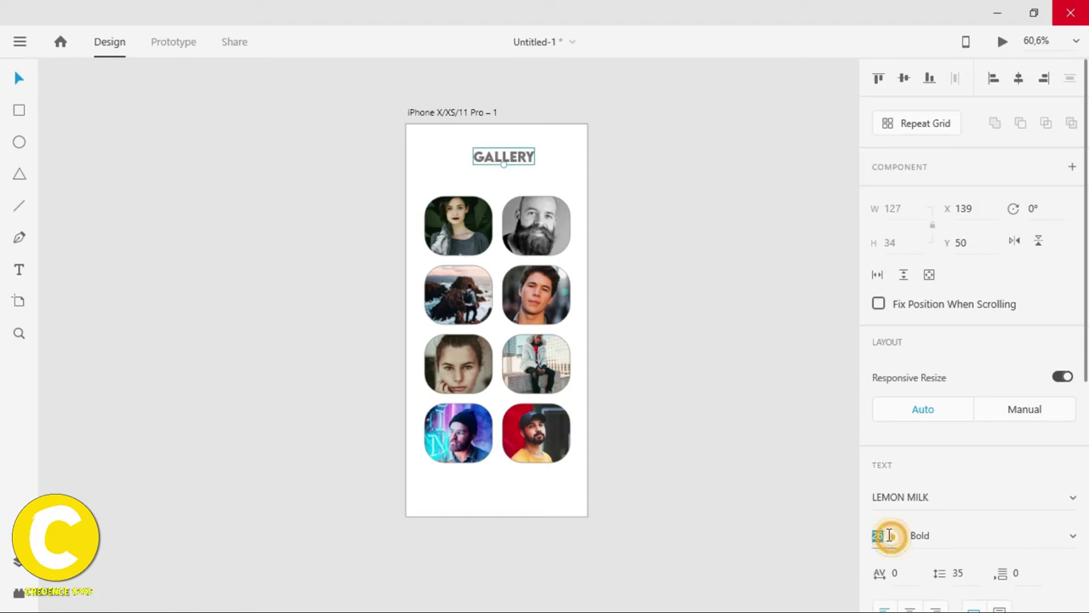
pyautogui.write('30')
pyautogui.press('Return')
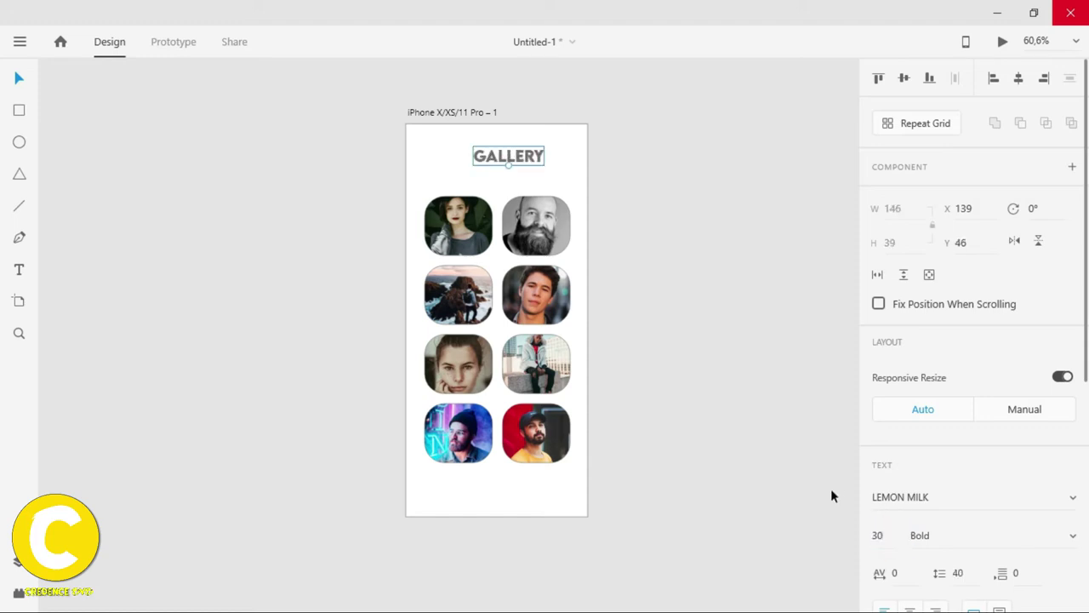
# Move the enlarged GALLERY heading back toward the middle of the artboard, at about X 106, Y 46.
pyautogui.moveTo(533, 161); pyautogui.dragTo(517, 157)
pyautogui.click(691, 173)
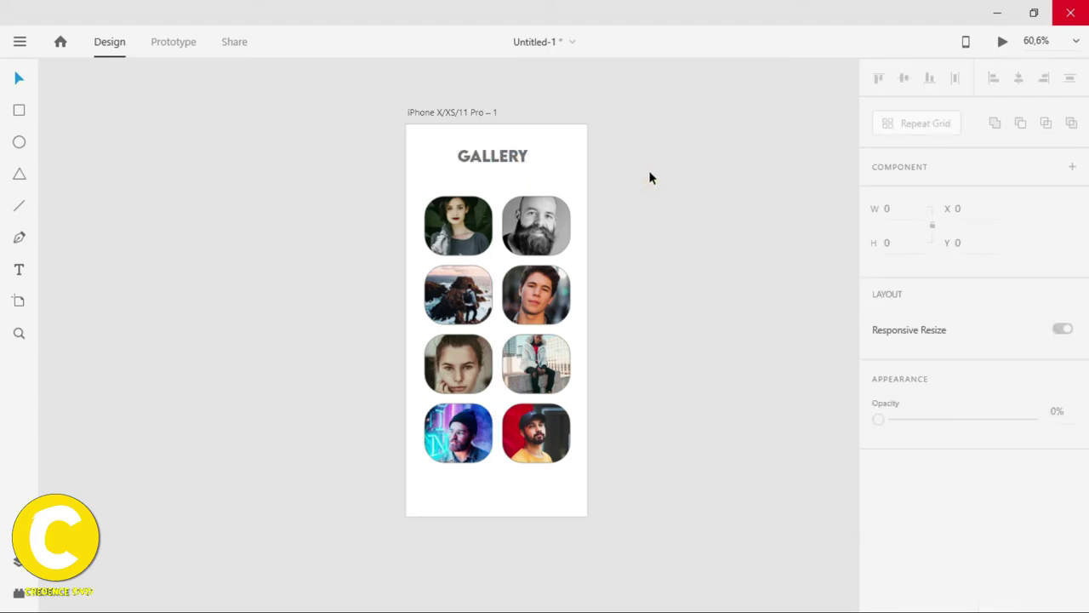
pyautogui.click(18, 205)
pyautogui.click(17, 80)
# Change the GALLERY heading's fill color to near-black #030303.
pyautogui.click(520, 162)
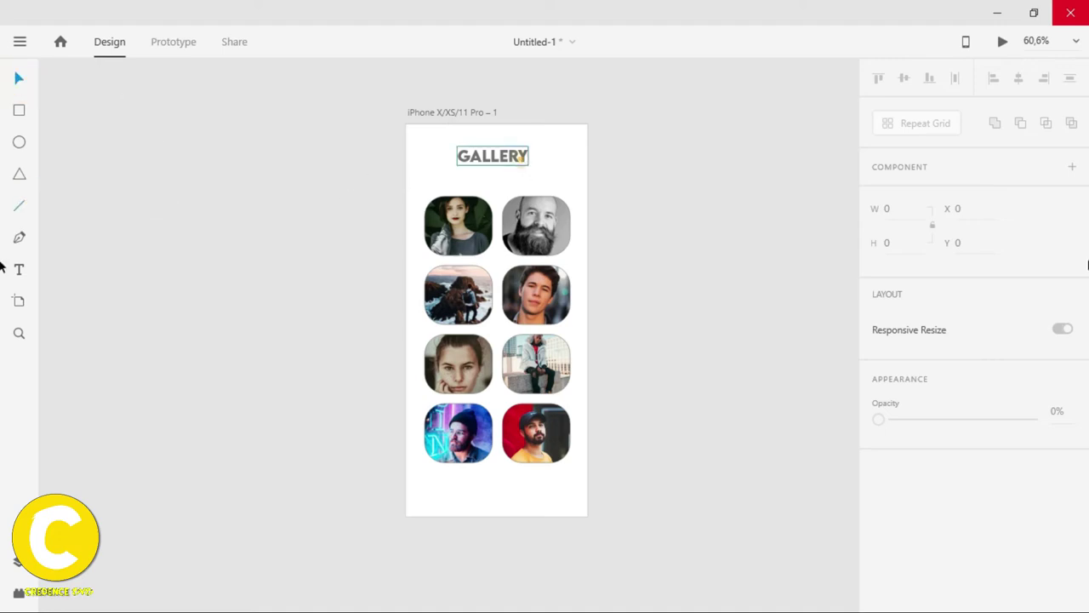
pyautogui.scroll(-3, 932, 336)
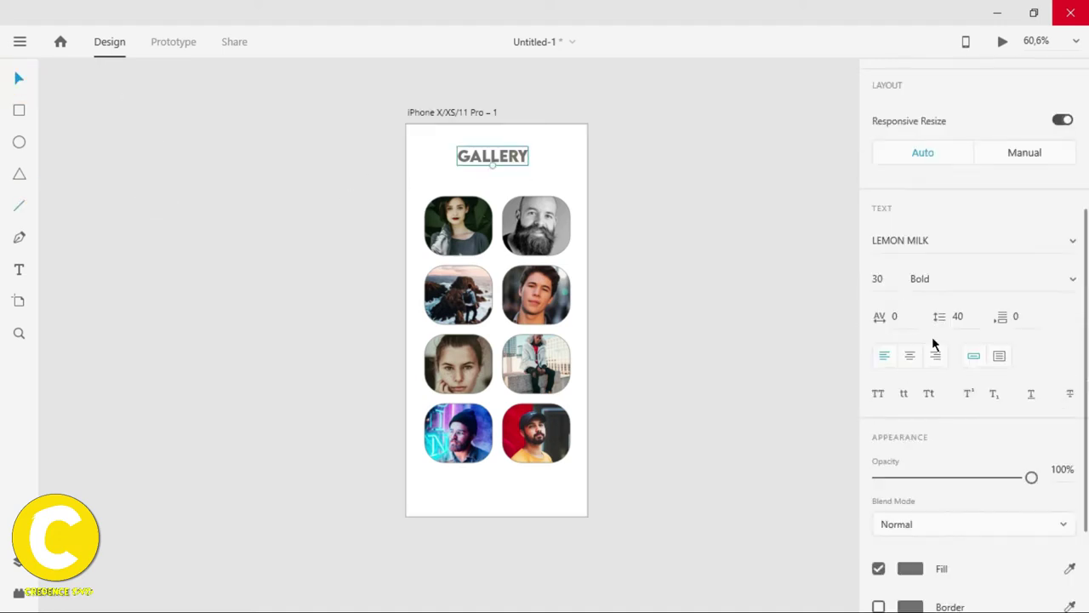
pyautogui.click(904, 568)
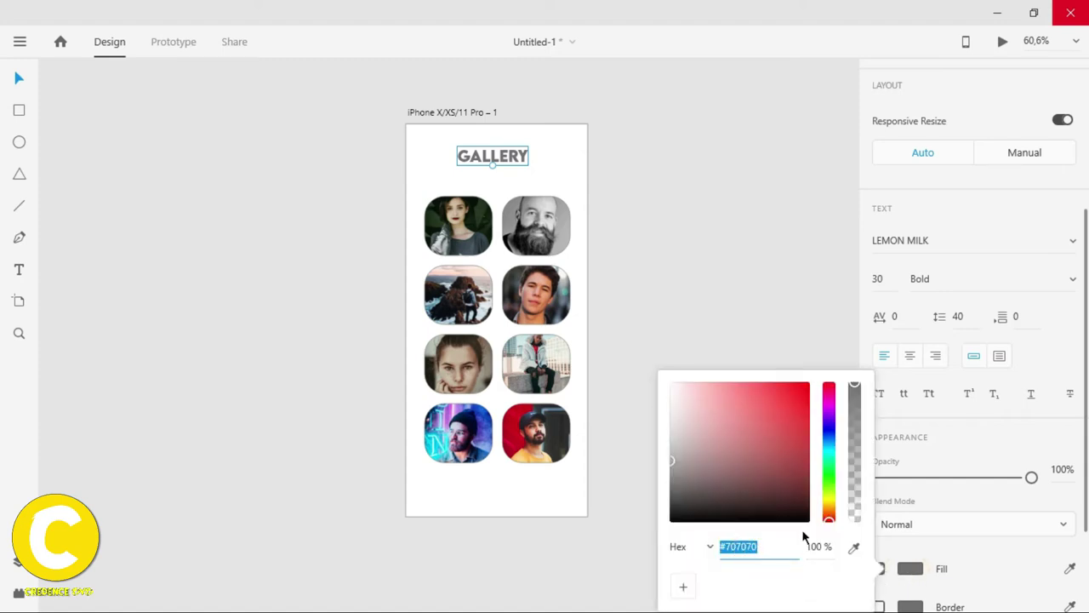
pyautogui.moveTo(667, 526); pyautogui.dragTo(668, 522)
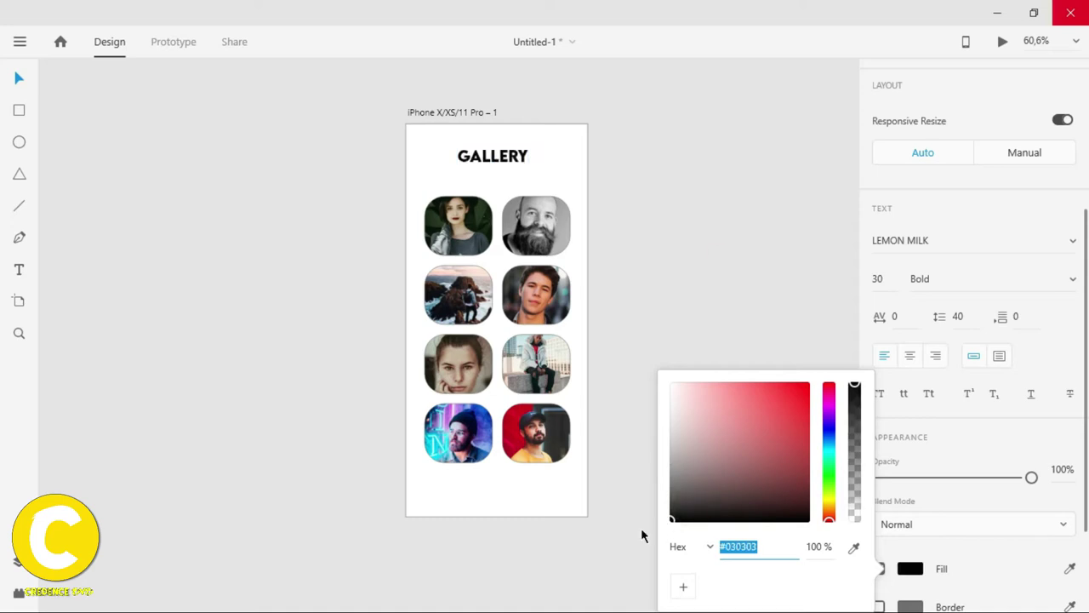
pyautogui.click(713, 257)
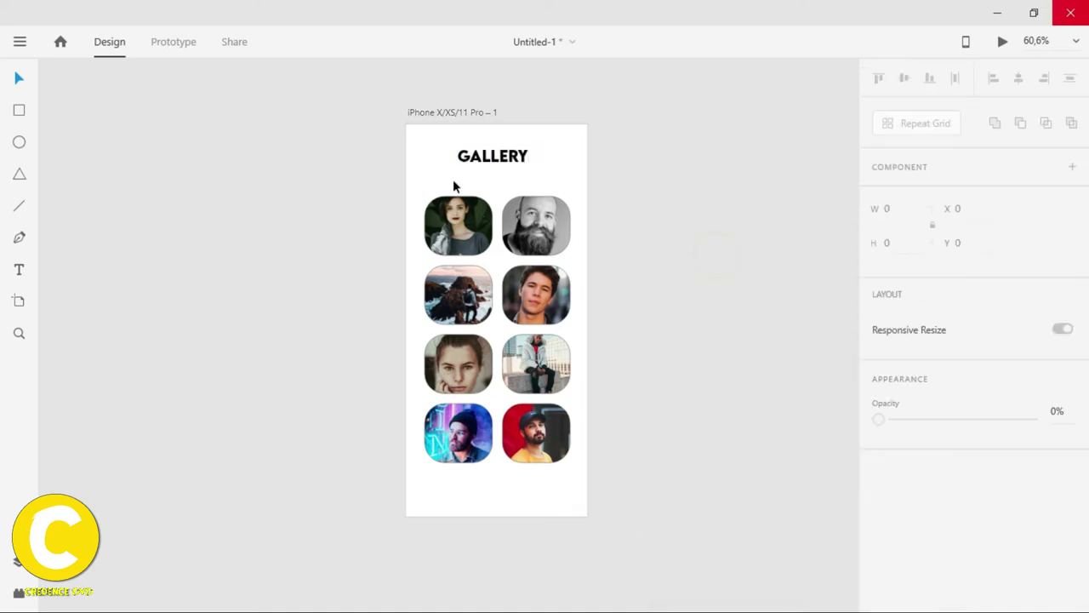
# Change the iPhone artboard's background fill from white to the dark green-gray #1C201F.
pyautogui.click(443, 115)
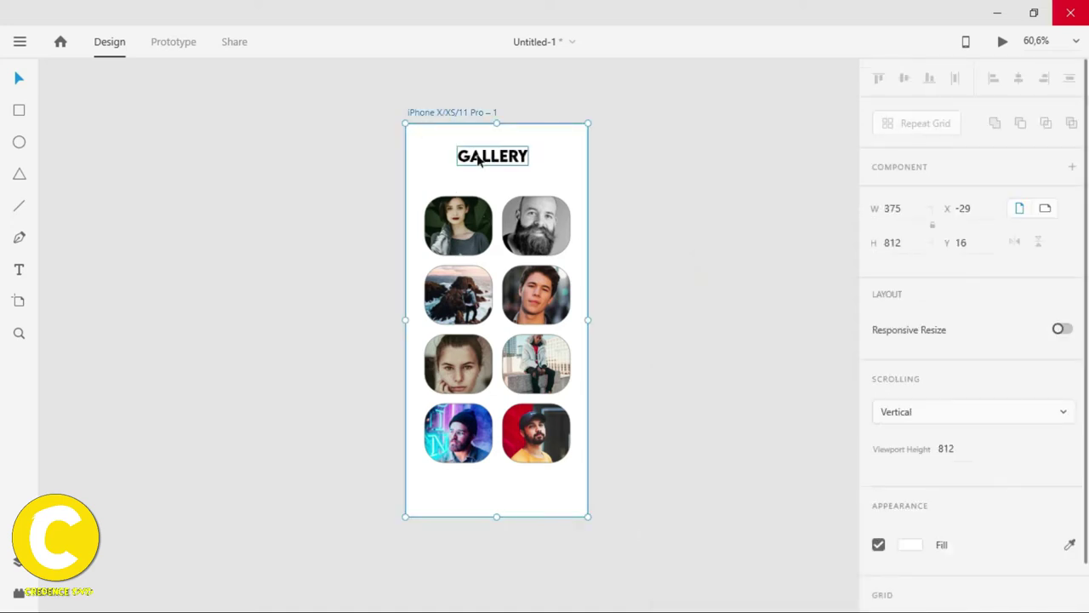
pyautogui.click(479, 160)
pyautogui.click(463, 113)
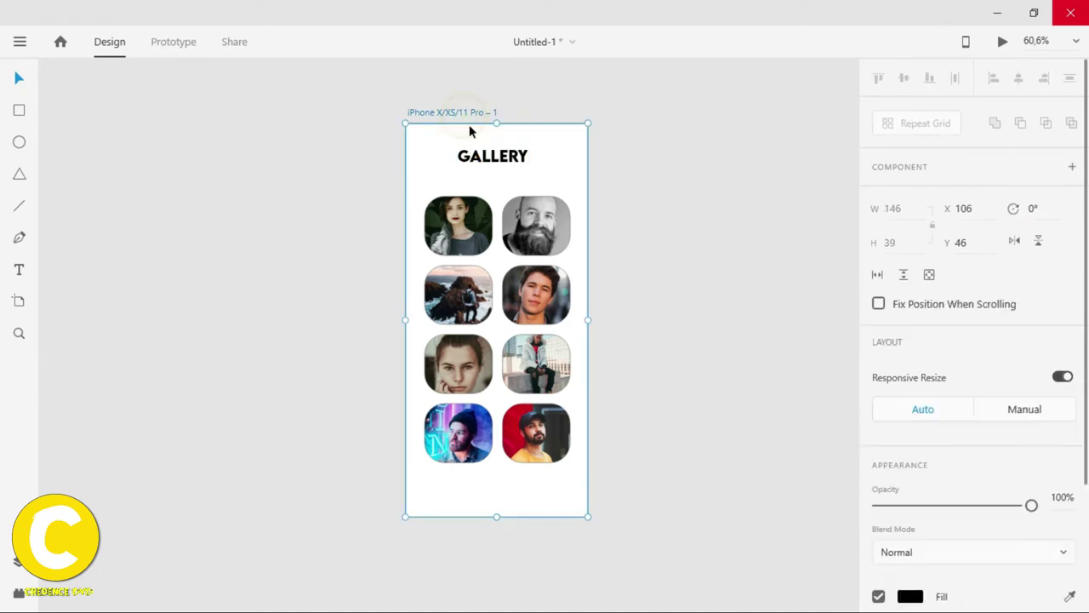
pyautogui.scroll(-1, 1077, 360)
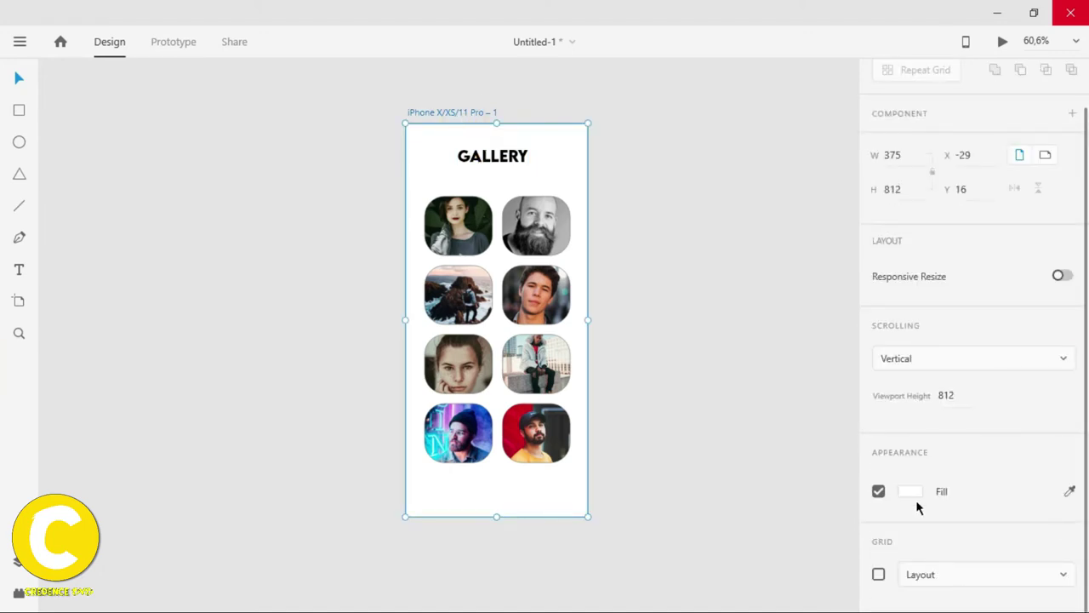
pyautogui.click(912, 499)
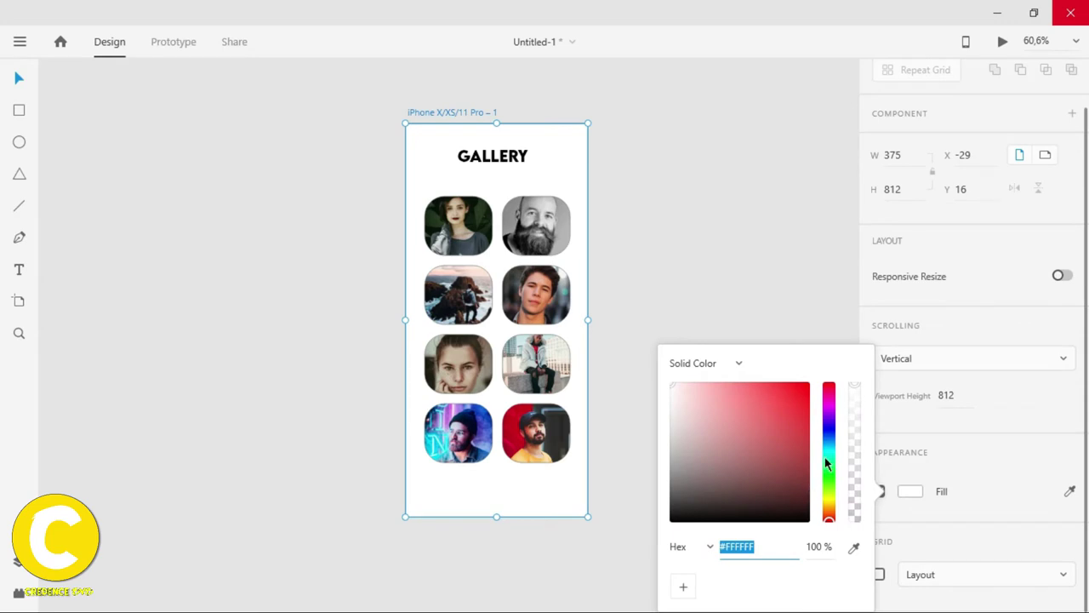
pyautogui.click(828, 457)
pyautogui.click(688, 496)
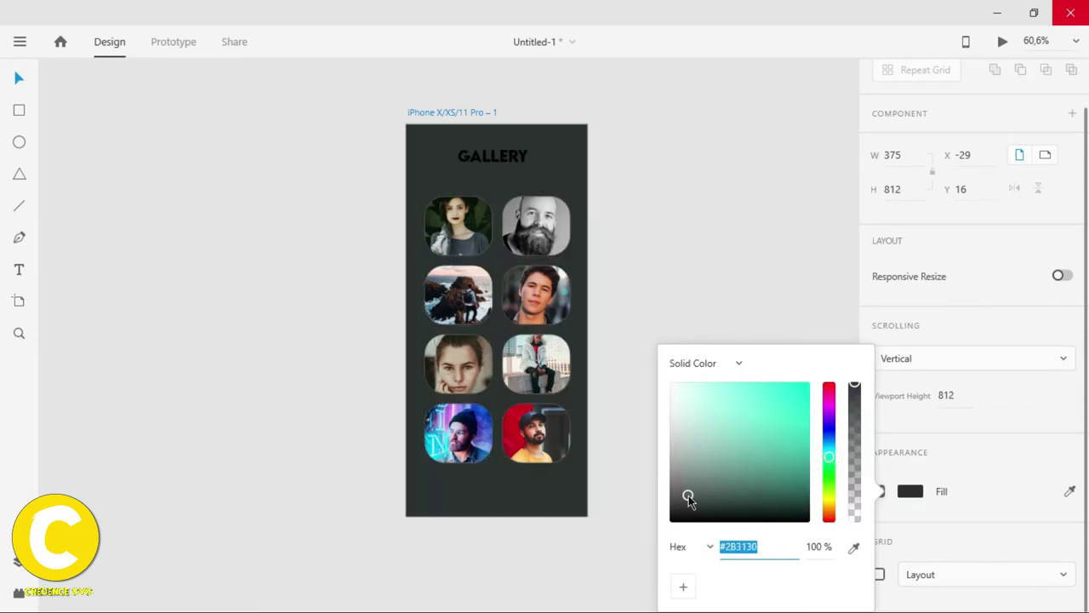
pyautogui.moveTo(687, 496); pyautogui.dragTo(689, 507)
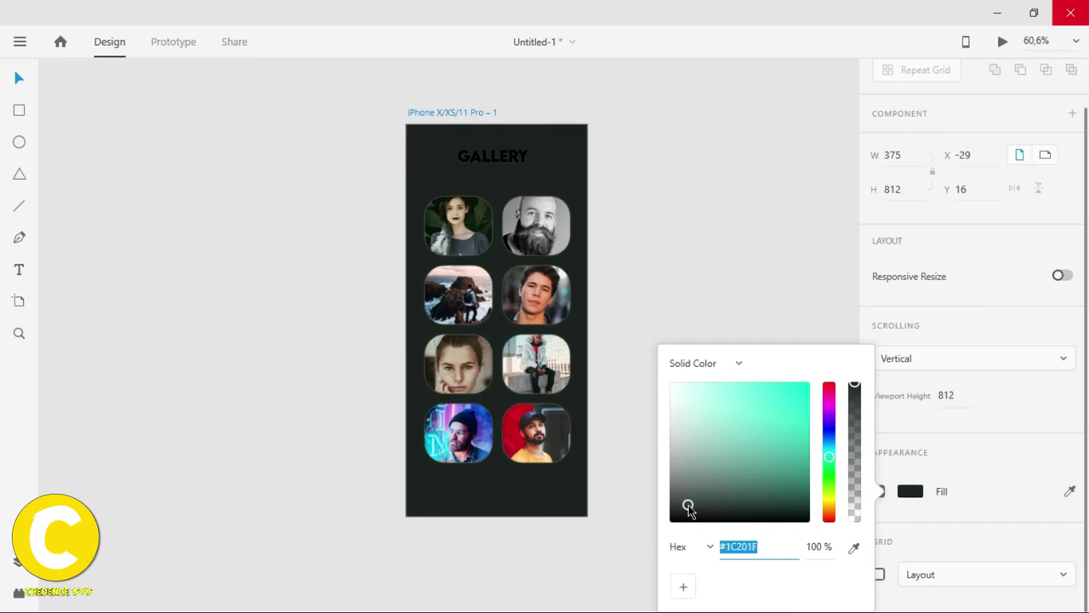
# Change the GALLERY heading's fill color to white #FFFFFF.
pyautogui.click(770, 296)
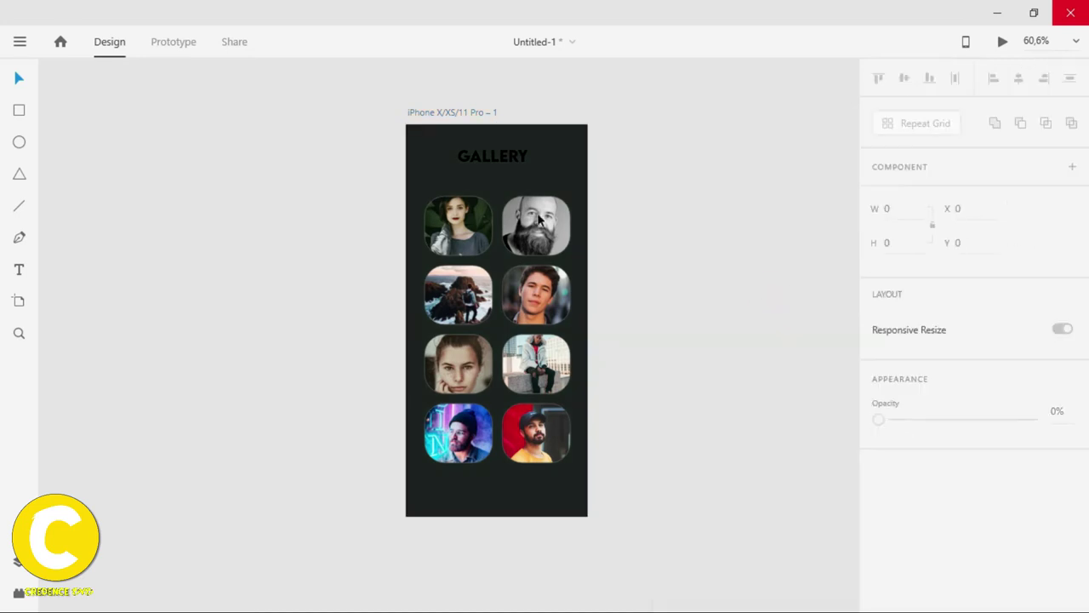
pyautogui.click(493, 155)
pyautogui.scroll(-3, 920, 390)
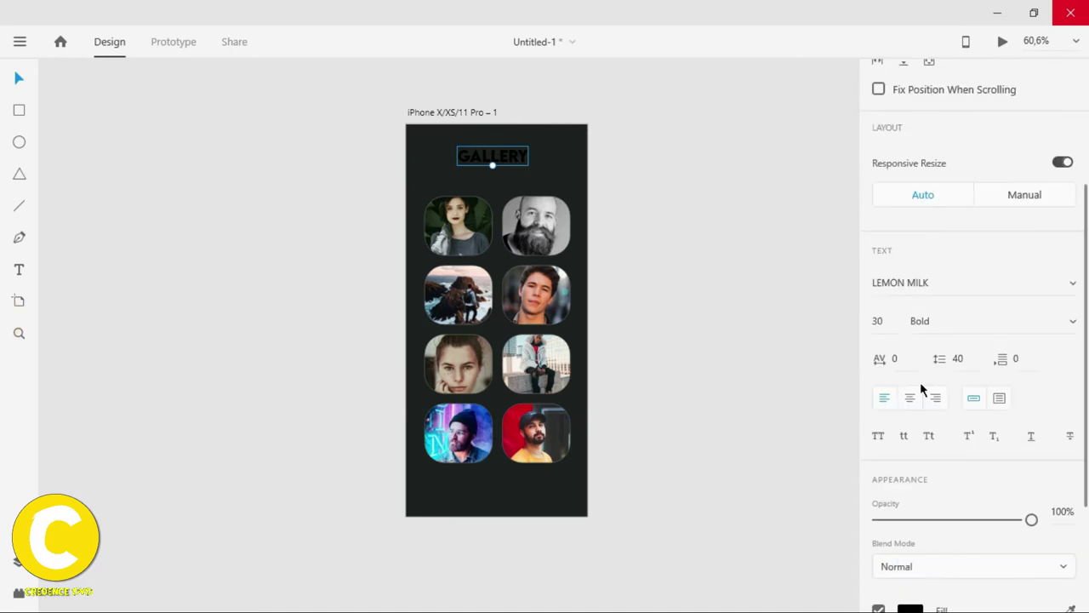
pyautogui.scroll(-3, 881, 457)
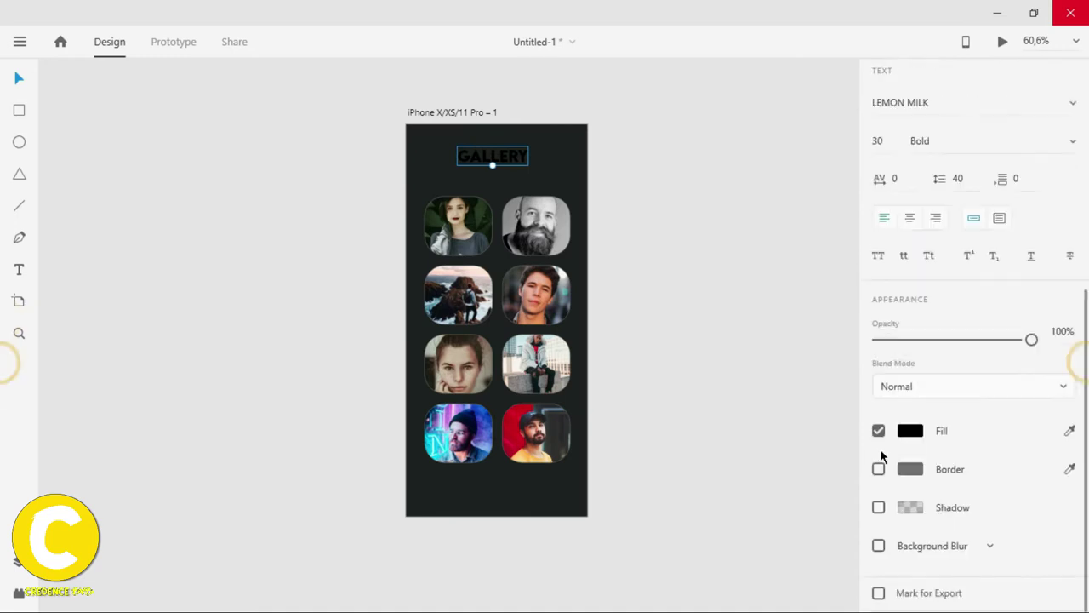
pyautogui.click(910, 431)
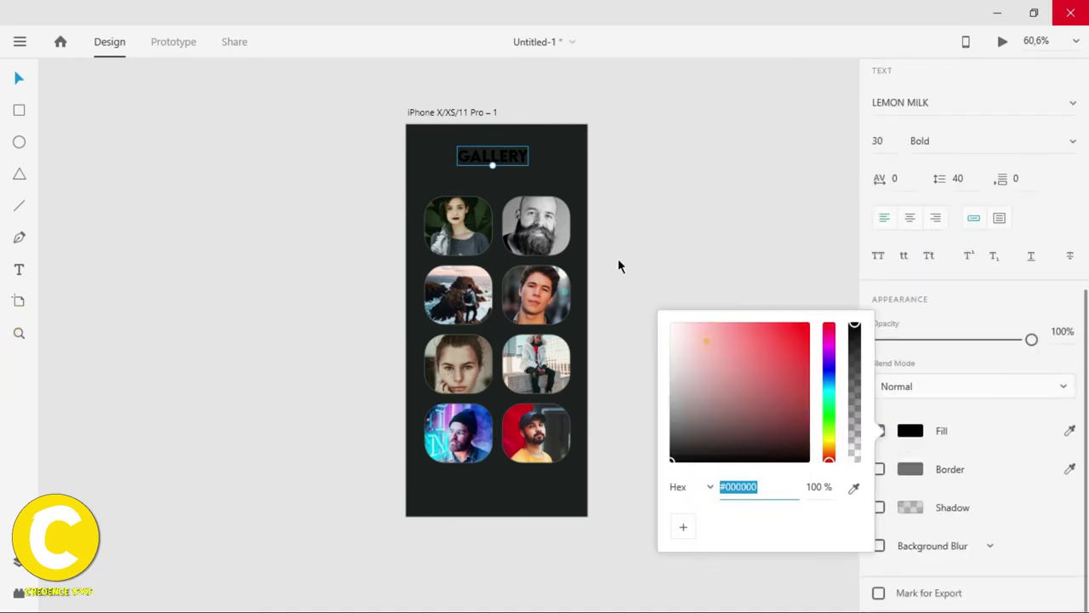
pyautogui.write('ffffff')
pyautogui.press('Return')
pyautogui.click(782, 258)
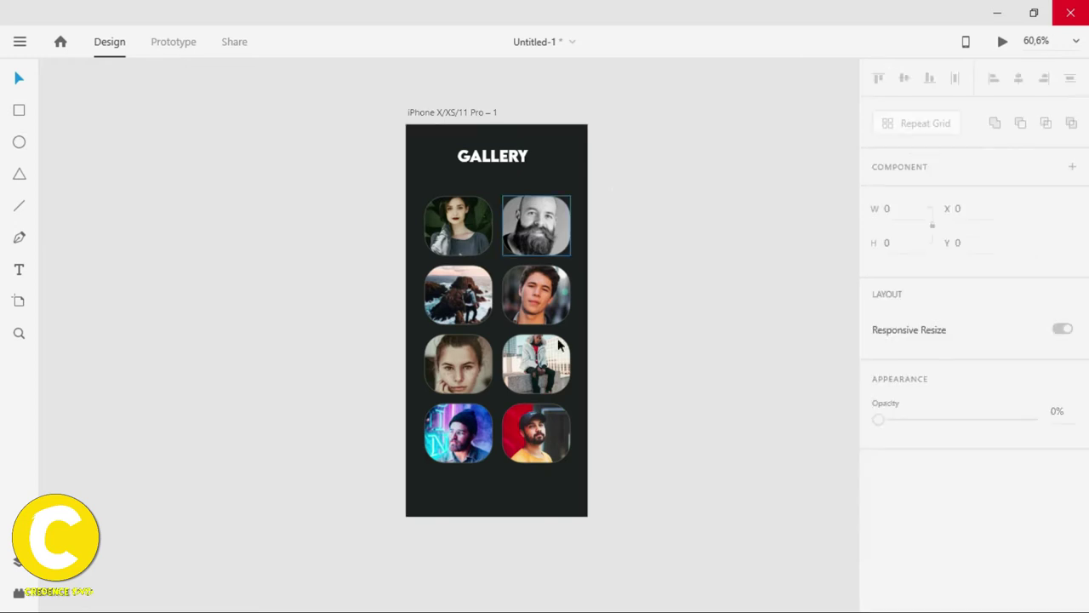
pyautogui.click(435, 219)
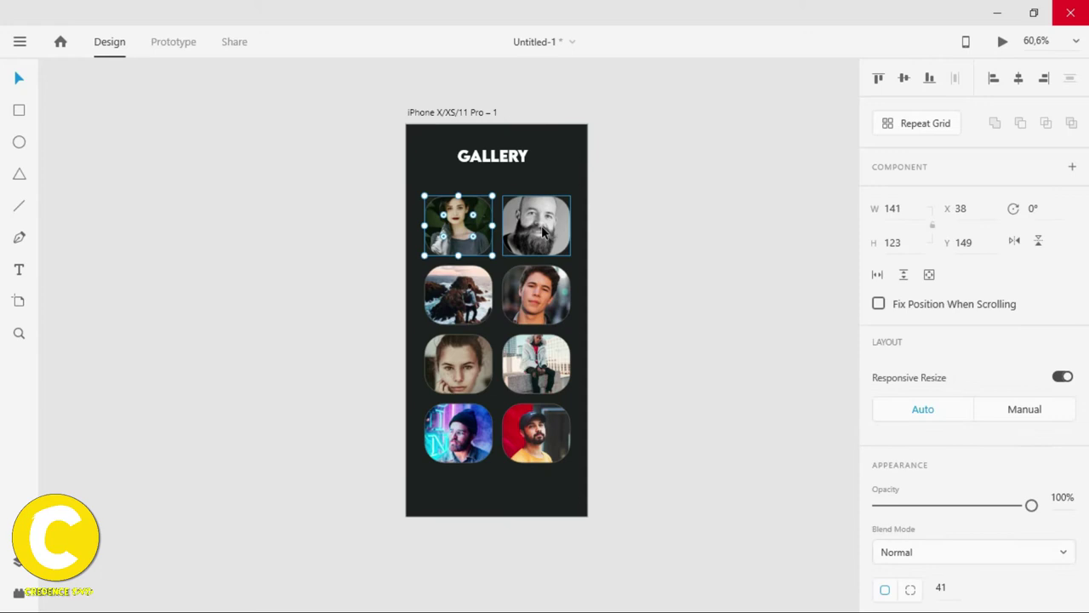
pyautogui.click(541, 230)
pyautogui.click(459, 223)
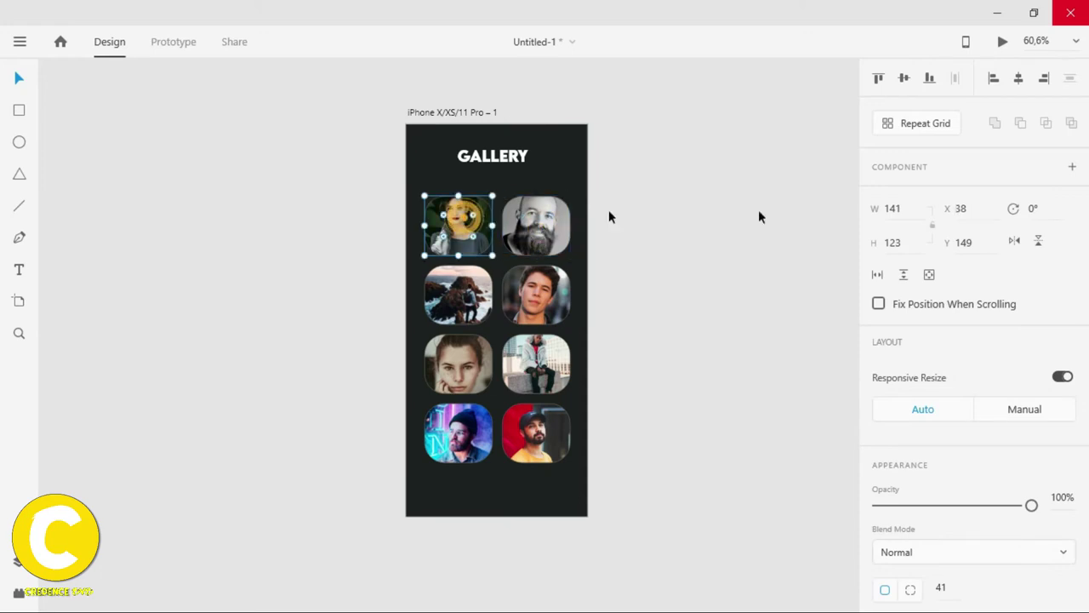
pyautogui.click(931, 125)
pyautogui.click(931, 123)
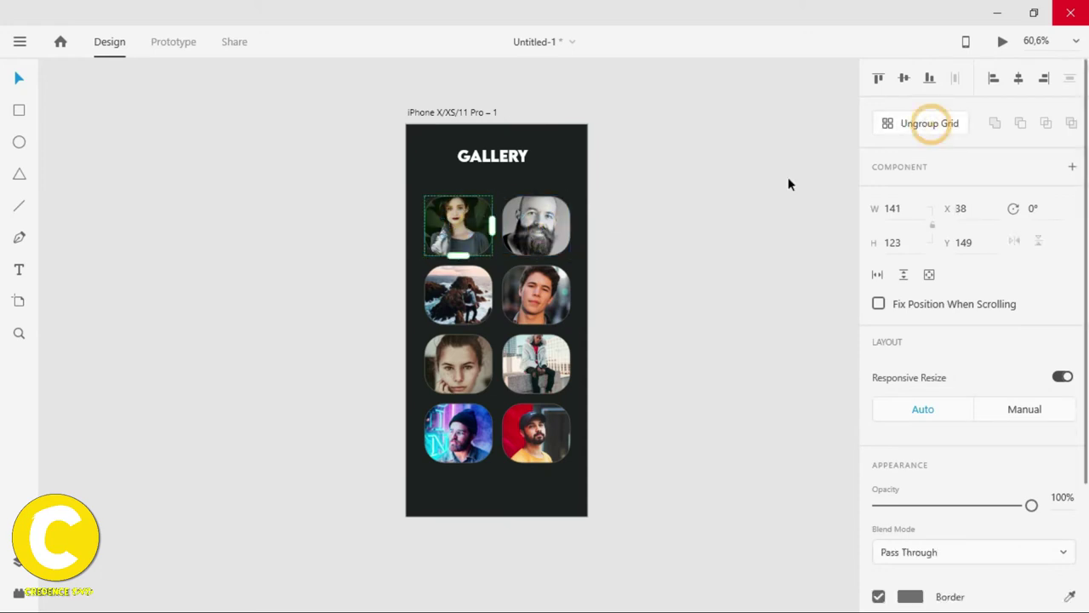
pyautogui.click(615, 246)
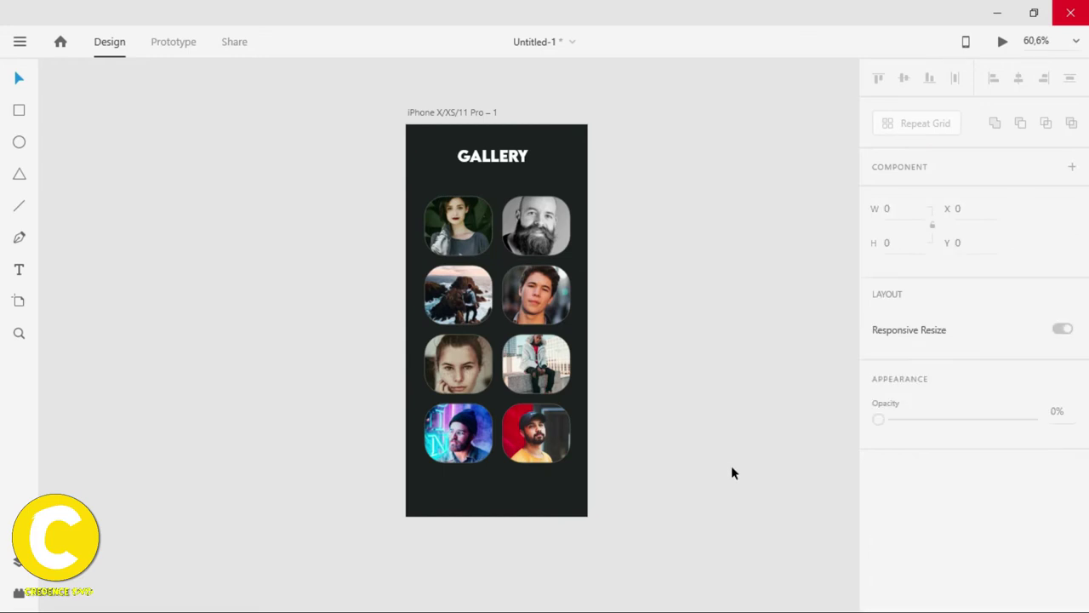
pyautogui.click(492, 163)
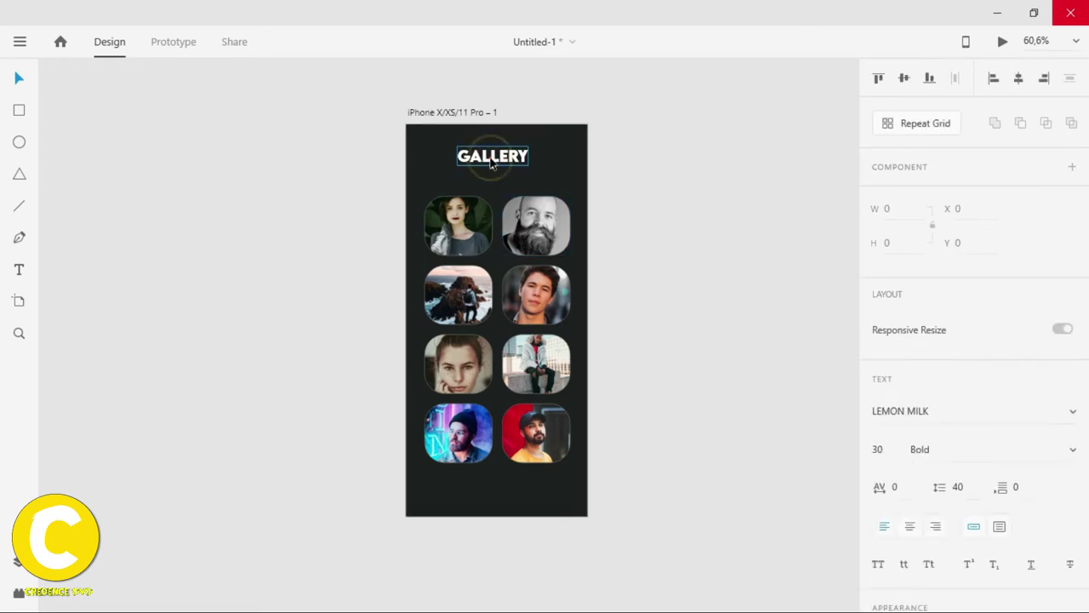
pyautogui.click(564, 228)
pyautogui.click(700, 231)
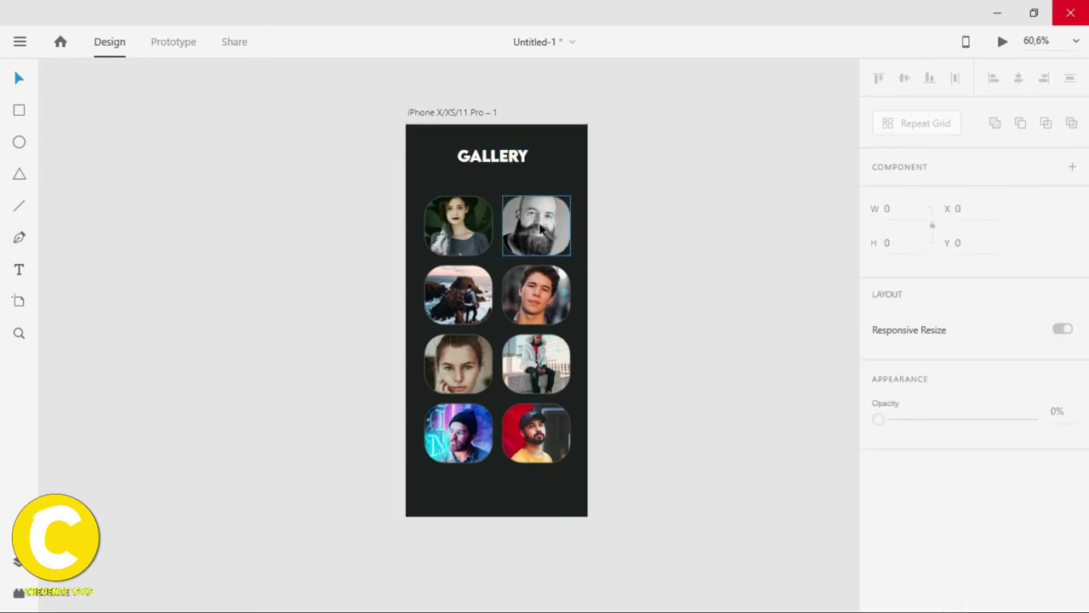
# Enable the shadow and turn off the border on the black-and-white photo of the bearded man.
pyautogui.click(519, 242)
pyautogui.scroll(-5, 1064, 383)
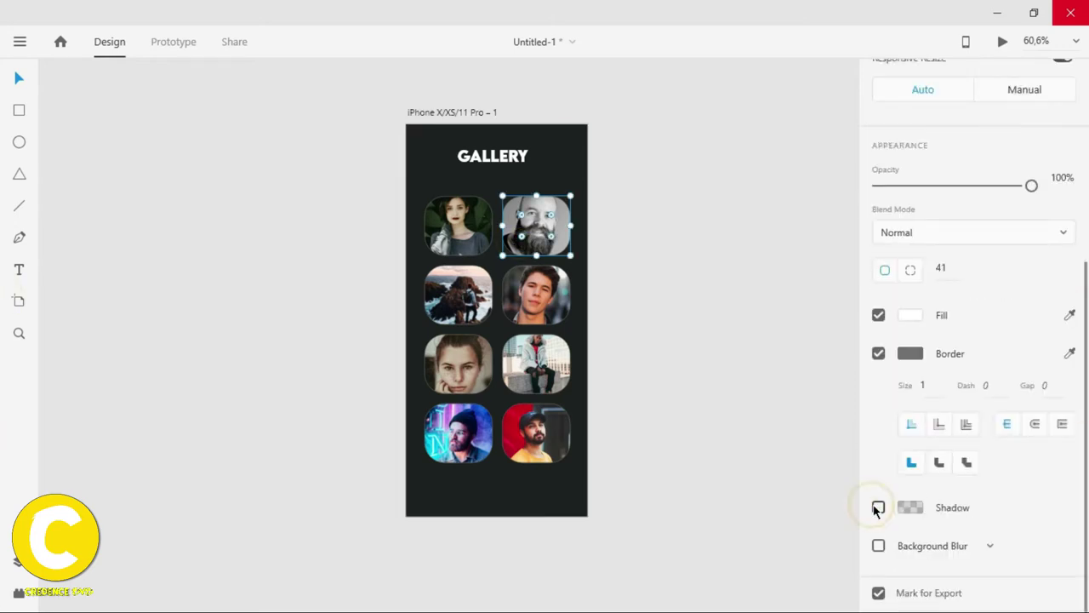
pyautogui.click(879, 508)
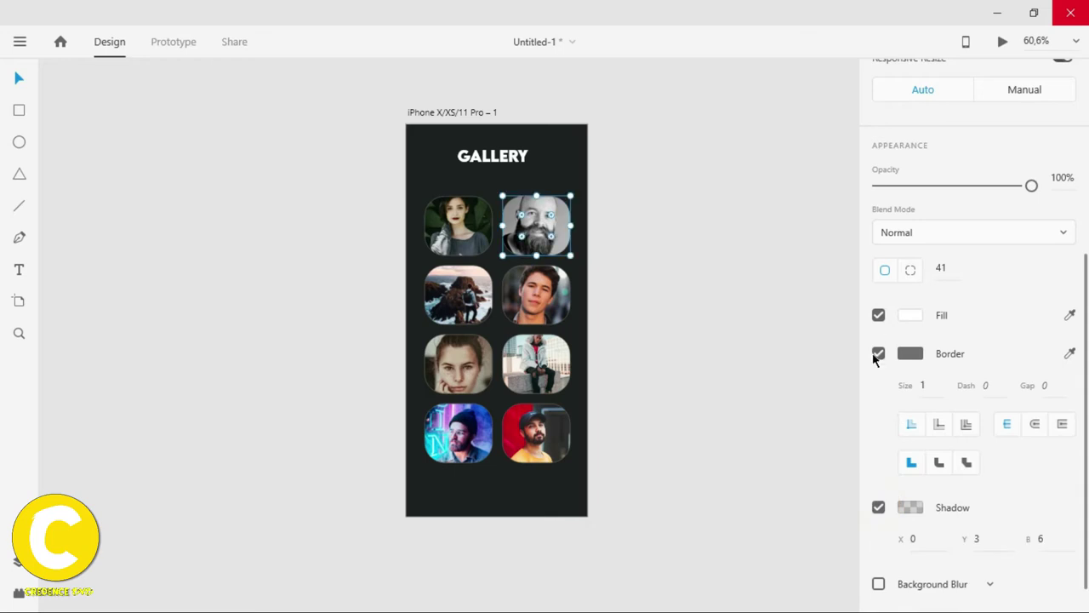
pyautogui.click(879, 353)
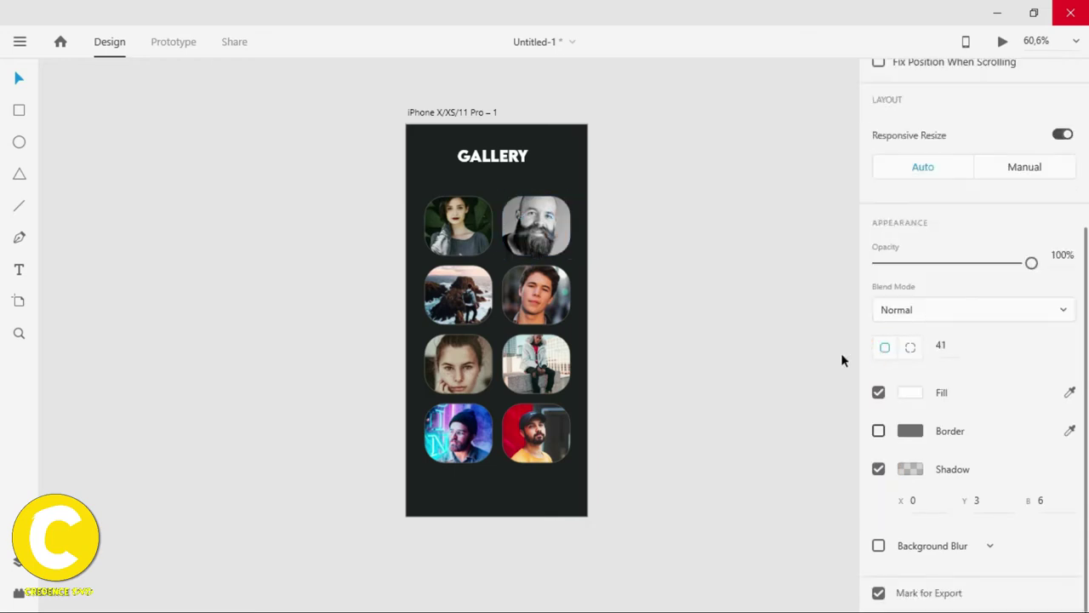
# Turn off the border on the first photo of the top row and on both photos of the second row.
pyautogui.click(488, 231)
pyautogui.click(878, 431)
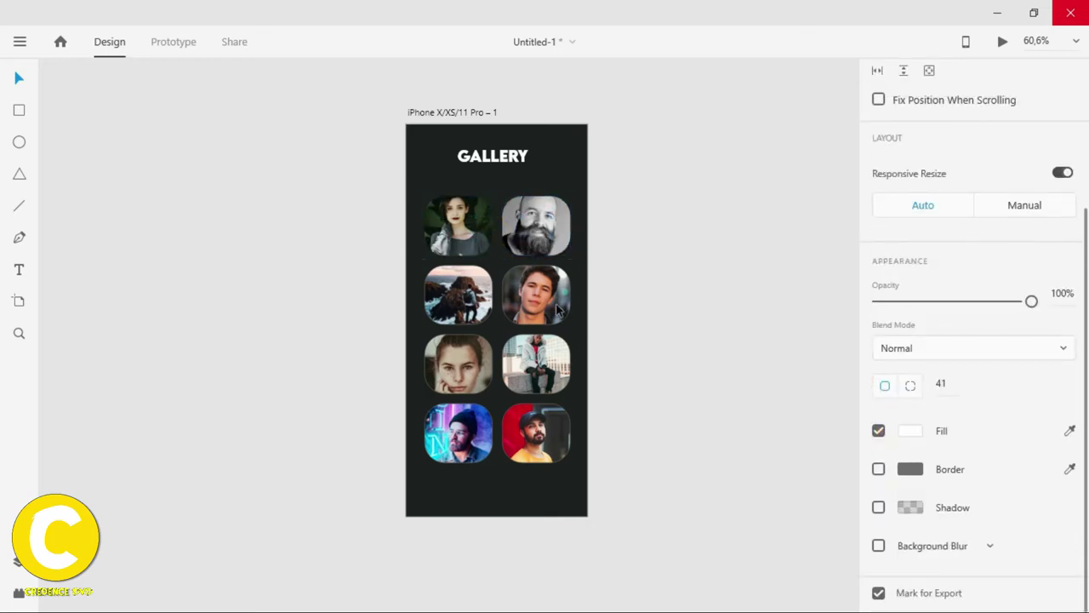
pyautogui.click(536, 295)
pyautogui.click(878, 469)
pyautogui.click(458, 295)
pyautogui.click(879, 469)
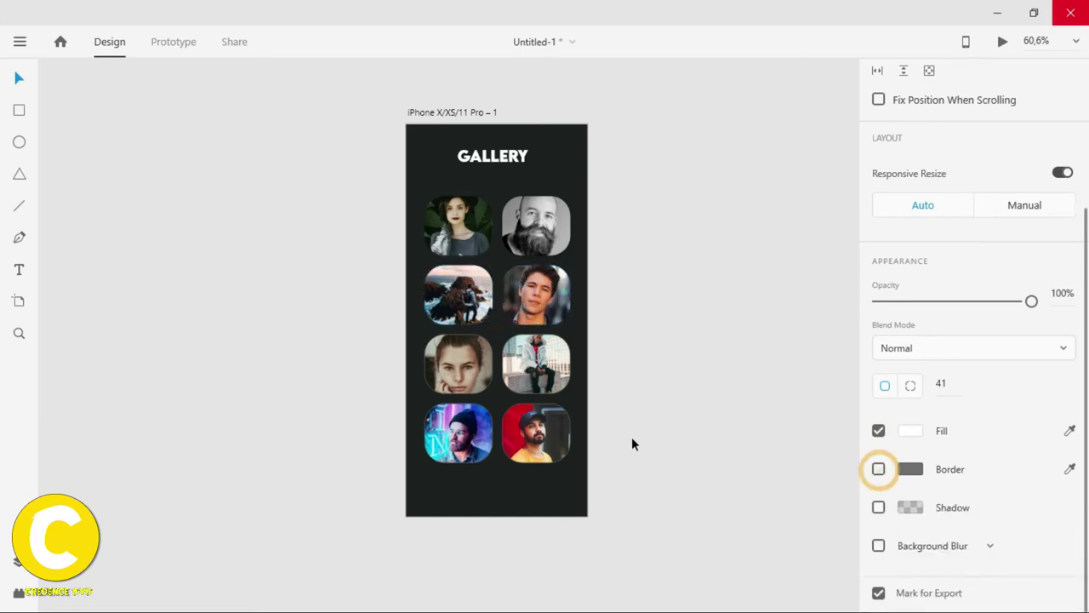
# Turn off the border on all four photos in the third and fourth rows.
pyautogui.click(558, 375)
pyautogui.click(879, 469)
pyautogui.click(458, 365)
pyautogui.click(874, 471)
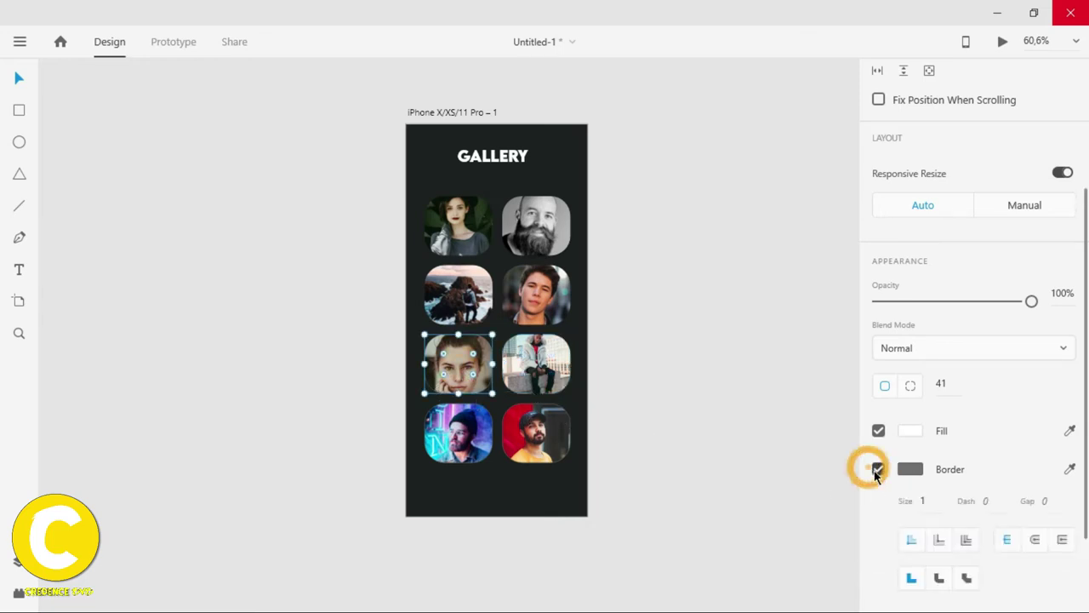
pyautogui.click(558, 453)
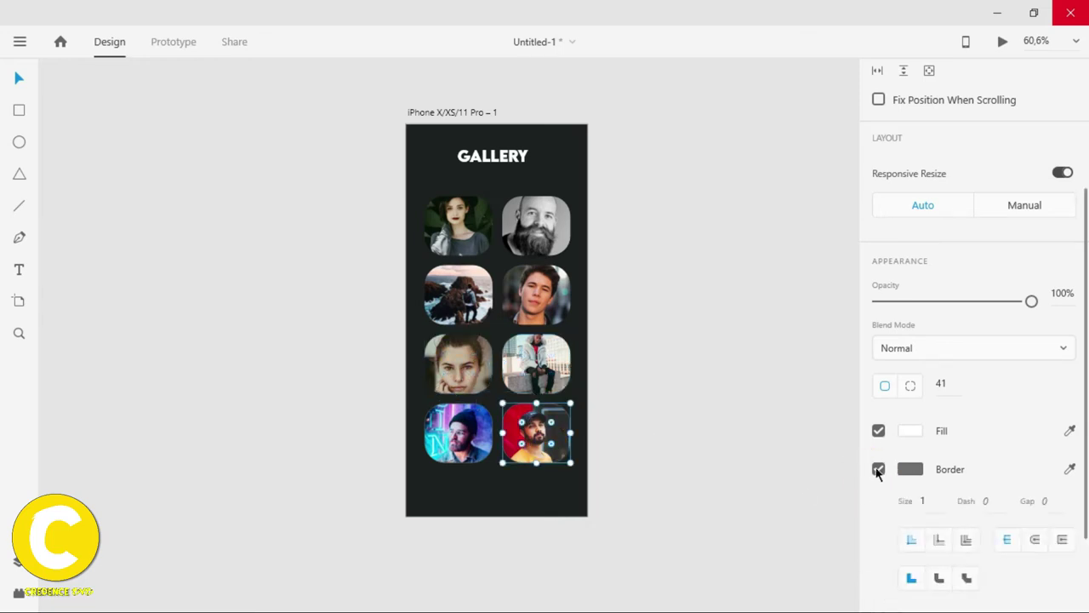
pyautogui.click(879, 470)
pyautogui.click(485, 436)
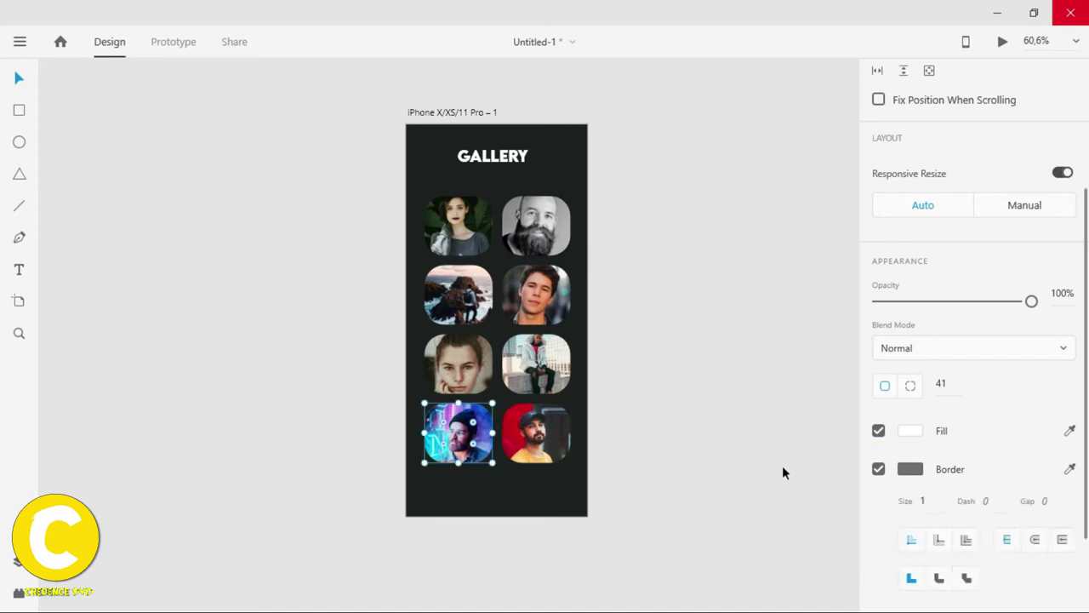
pyautogui.click(878, 468)
# Add a second iPhone X/XS/11 Pro artboard beside the gallery artboard.
pyautogui.moveTo(726, 382); pyautogui.dragTo(892, 397)
pyautogui.moveTo(816, 347); pyautogui.dragTo(857, 354)
pyautogui.moveTo(791, 362); pyautogui.dragTo(824, 370)
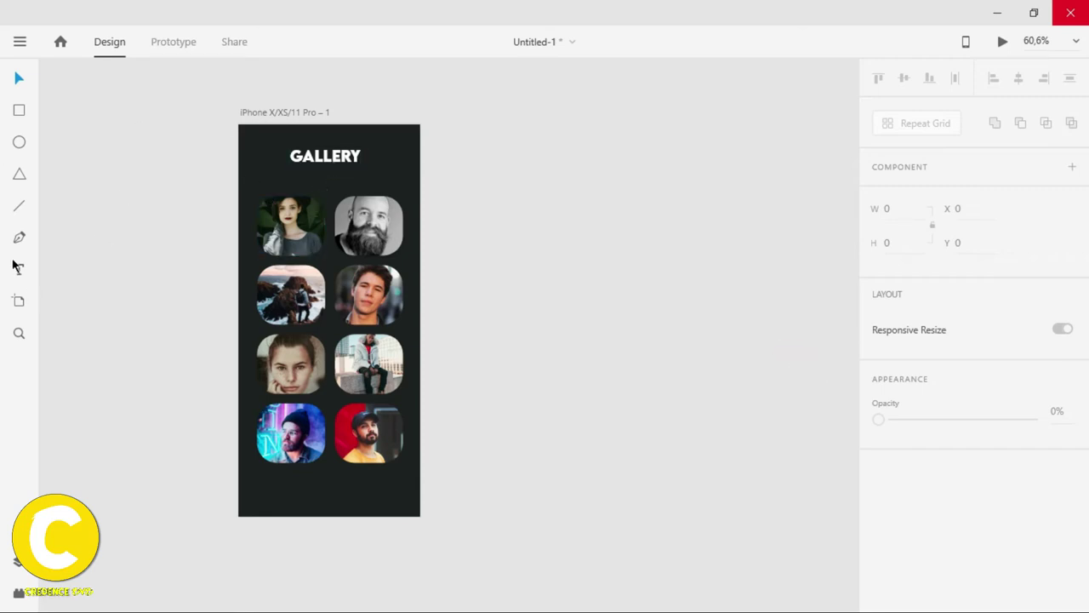
pyautogui.click(18, 301)
pyautogui.click(530, 209)
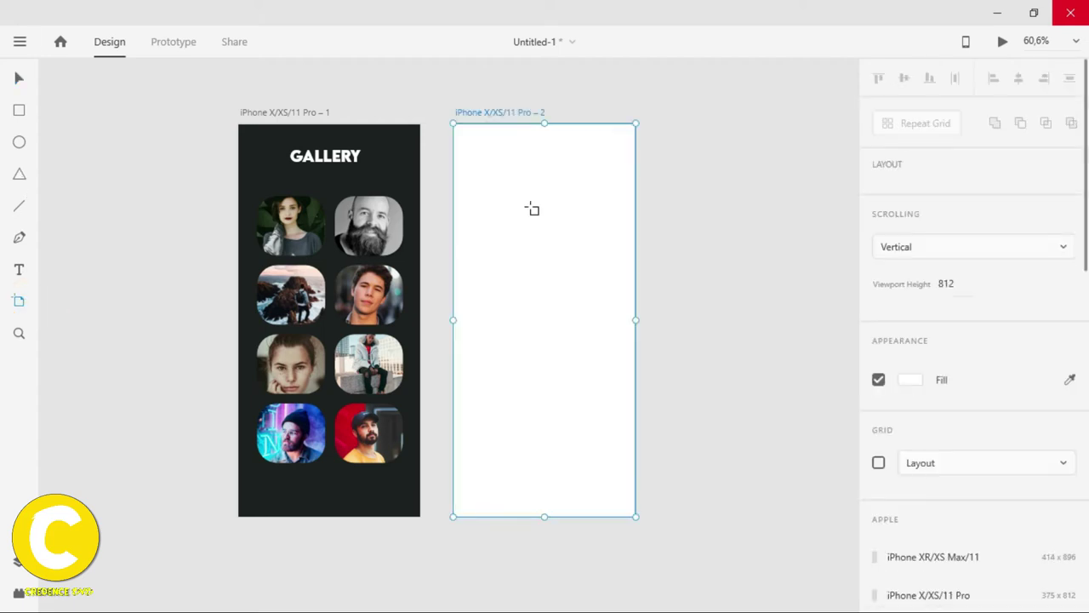
# Copy the hex code #1C201F from the gallery artboard's background fill.
pyautogui.click(23, 82)
pyautogui.click(292, 112)
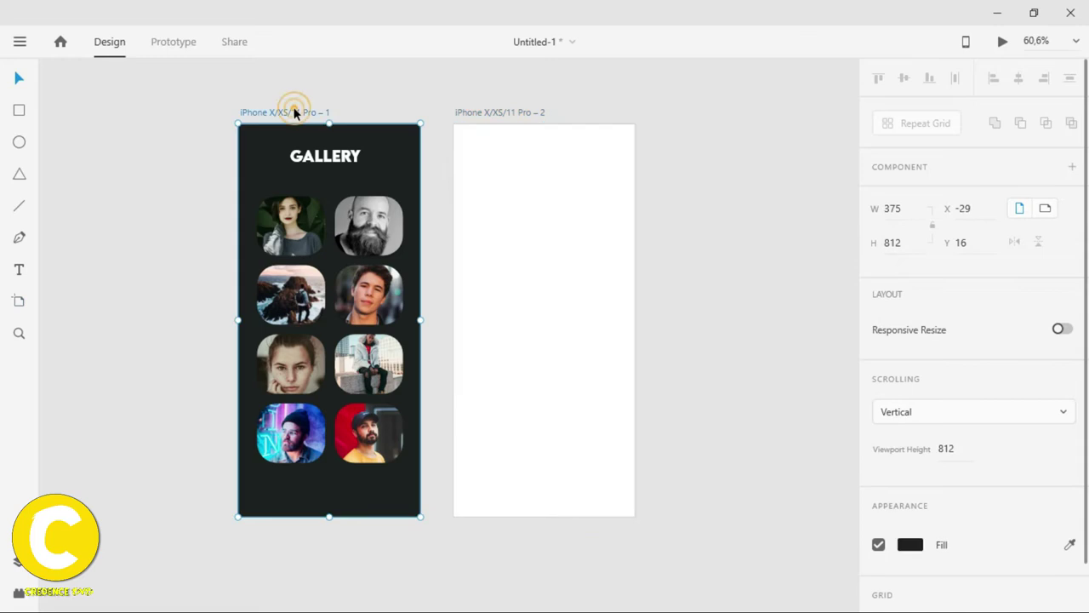
pyautogui.scroll(-1, 966, 451)
pyautogui.click(909, 491)
pyautogui.hotkey('ctrl', 'c')
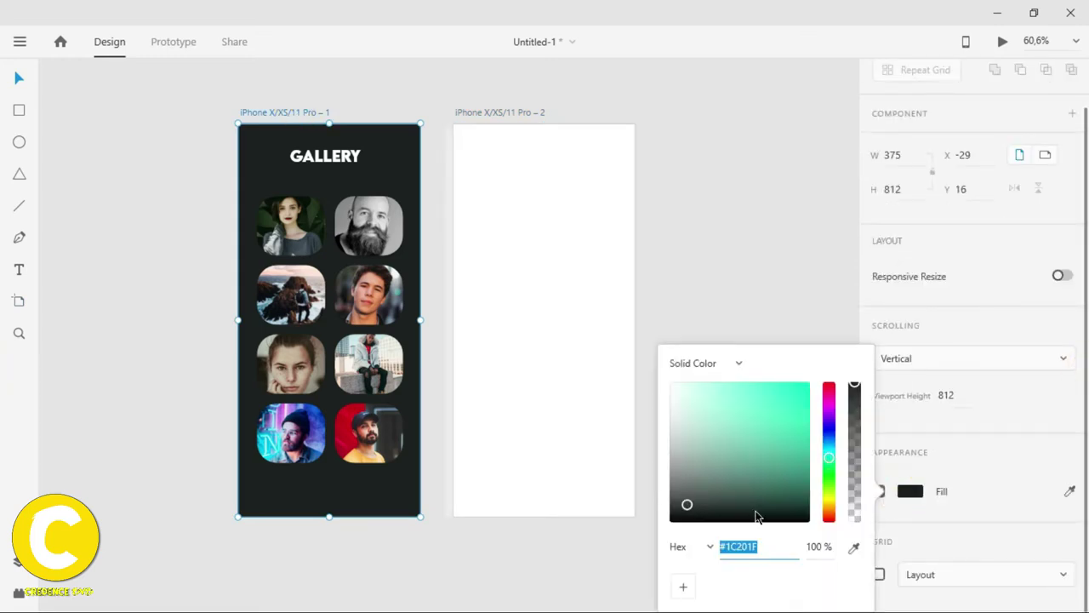
pyautogui.rightClick(734, 546)
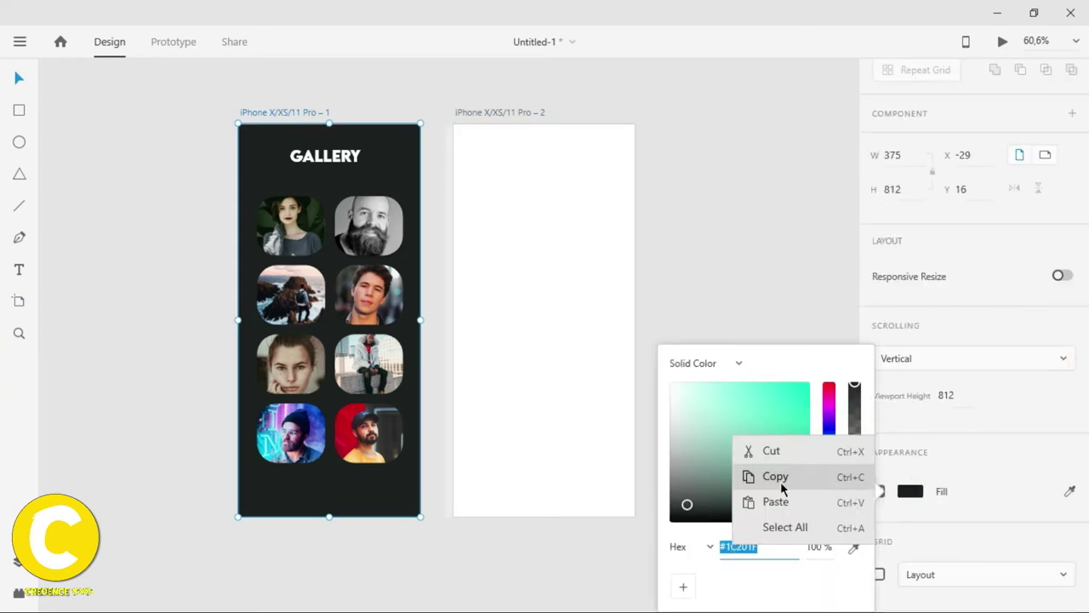
# Set the second artboard's background fill to the copied color #1C201F.
pyautogui.click(509, 111)
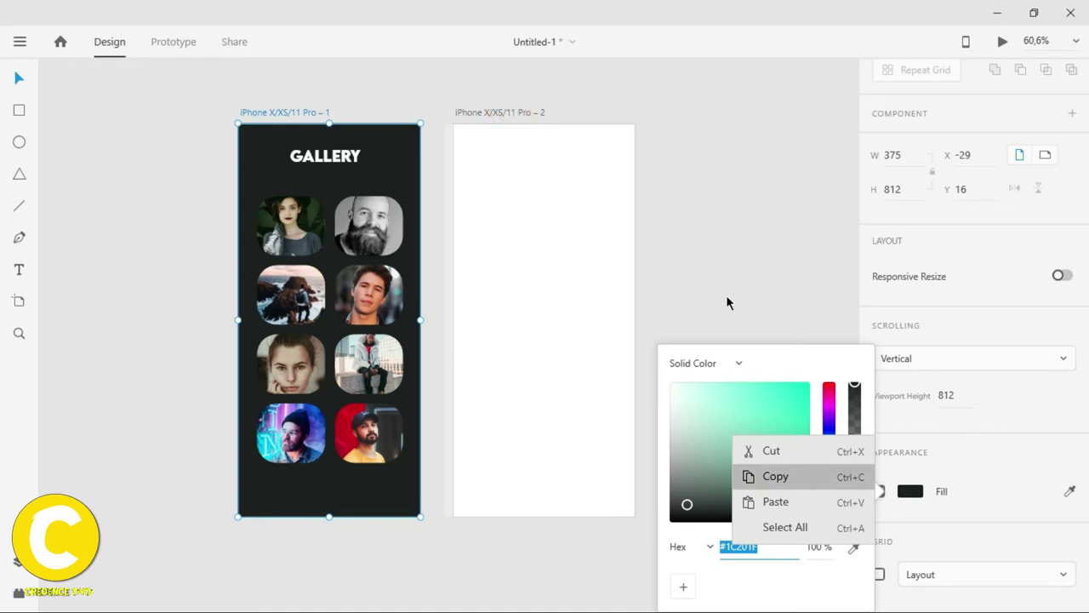
pyautogui.click(491, 113)
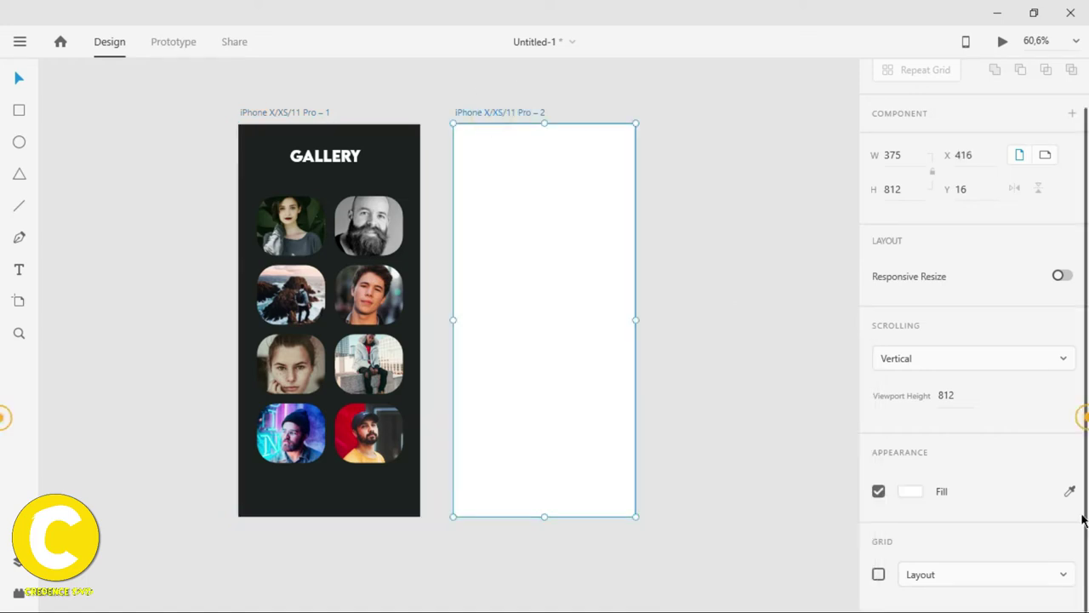
pyautogui.click(910, 494)
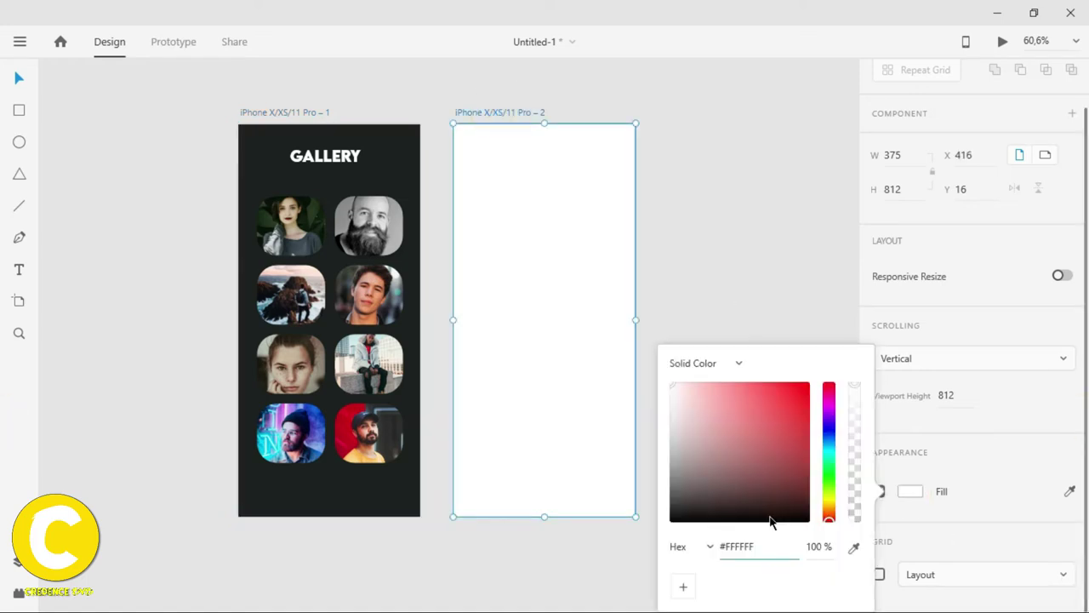
pyautogui.click(758, 548)
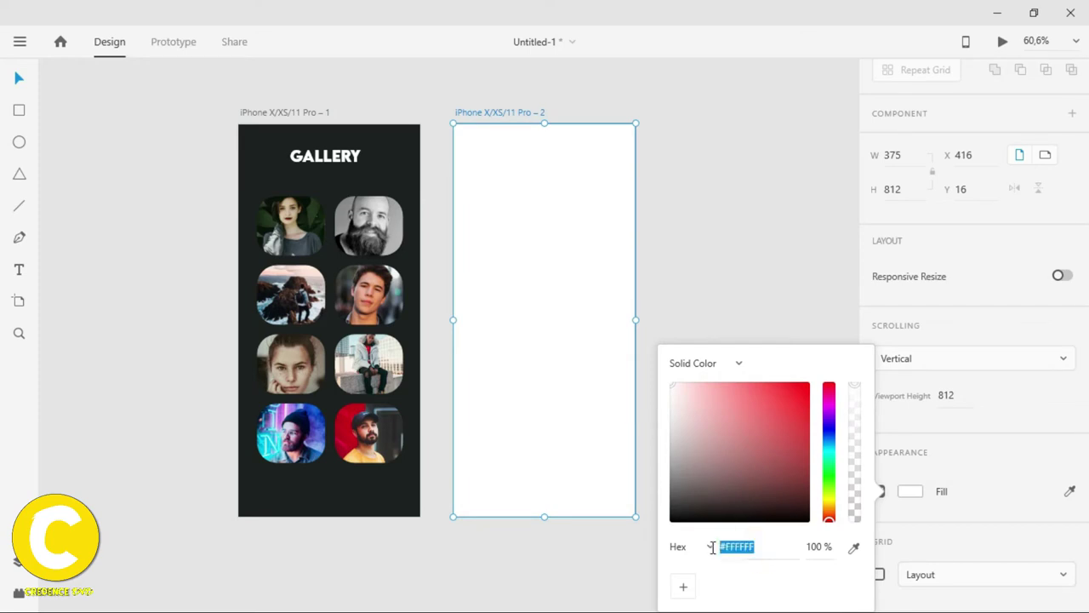
pyautogui.hotkey('ctrl', 'v')
pyautogui.press('Return')
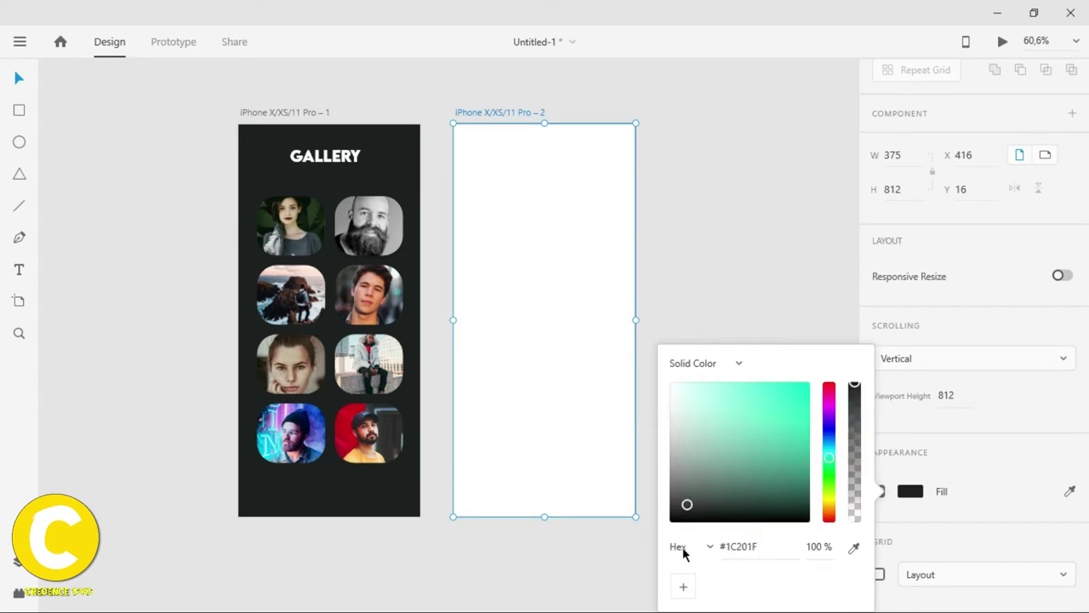
pyautogui.click(799, 289)
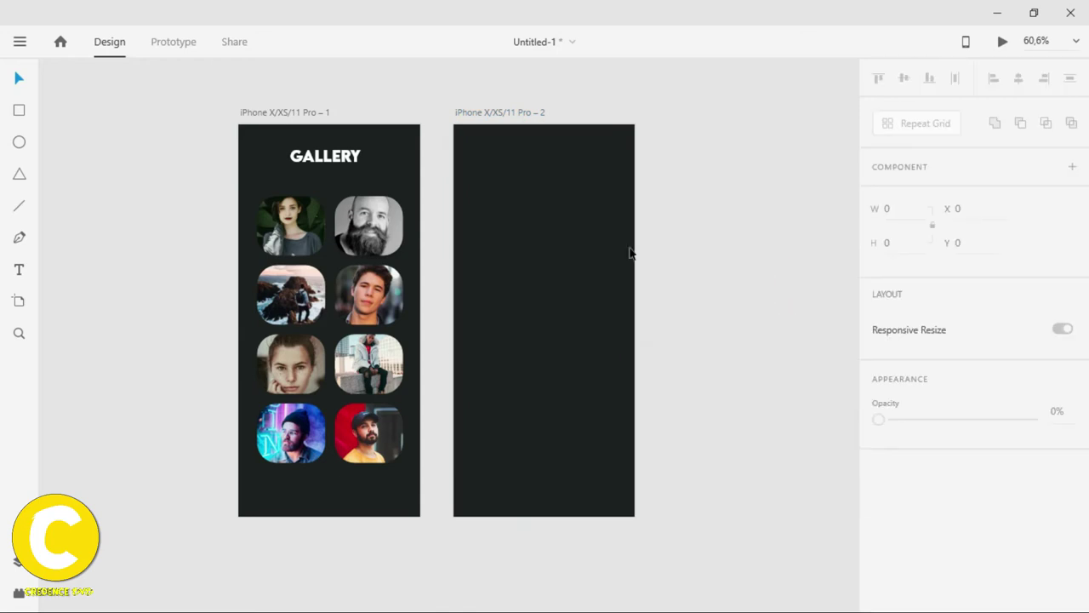
# Copy the GALLERY heading and all eight photos from the first artboard into the second artboard.
pyautogui.click(319, 239)
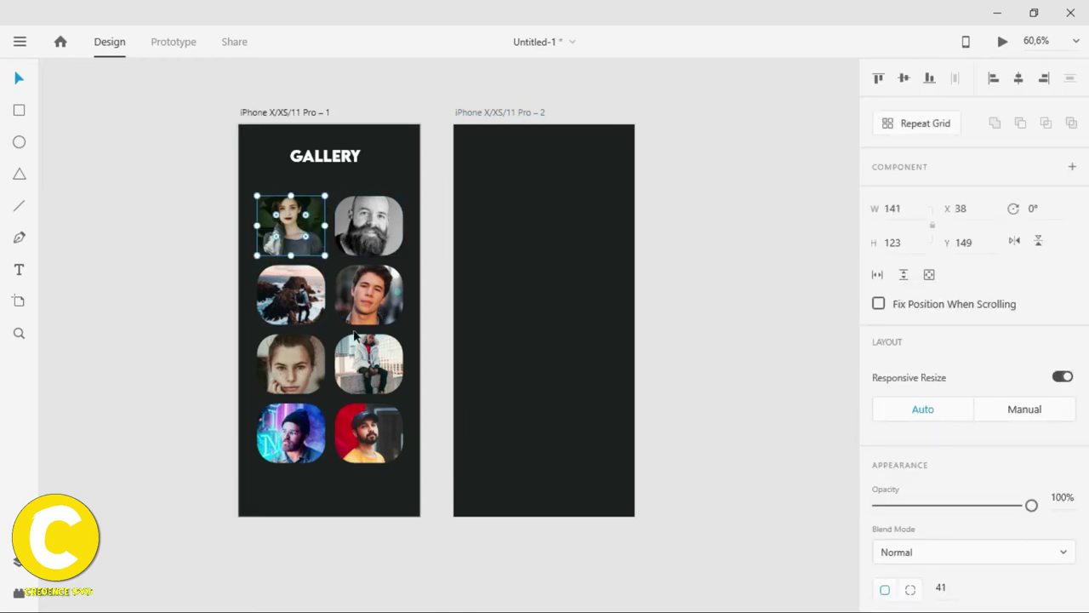
pyautogui.click(144, 443)
pyautogui.moveTo(146, 447); pyautogui.dragTo(368, 159)
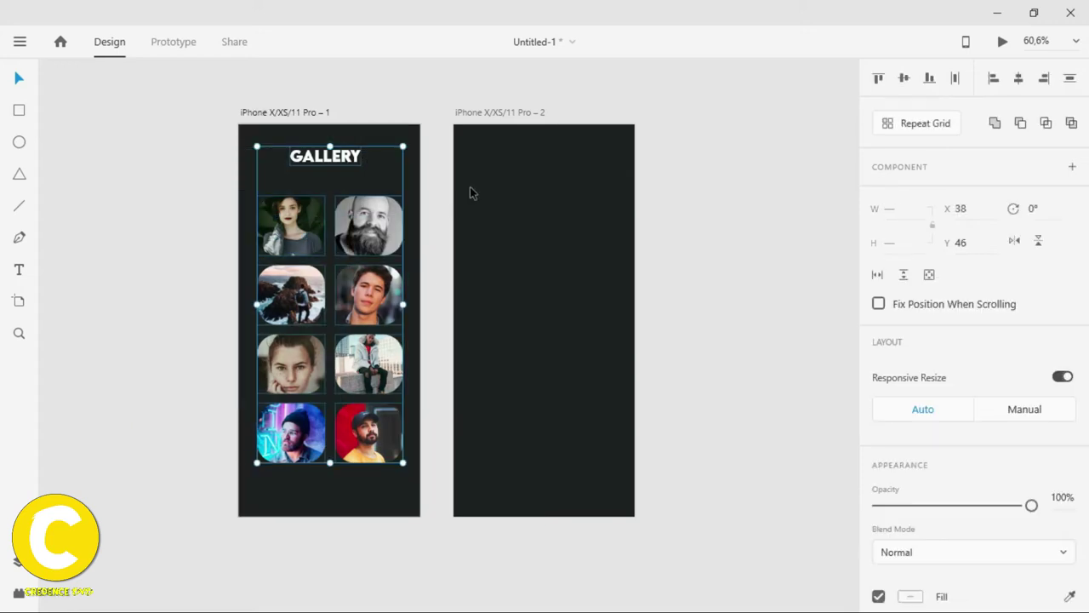
pyautogui.click(515, 116)
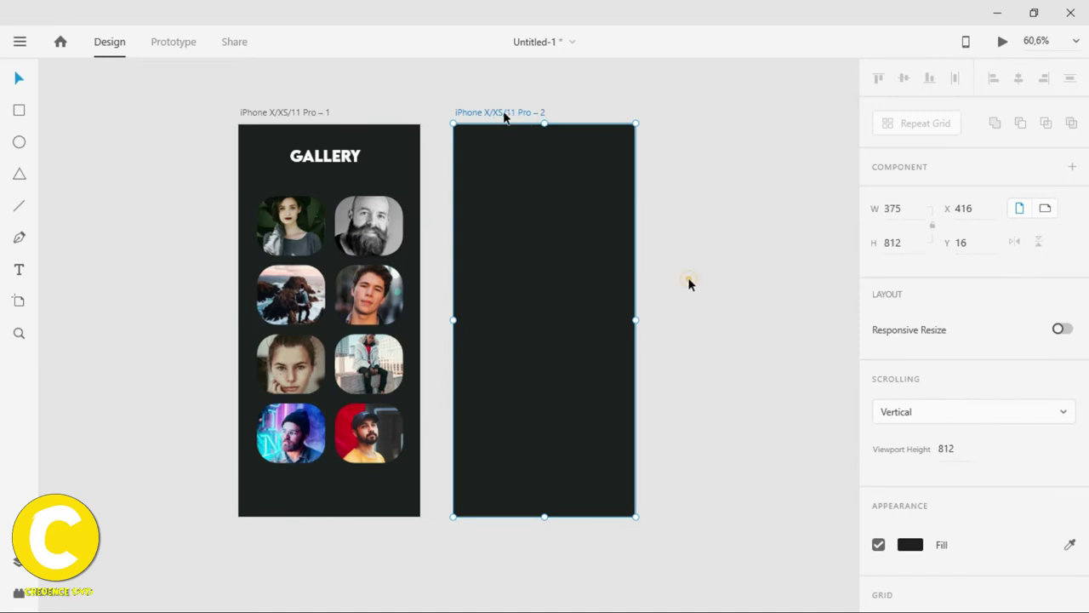
pyautogui.hotkey('ctrl', 'v')
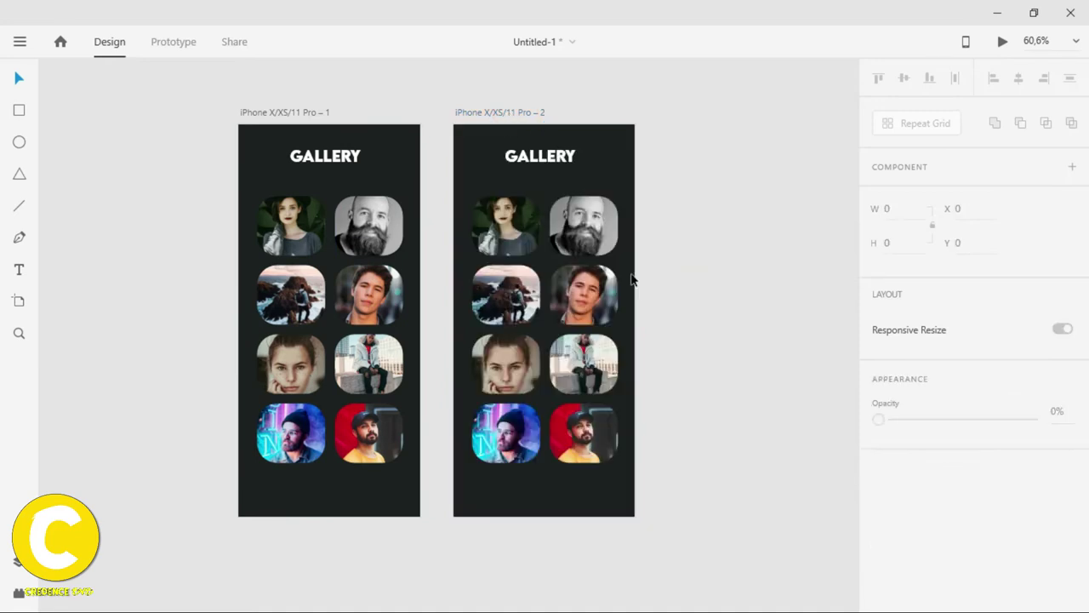
# Draw a rectangle about 283 by 520 over the photo grid on the second artboard, at about X 68, Y 136.
pyautogui.click(19, 110)
pyautogui.moveTo(486, 189)
pyautogui.mouseDown()
pyautogui.moveTo(538, 440)
pyautogui.moveTo(607, 454)
pyautogui.moveTo(622, 441)
pyautogui.mouseUp()
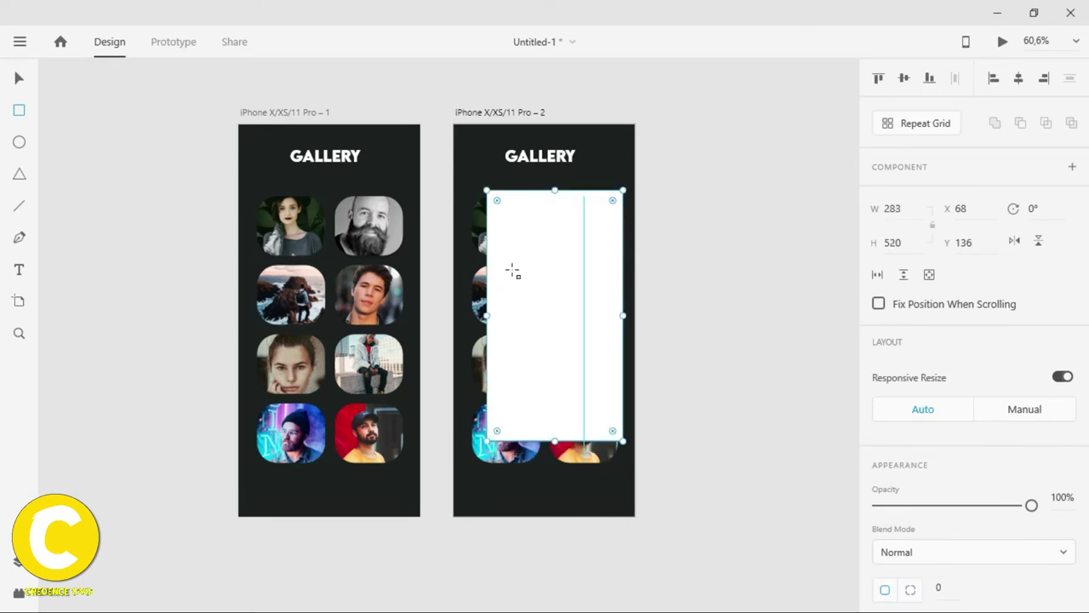
# Resize and reposition the white rectangle on the second artboard to 312 by 520 at X 32, Y 136.
pyautogui.click(19, 81)
pyautogui.click(596, 303)
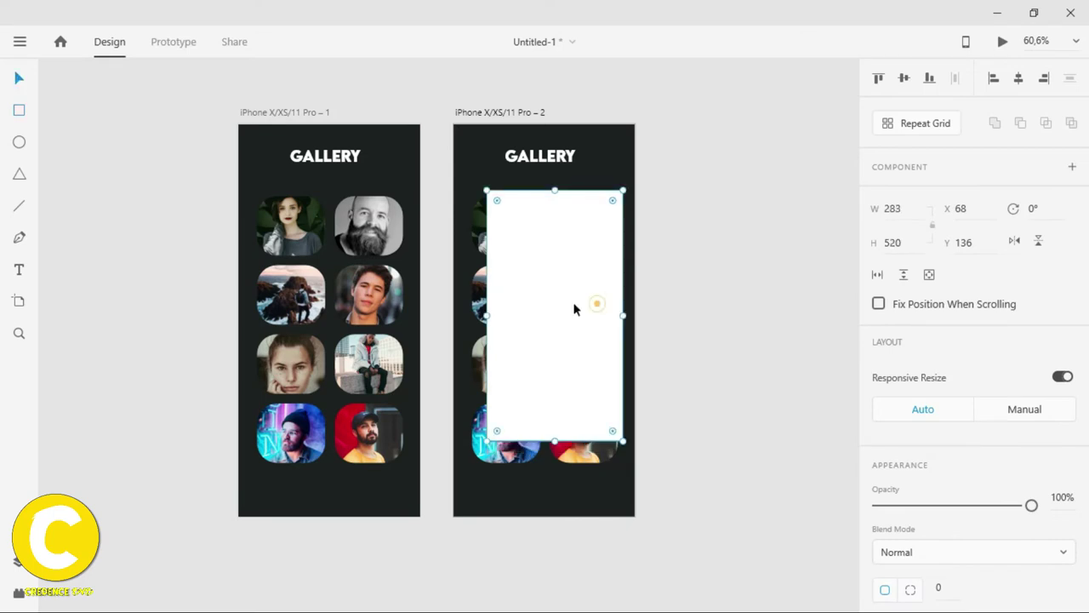
pyautogui.hotkey('shift', 'Left')
pyautogui.hotkey('shift', 'Left')
pyautogui.hotkey('shift', 'Left')
pyautogui.moveTo(609, 312); pyautogui.dragTo(628, 313)
pyautogui.moveTo(541, 313); pyautogui.dragTo(539, 313)
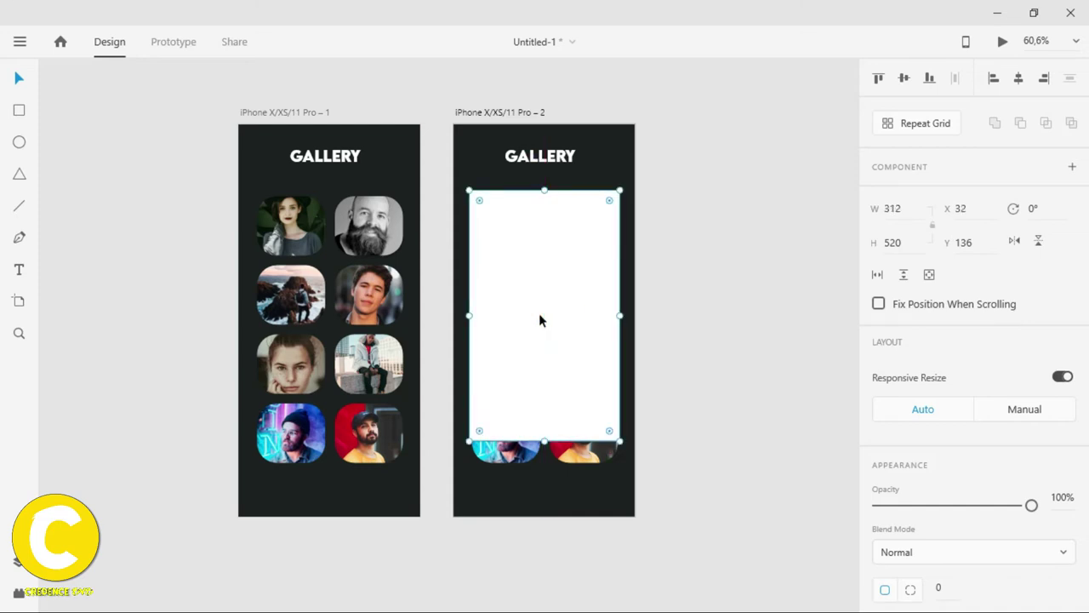
pyautogui.click(702, 275)
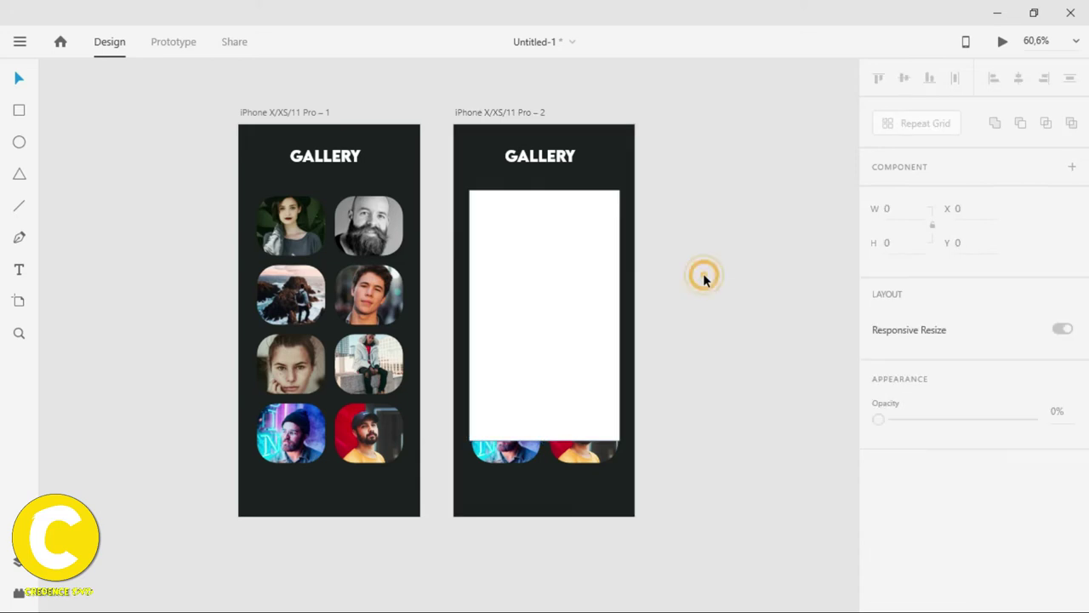
# Duplicate the second artboard twice, placing the copies in a row beside it.
pyautogui.click(512, 114)
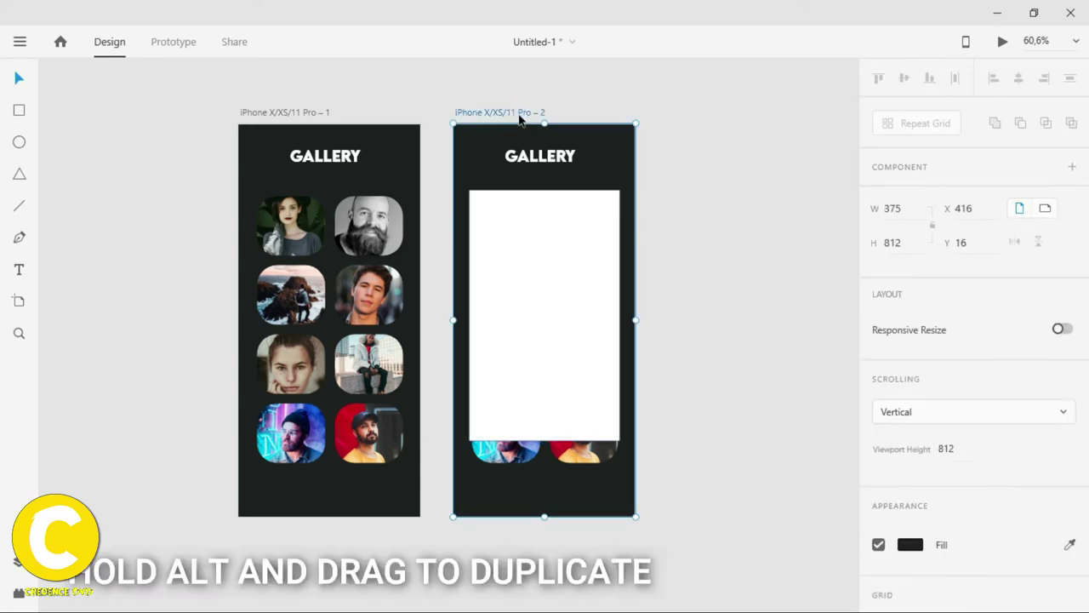
pyautogui.moveTo(502, 112); pyautogui.dragTo(577, 122)
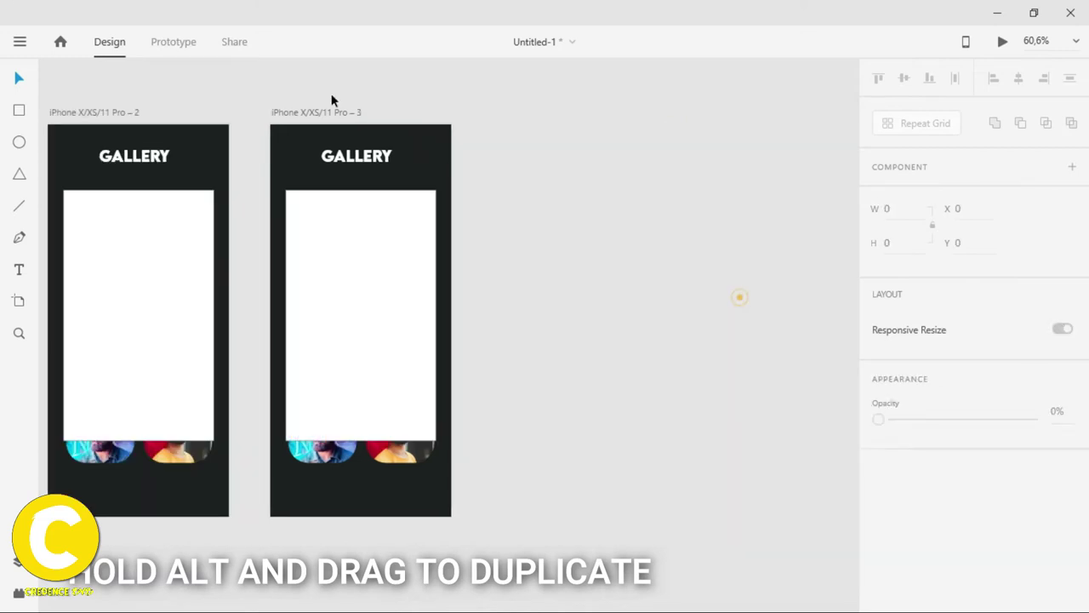
pyautogui.moveTo(313, 112); pyautogui.dragTo(579, 108)
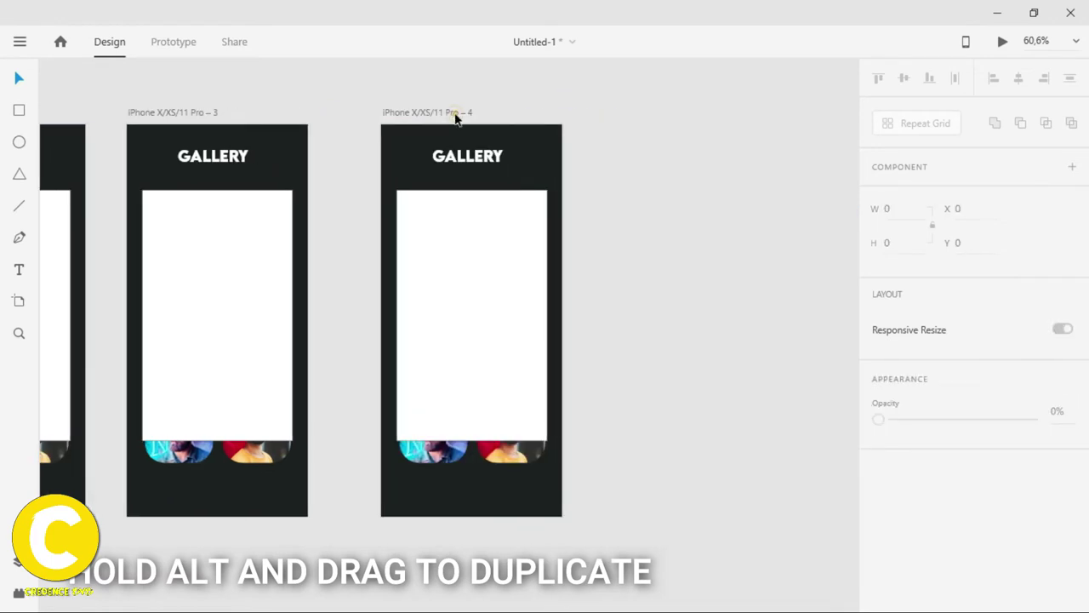
# Duplicate the fourth artboard once, placing the copy beside it at the end of the row.
pyautogui.click(450, 111)
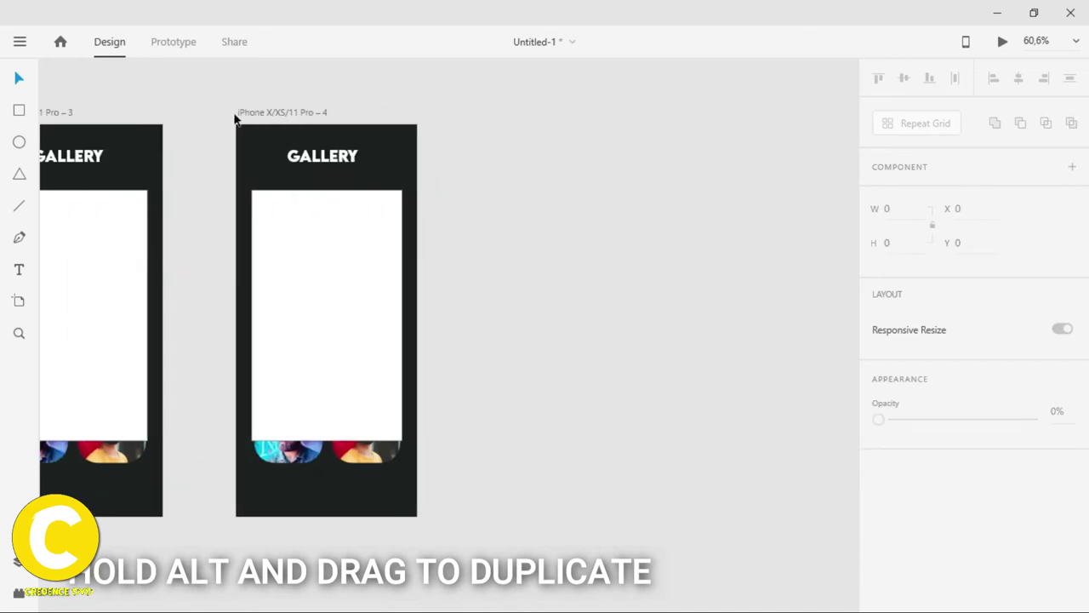
pyautogui.click(289, 112)
pyautogui.moveTo(573, 118); pyautogui.dragTo(586, 120)
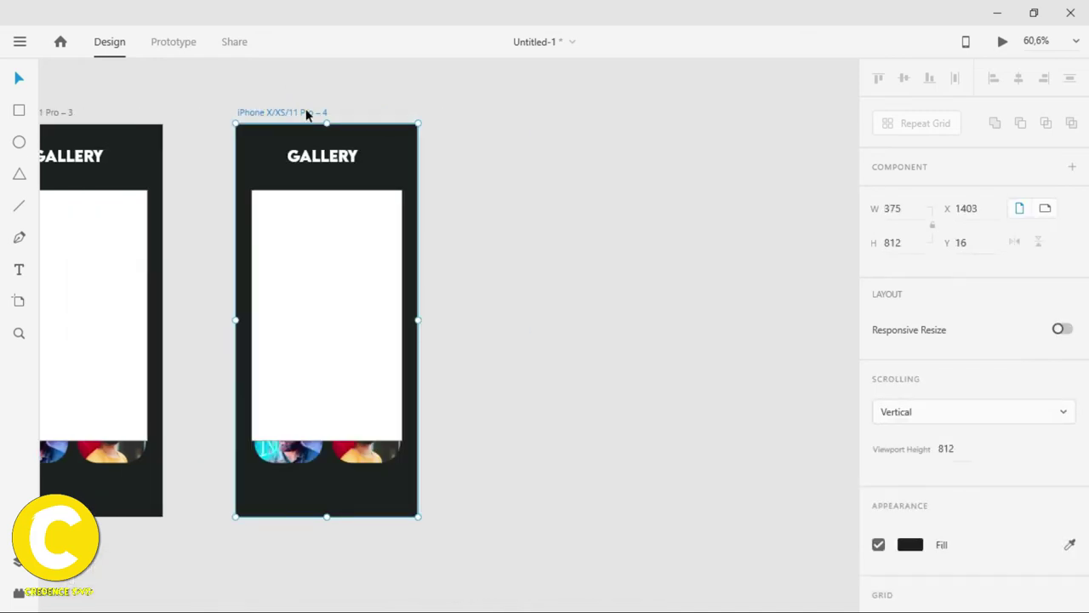
pyautogui.moveTo(307, 110); pyautogui.dragTo(547, 110)
pyautogui.click(182, 85)
pyautogui.hscroll(-3, 174, 85)
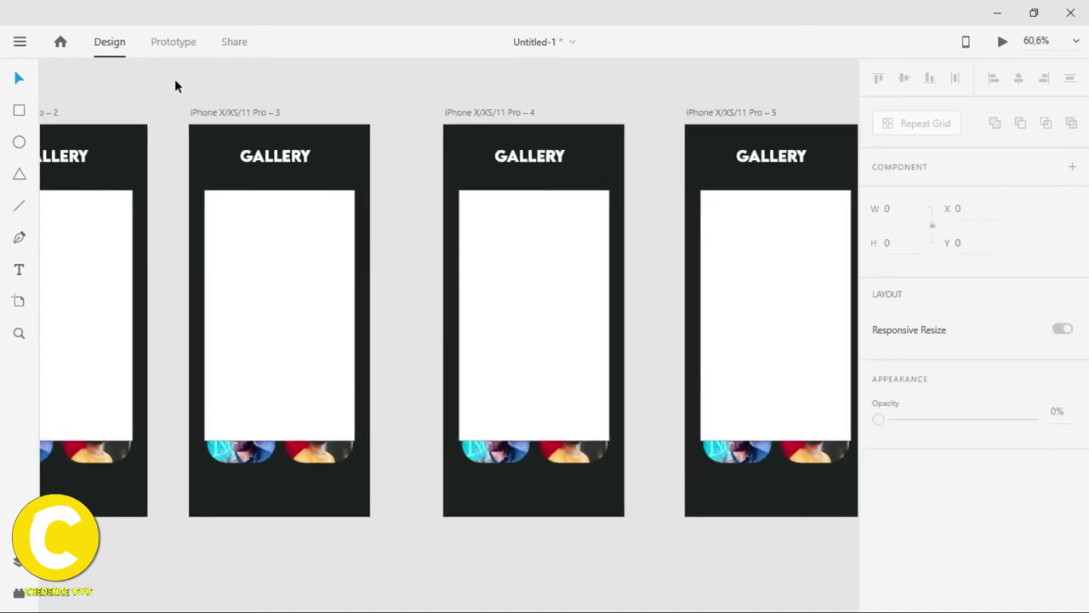
pyautogui.hscroll(-4, 175, 78)
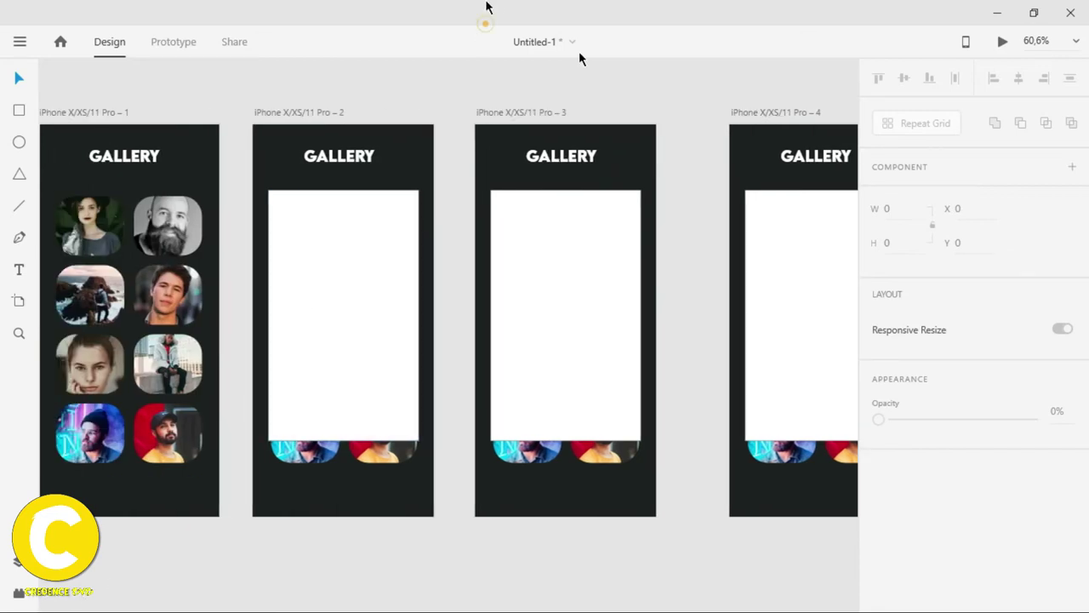
# Shrink the design window and round the white rectangles' corners to about 35 on the second artboard and about 31 on the third.
pyautogui.doubleClick(487, 7)
pyautogui.click(477, 347)
pyautogui.moveTo(409, 235); pyautogui.dragTo(416, 238)
pyautogui.click(659, 282)
pyautogui.moveTo(632, 236); pyautogui.dragTo(635, 234)
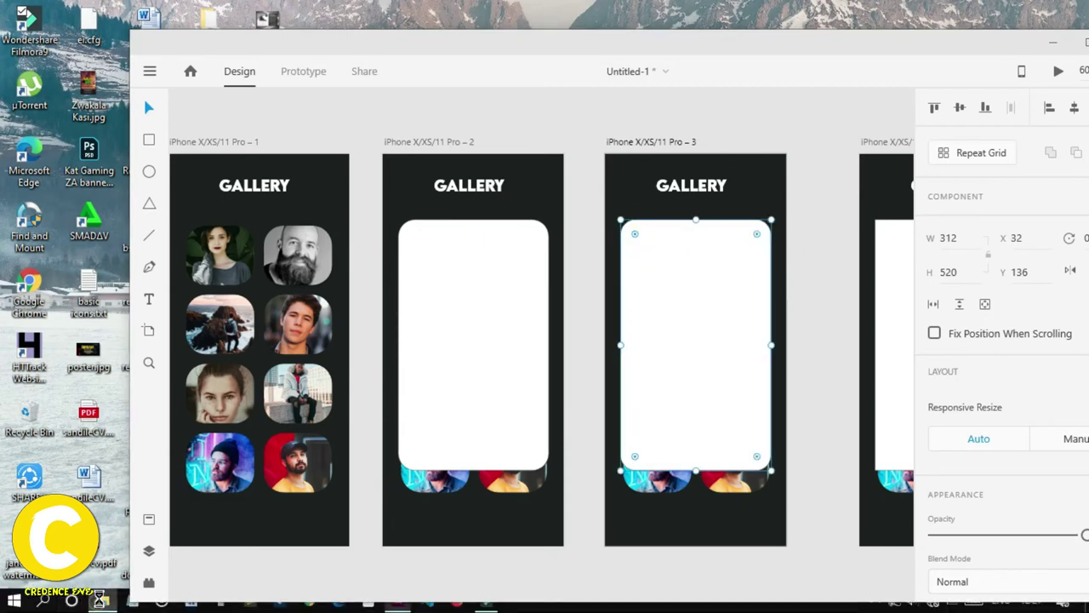
# Fill the second artboard's rectangle with the photo of the woman in the hat from the next adobe project folder.
pyautogui.click(99, 599)
pyautogui.moveTo(247, 82); pyautogui.dragTo(150, 150)
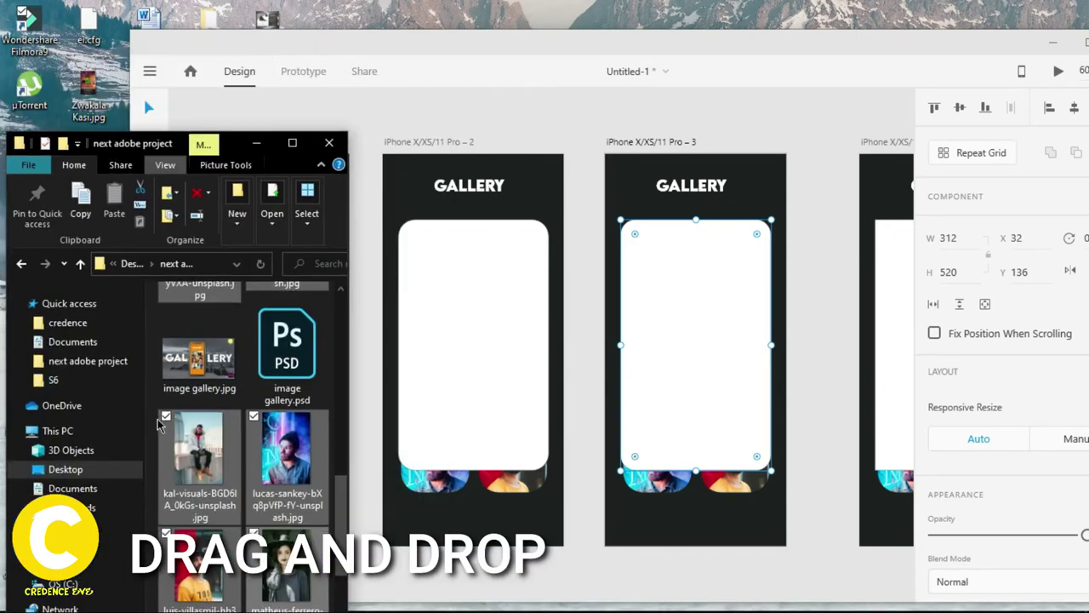
pyautogui.click(291, 562)
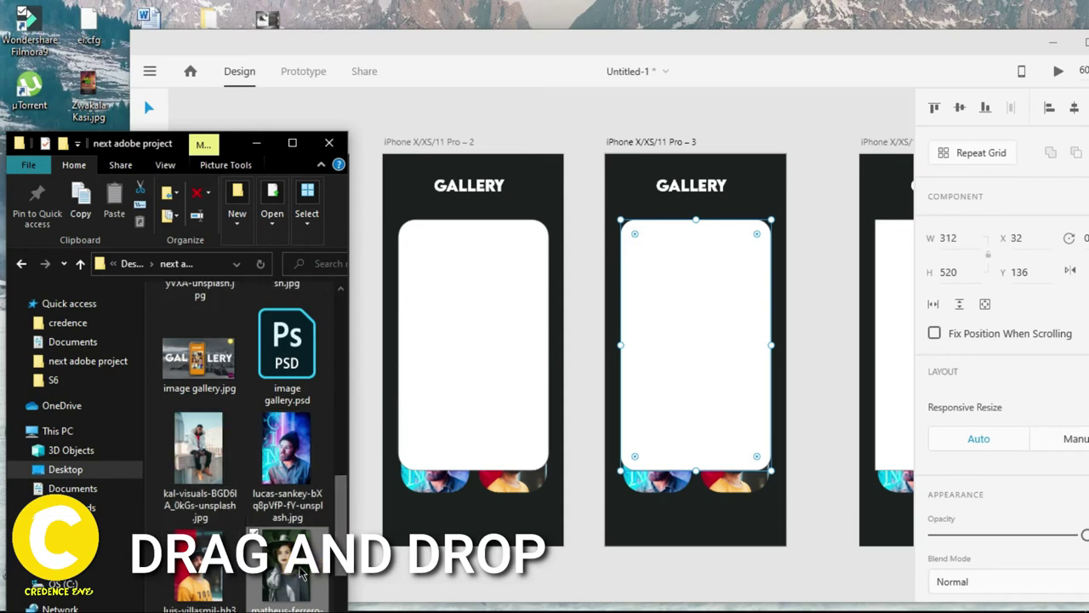
pyautogui.moveTo(489, 402)
pyautogui.mouseDown()
pyautogui.moveTo(486, 375)
pyautogui.moveTo(490, 402)
pyautogui.mouseUp()
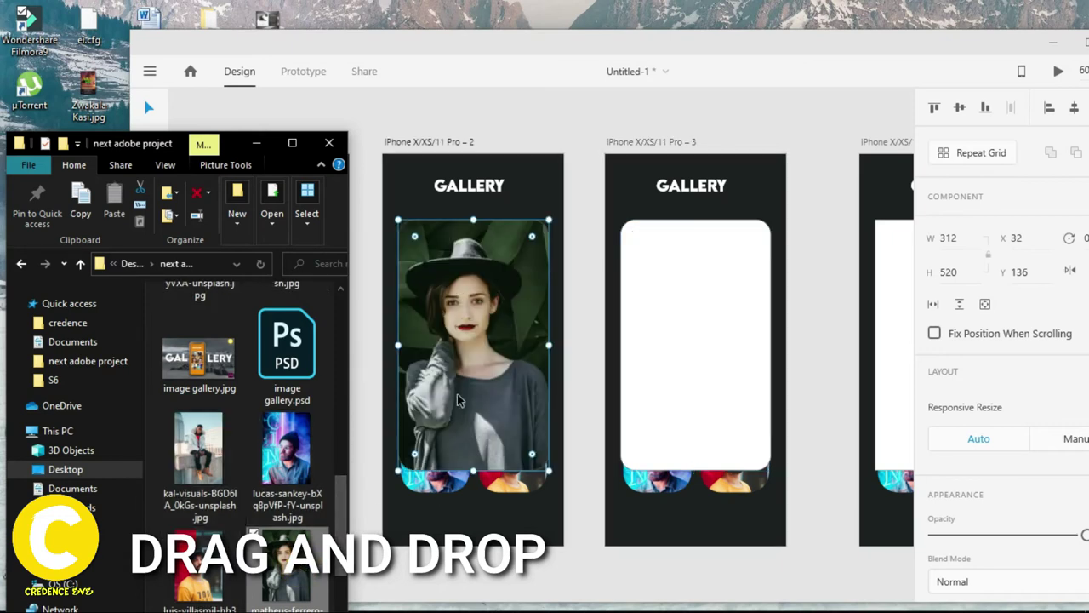
# Fill the third artboard's rectangle with the black-and-white photo of the bearded man from the project folder.
pyautogui.moveTo(175, 145); pyautogui.dragTo(221, 117)
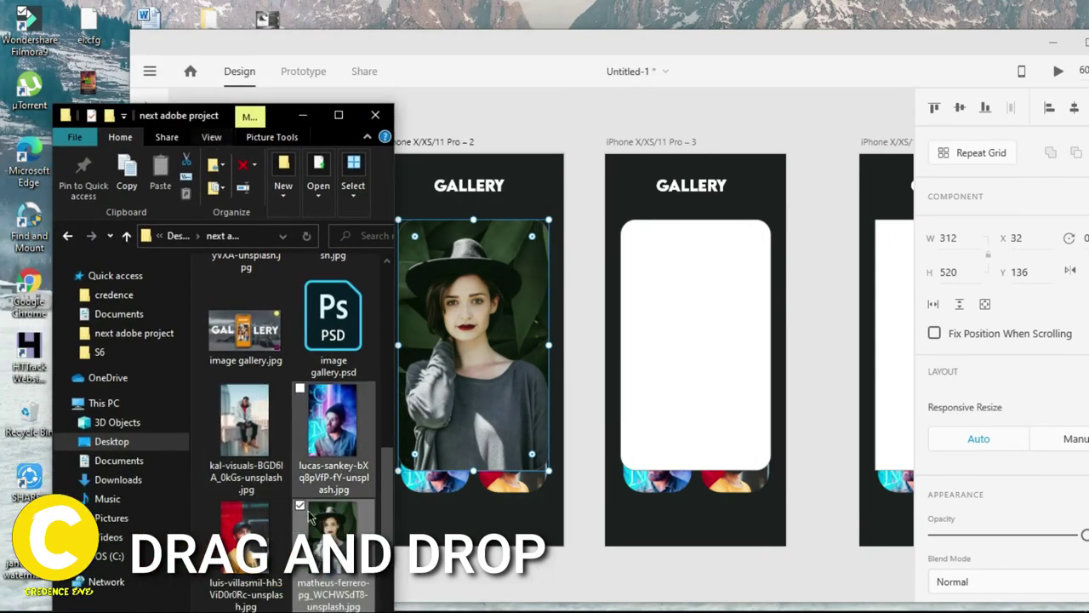
pyautogui.moveTo(384, 495); pyautogui.dragTo(385, 332)
pyautogui.moveTo(245, 466); pyautogui.dragTo(735, 366)
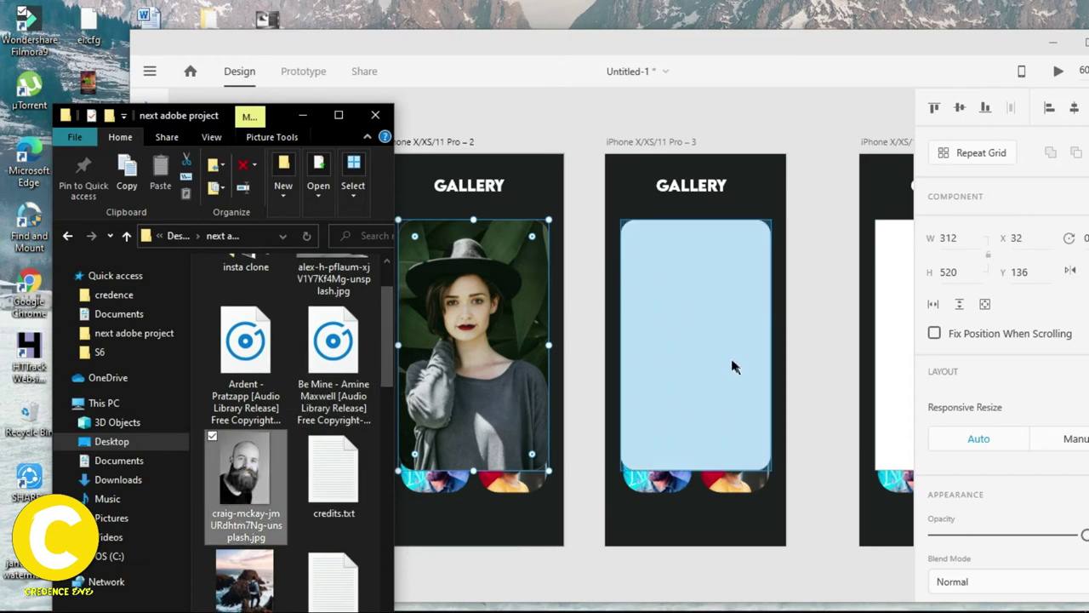
# Round the corners of the white rectangle on the fourth artboard.
pyautogui.click(843, 580)
pyautogui.hscroll(5, 907, 579)
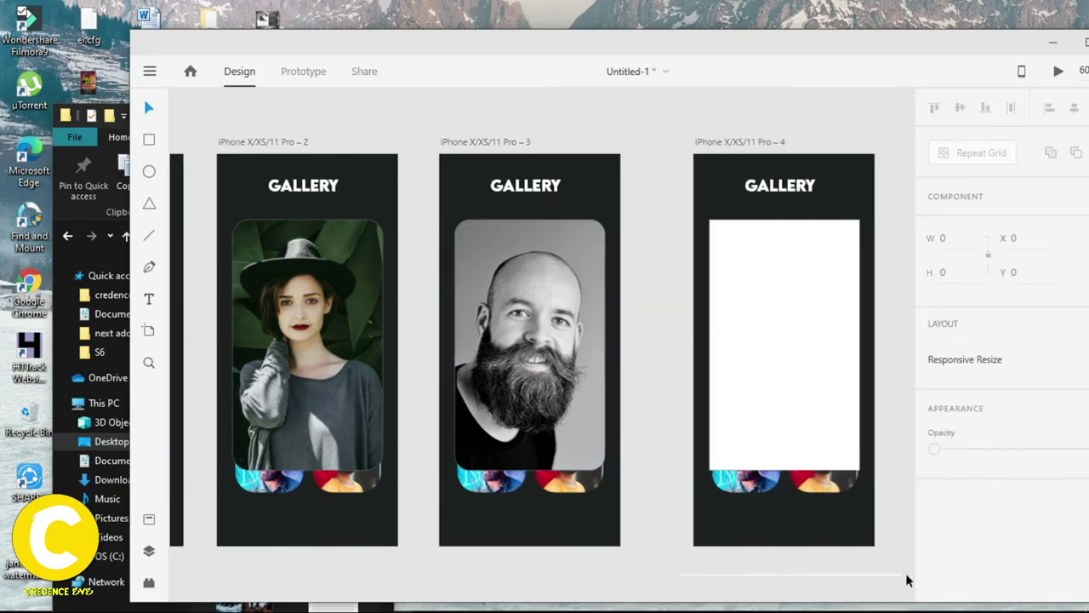
pyautogui.click(627, 244)
pyautogui.moveTo(629, 245); pyautogui.dragTo(634, 248)
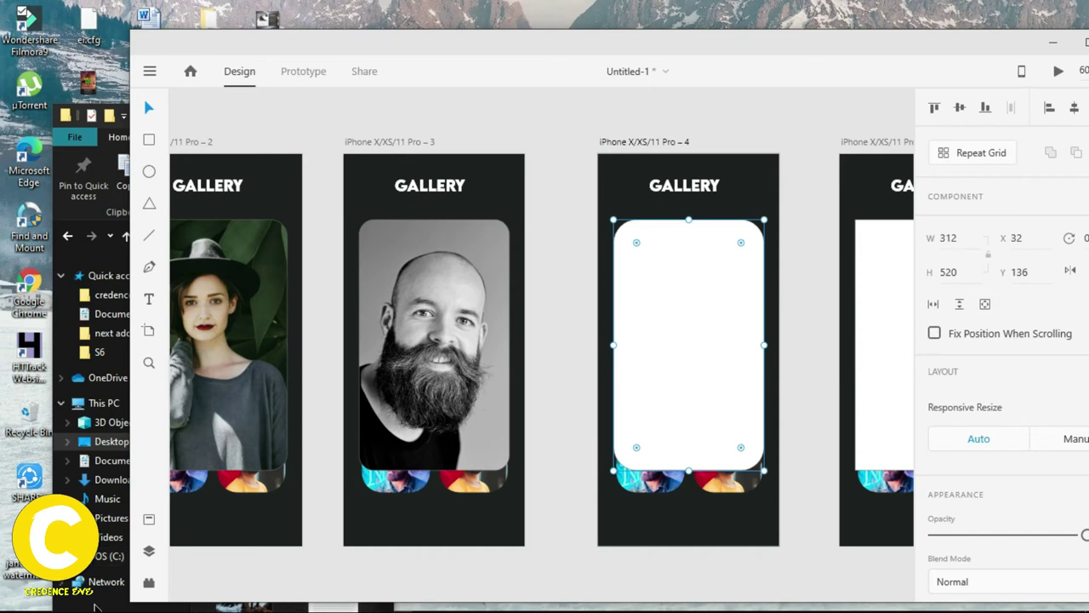
# Fill the fourth artboard's rectangle with the photo of the hiker on the rocky coast from the project folder.
pyautogui.click(97, 603)
pyautogui.moveTo(199, 118); pyautogui.dragTo(681, 223)
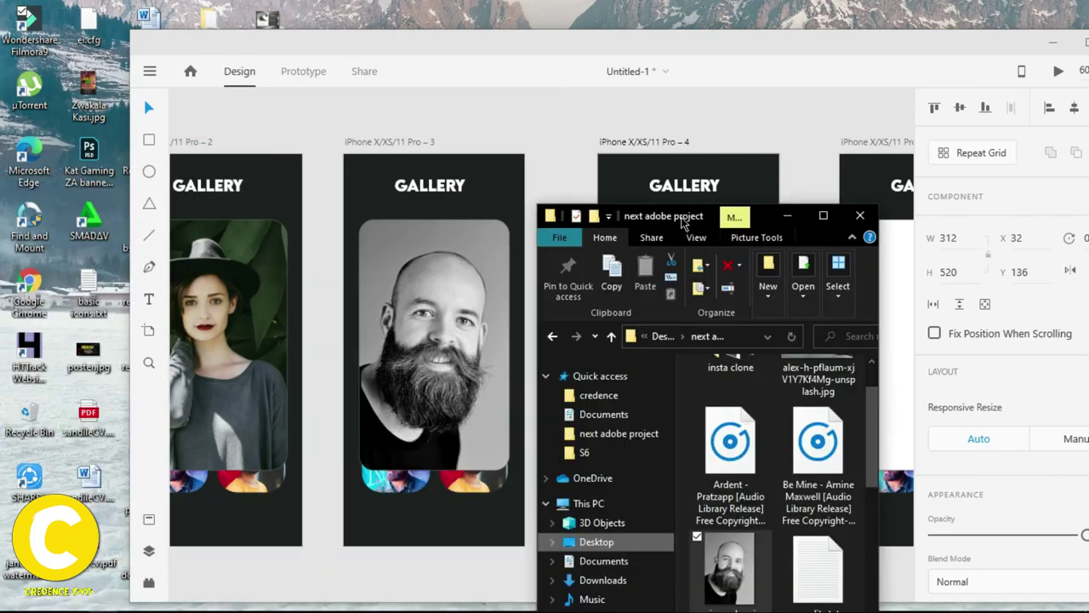
pyautogui.moveTo(277, 589); pyautogui.dragTo(149, 580)
pyautogui.click(284, 547)
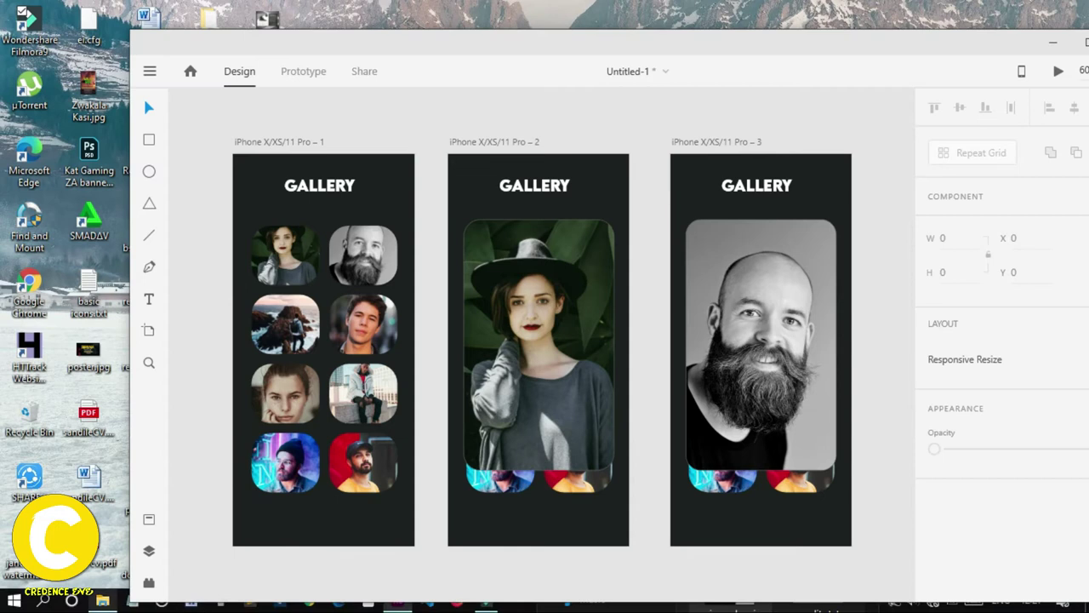
pyautogui.moveTo(890, 125); pyautogui.dragTo(961, 127)
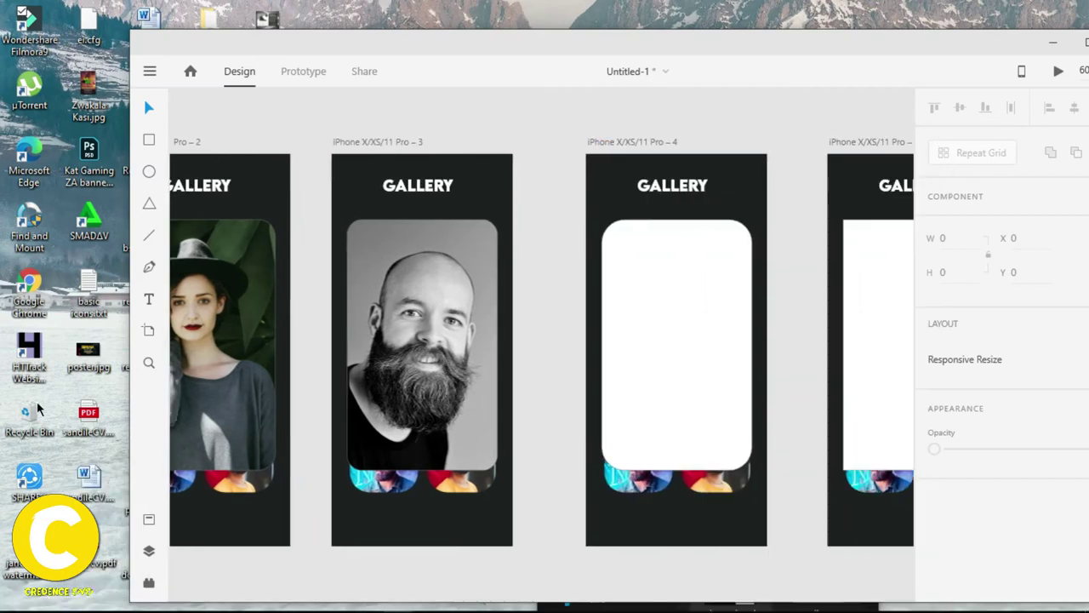
pyautogui.click(100, 600)
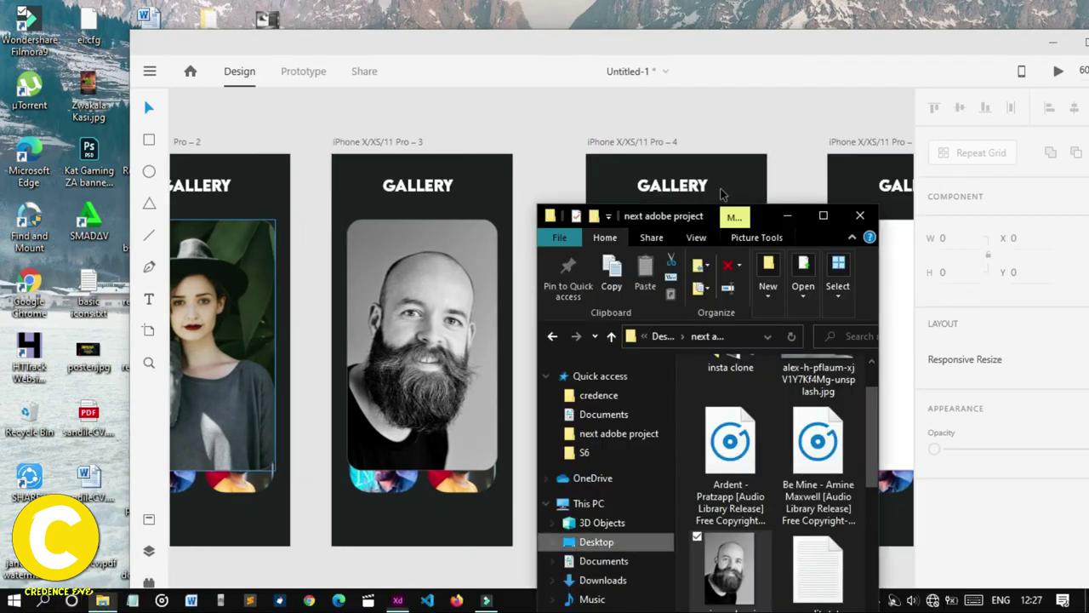
pyautogui.moveTo(680, 215); pyautogui.dragTo(367, 89)
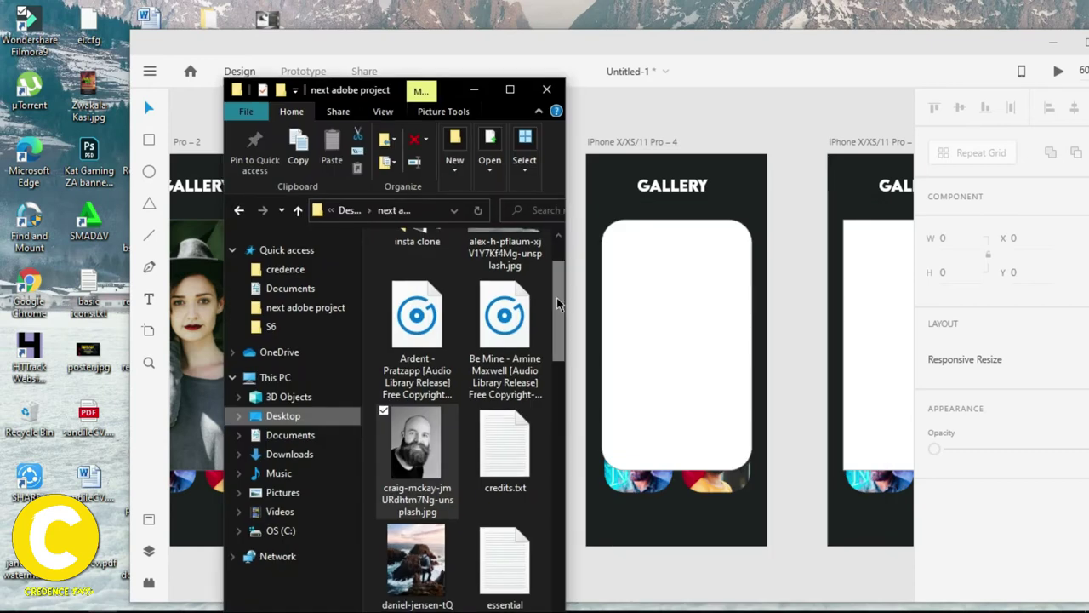
pyautogui.moveTo(558, 303); pyautogui.dragTo(557, 325)
pyautogui.moveTo(416, 470); pyautogui.dragTo(701, 370)
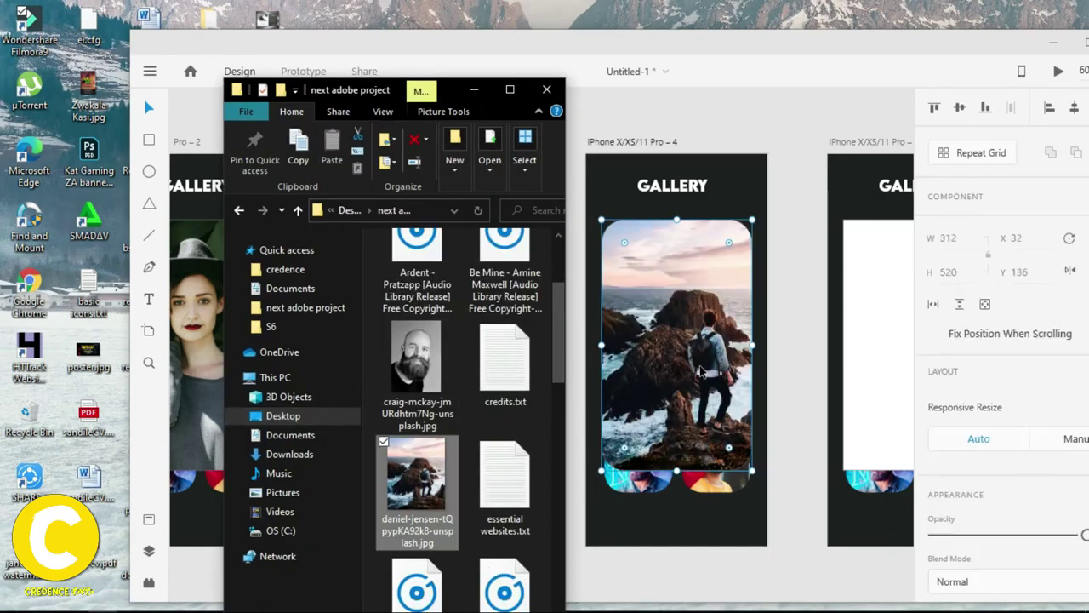
pyautogui.click(475, 91)
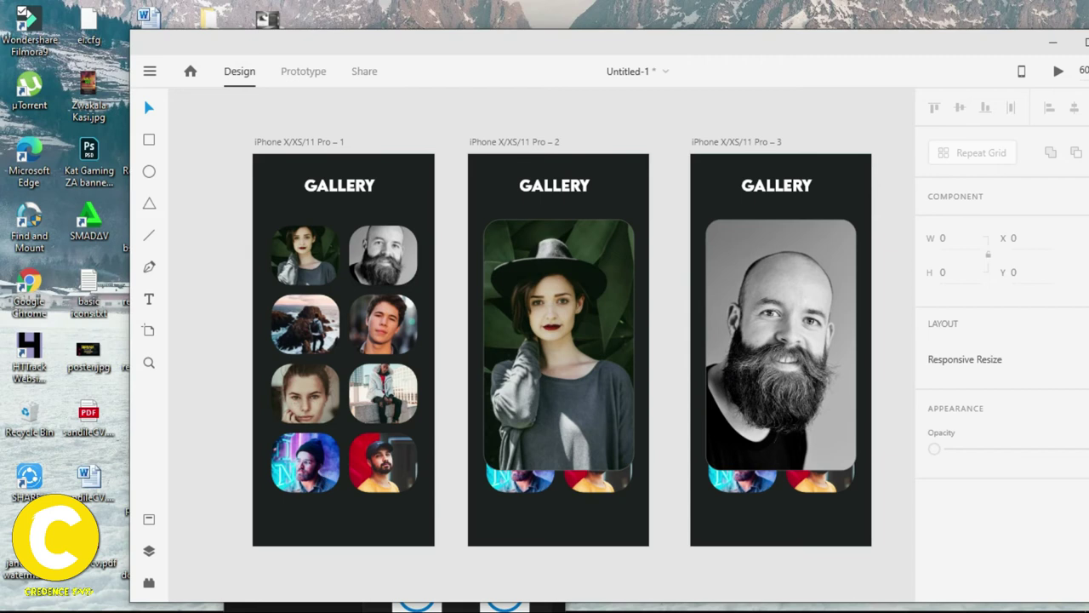
# Round the corners of the white rectangle on the fifth artboard.
pyautogui.moveTo(831, 583); pyautogui.dragTo(968, 585)
pyautogui.click(630, 393)
pyautogui.click(593, 236)
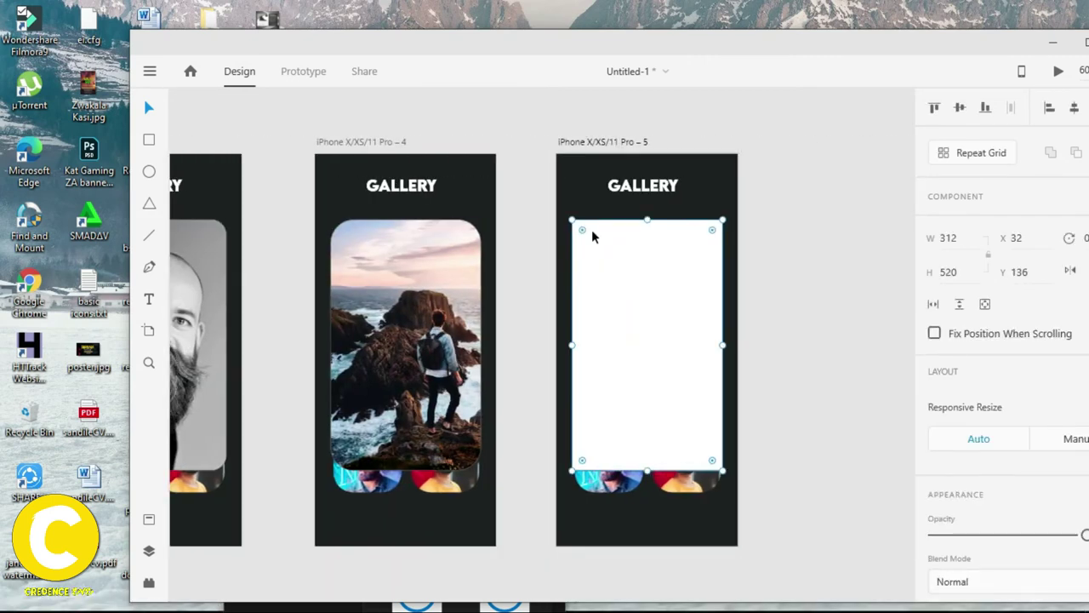
pyautogui.moveTo(583, 230); pyautogui.dragTo(590, 238)
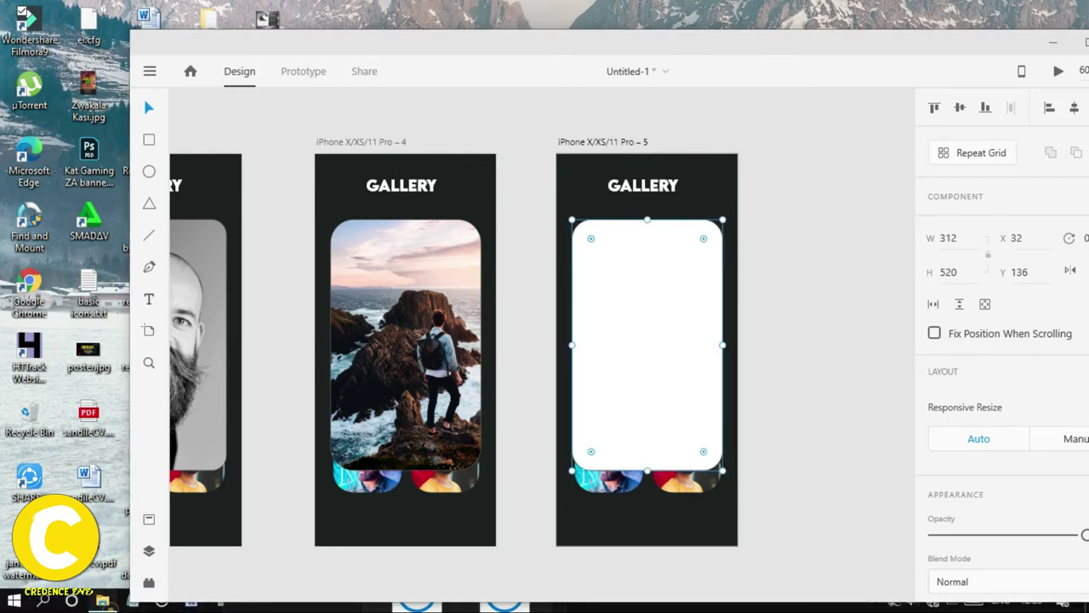
# Fill the fifth artboard's rectangle with the young man's portrait from the project folder, and close the folder window.
pyautogui.click(104, 602)
pyautogui.moveTo(552, 337); pyautogui.dragTo(545, 429)
pyautogui.moveTo(432, 421); pyautogui.dragTo(670, 414)
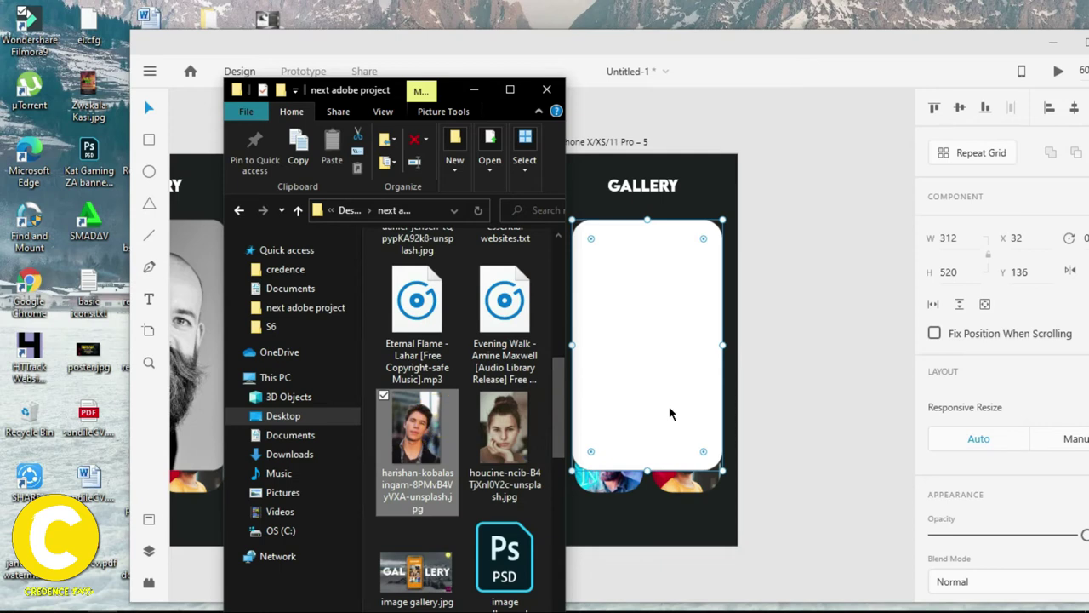
pyautogui.moveTo(674, 386); pyautogui.dragTo(664, 333)
pyautogui.click(549, 89)
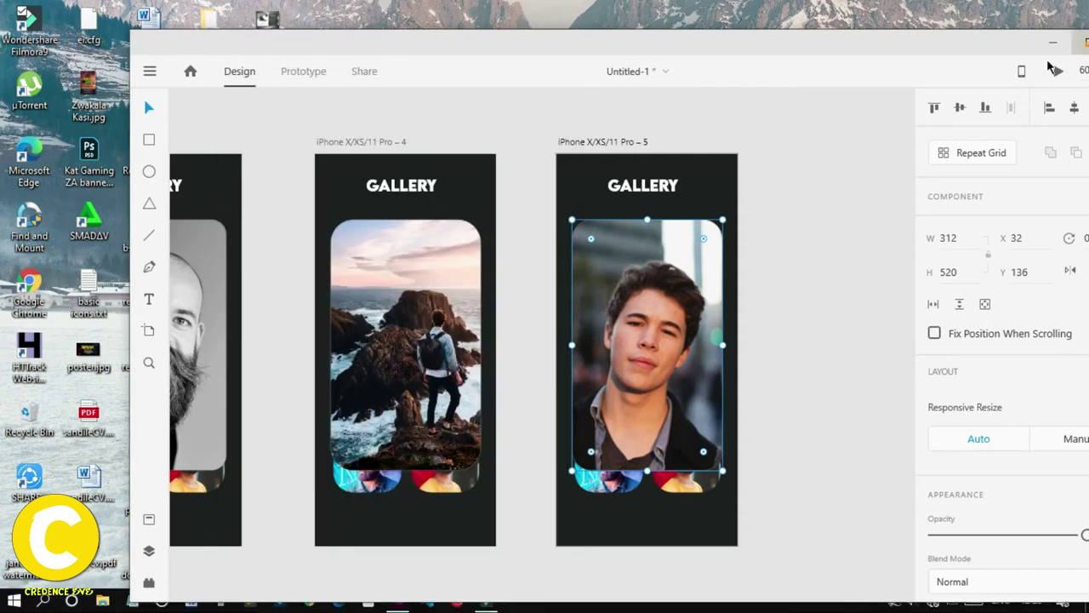
# Maximize the design window and turn off the border of the woman's photo on the second artboard.
pyautogui.doubleClick(1044, 53)
pyautogui.click(229, 504)
pyautogui.moveTo(186, 559); pyautogui.dragTo(51, 559)
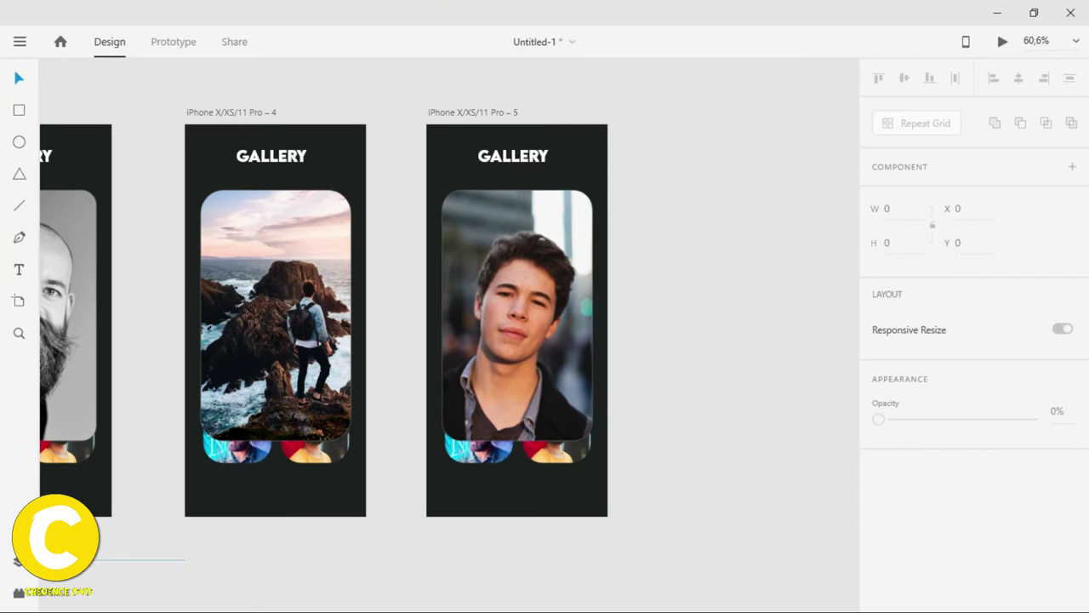
pyautogui.click(476, 315)
pyautogui.moveTo(133, 102); pyautogui.dragTo(217, 103)
pyautogui.hscroll(-5, 178, 97)
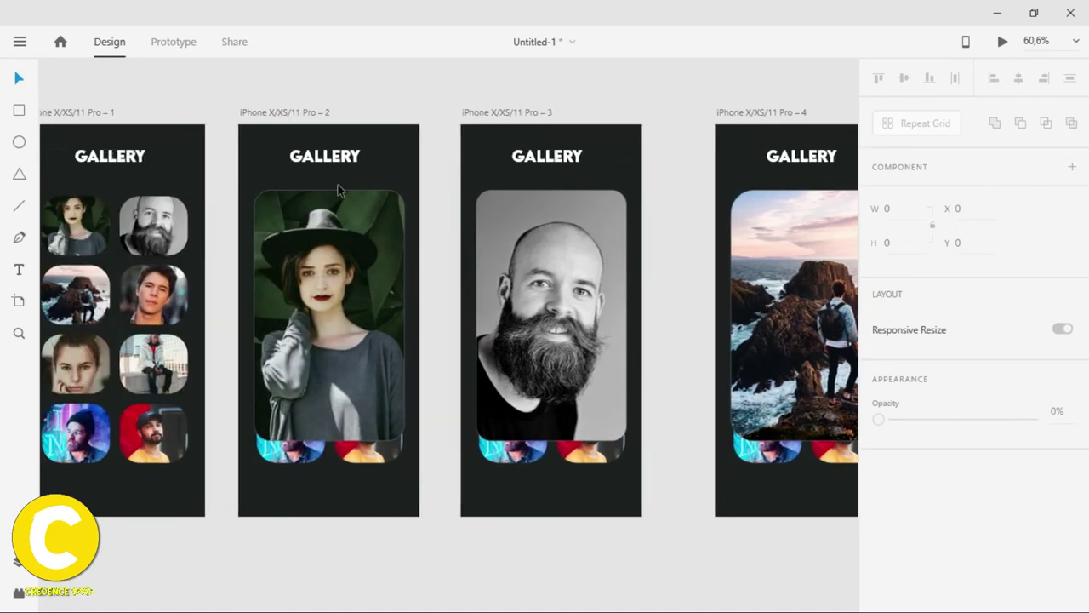
pyautogui.click(372, 336)
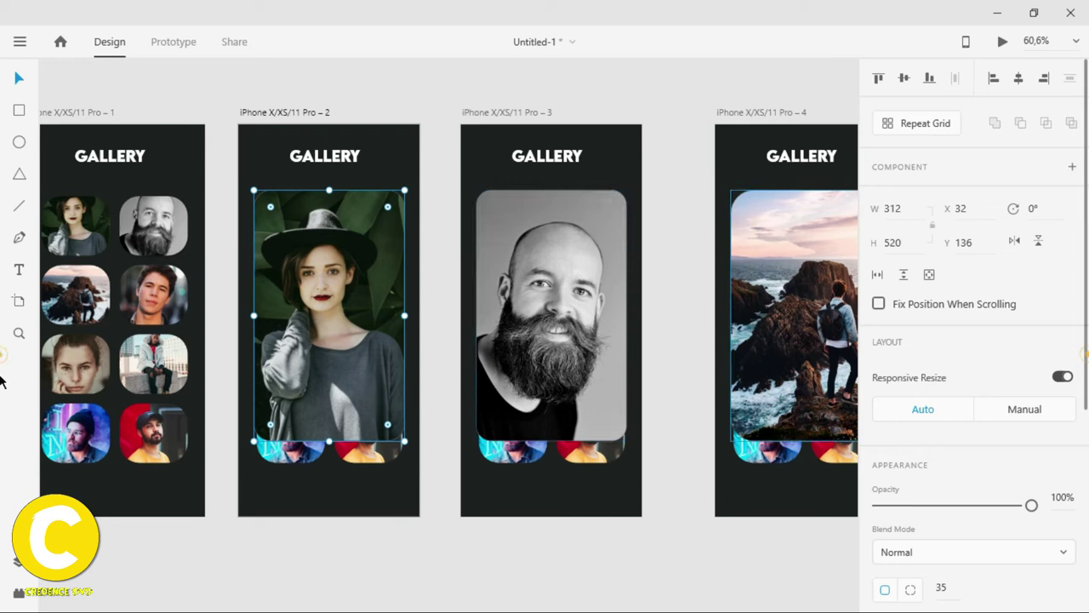
pyautogui.scroll(-5, 880, 383)
pyautogui.click(877, 426)
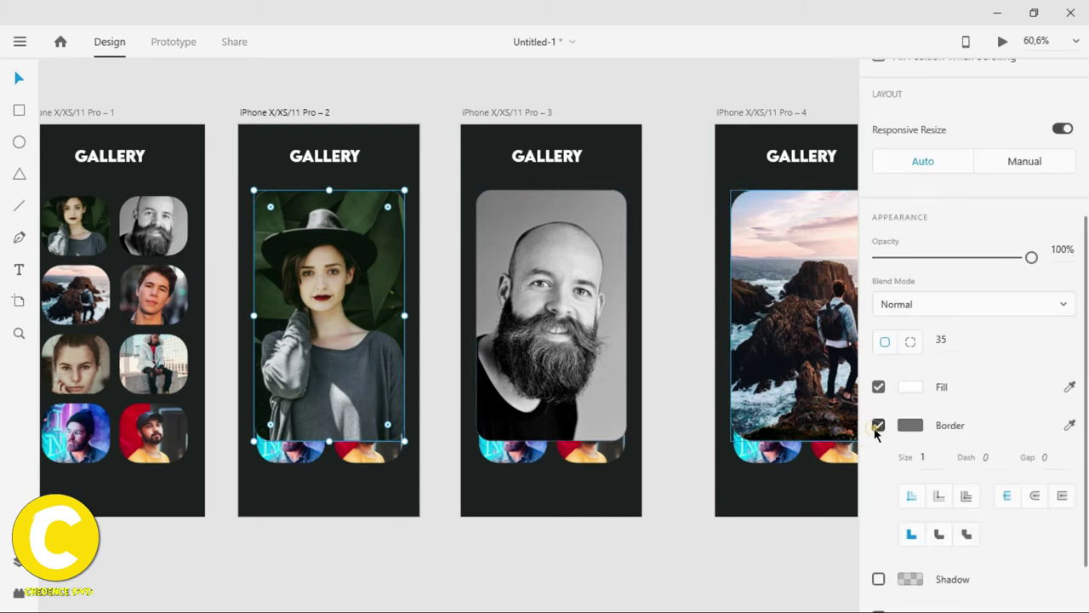
# Turn on the shadow for the woman's photo on the second artboard, with X 0, Y 3 and blur 6.
pyautogui.click(576, 340)
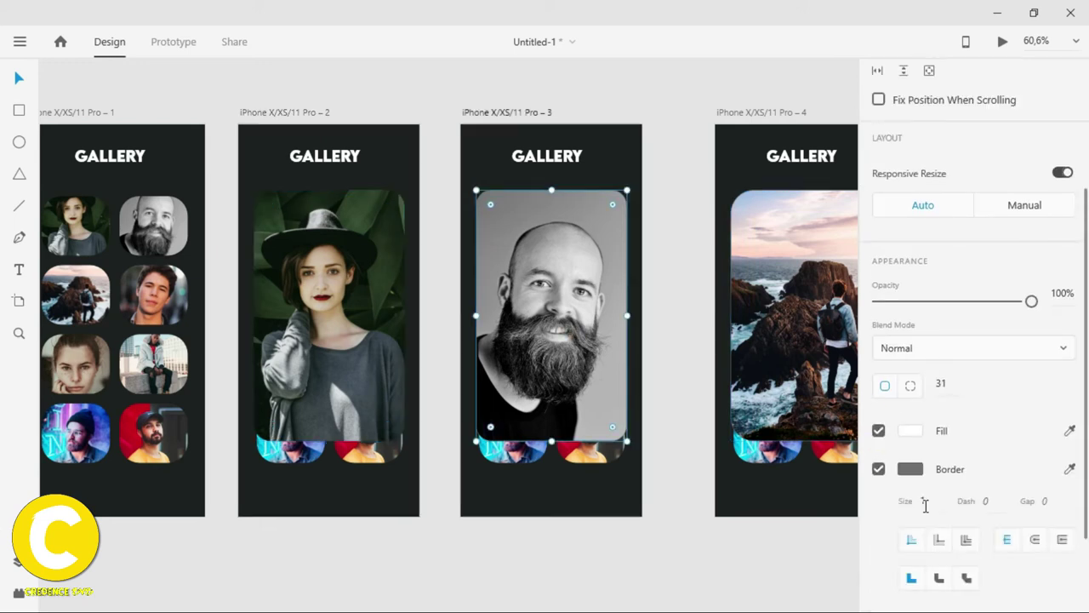
pyautogui.click(343, 362)
pyautogui.click(879, 508)
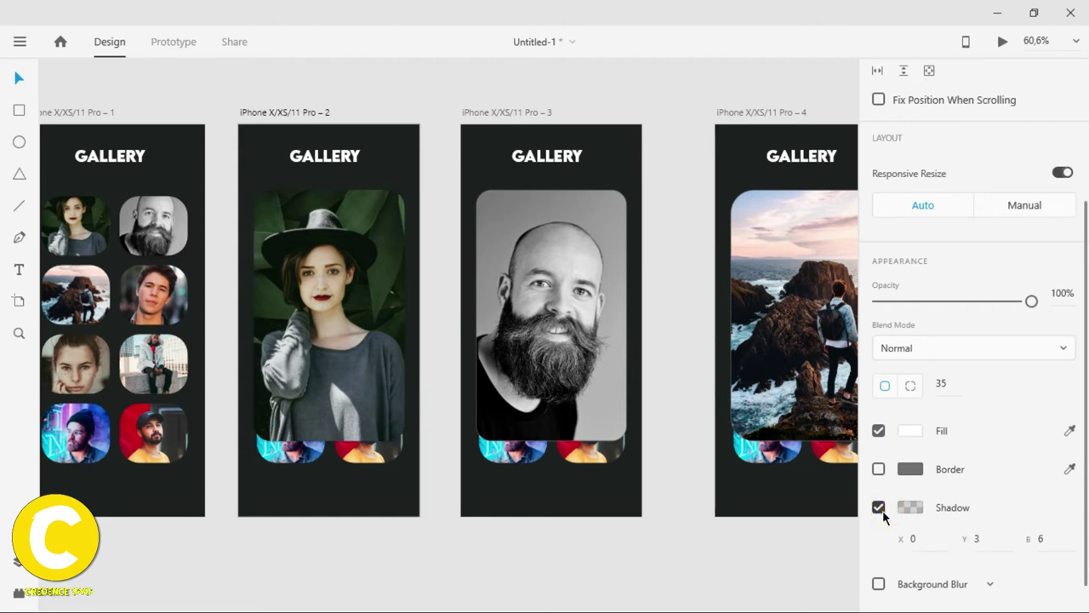
# Turn on the shadow and turn off the border for the bearded man's photo on the third artboard.
pyautogui.click(521, 341)
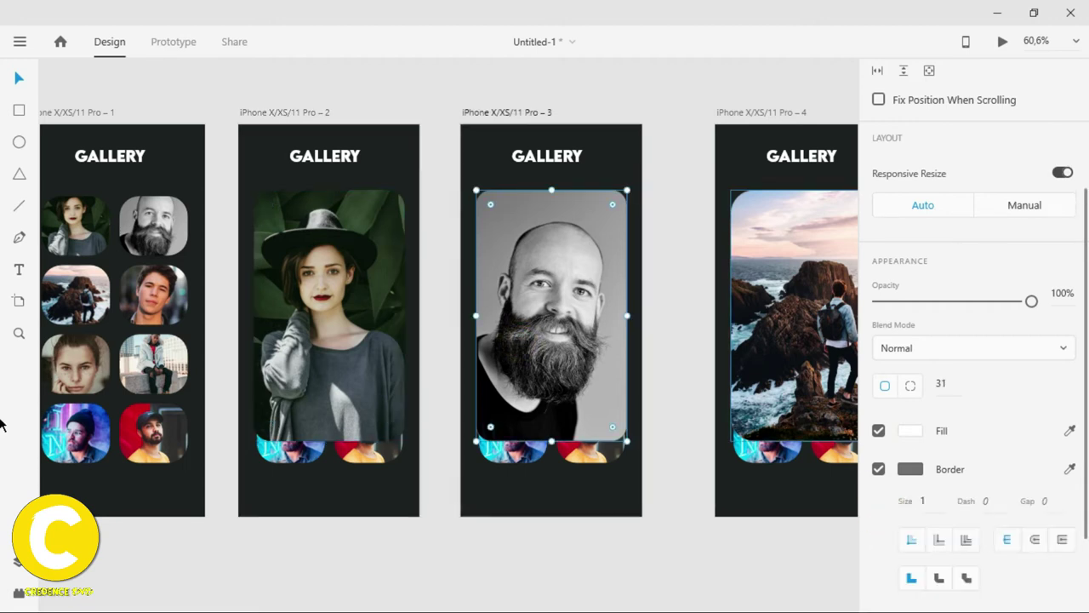
pyautogui.scroll(-2, 907, 562)
pyautogui.click(879, 508)
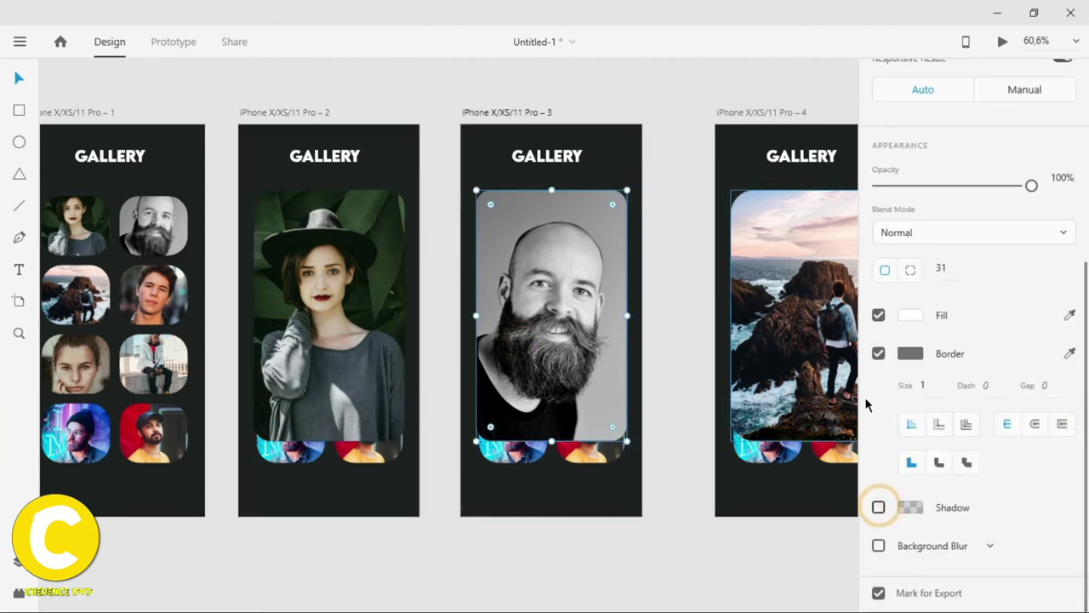
pyautogui.click(878, 353)
pyautogui.click(503, 161)
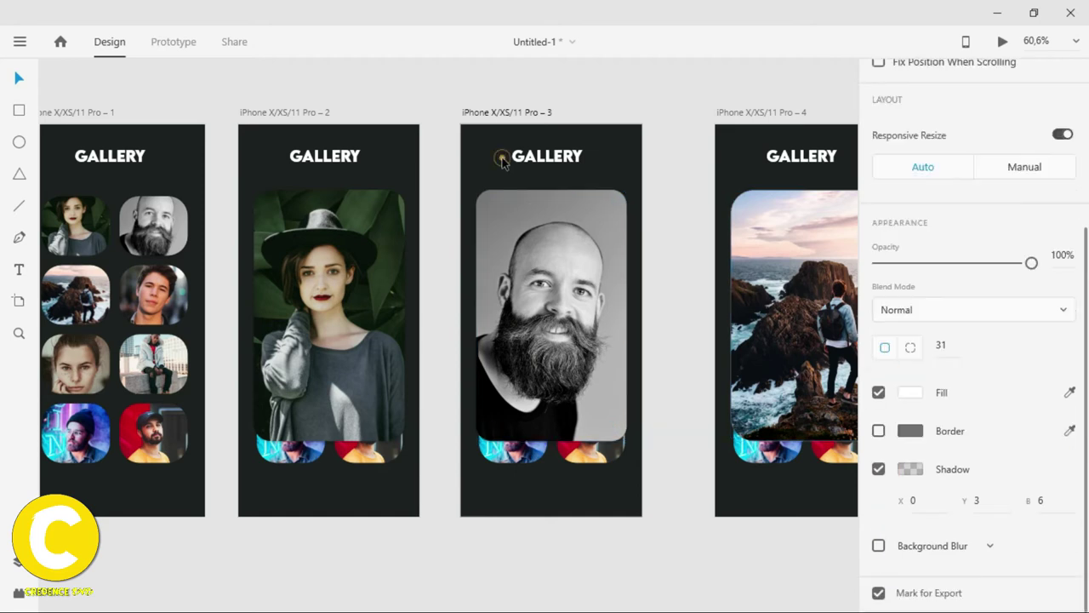
pyautogui.click(489, 117)
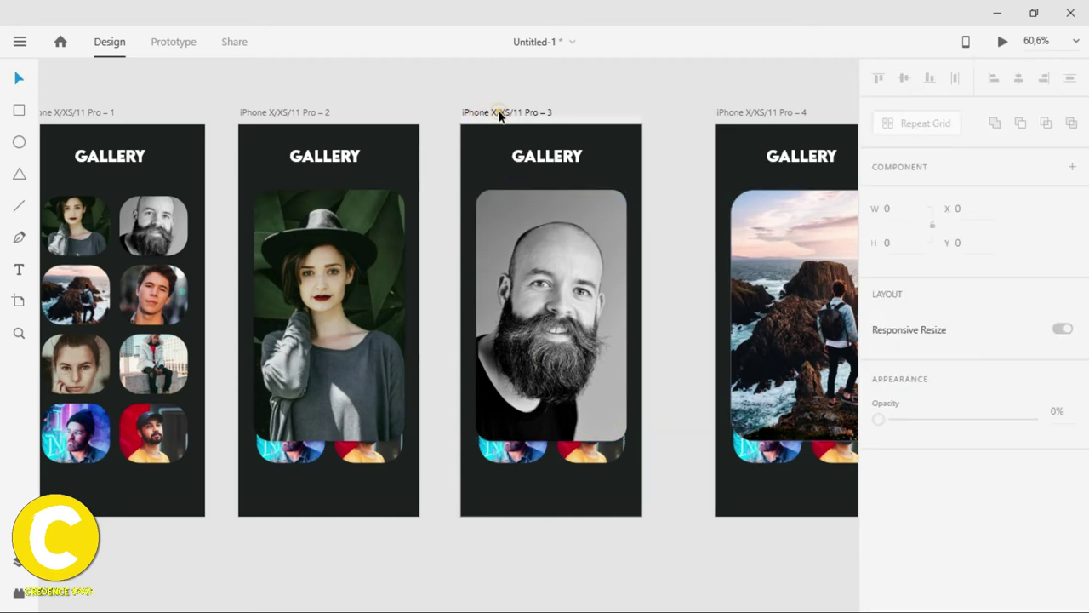
pyautogui.click(499, 113)
pyautogui.click(311, 112)
pyautogui.scroll(-2, 880, 554)
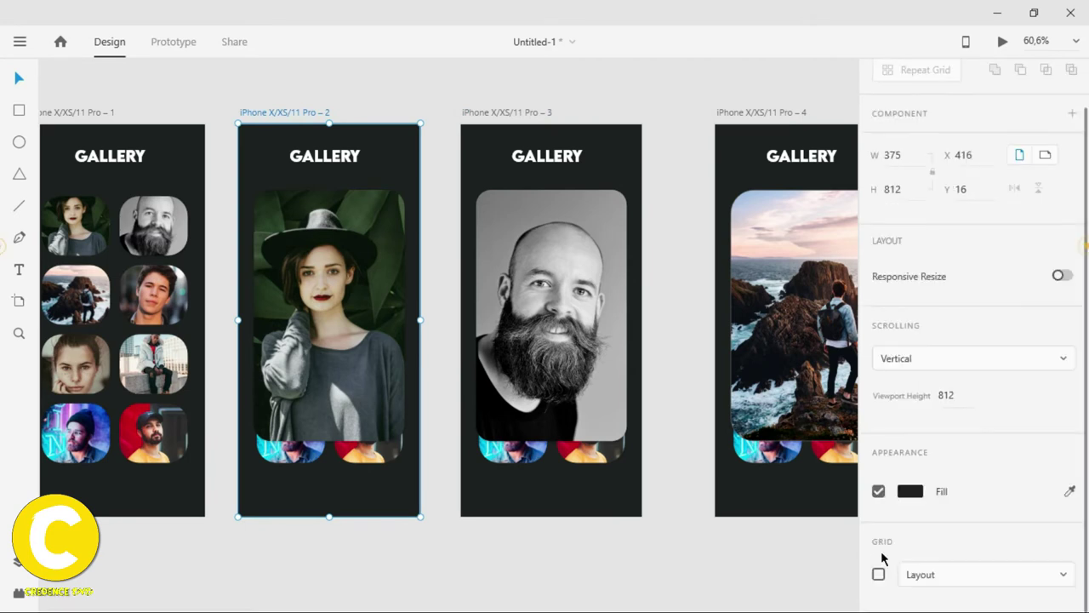
pyautogui.click(394, 151)
pyautogui.click(312, 502)
# Try a background blur on the woman's enlarged photo on the second artboard.
pyautogui.click(329, 315)
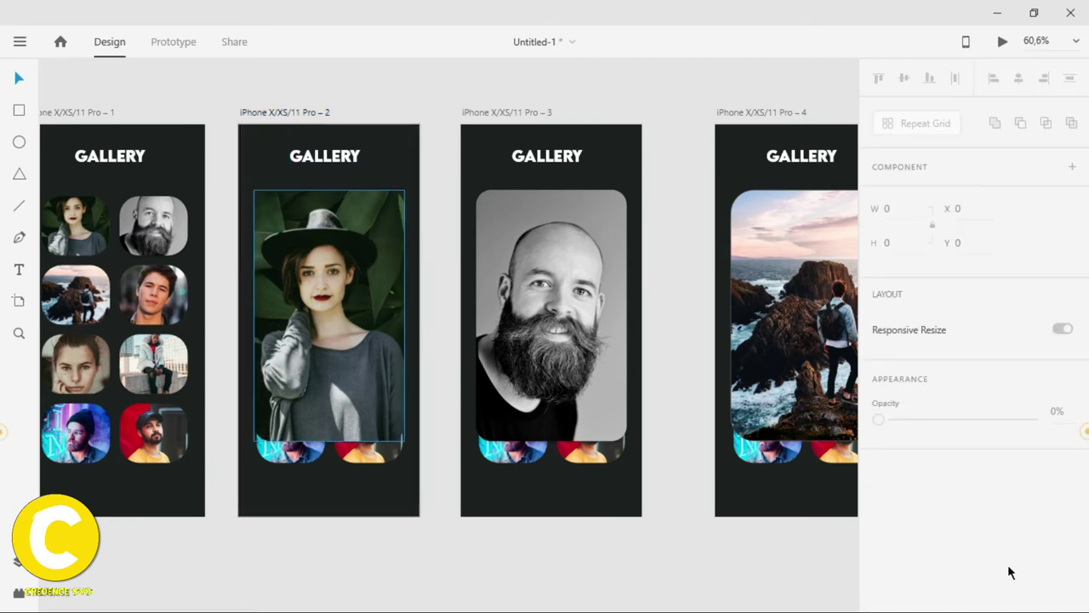
pyautogui.scroll(-2, 919, 564)
pyautogui.click(878, 597)
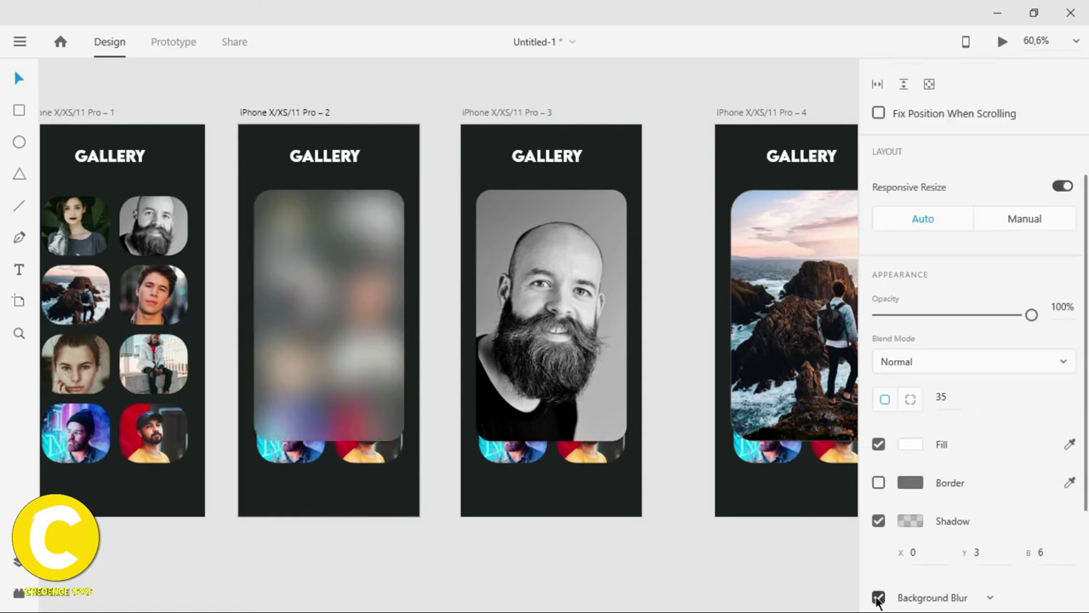
pyautogui.click(878, 598)
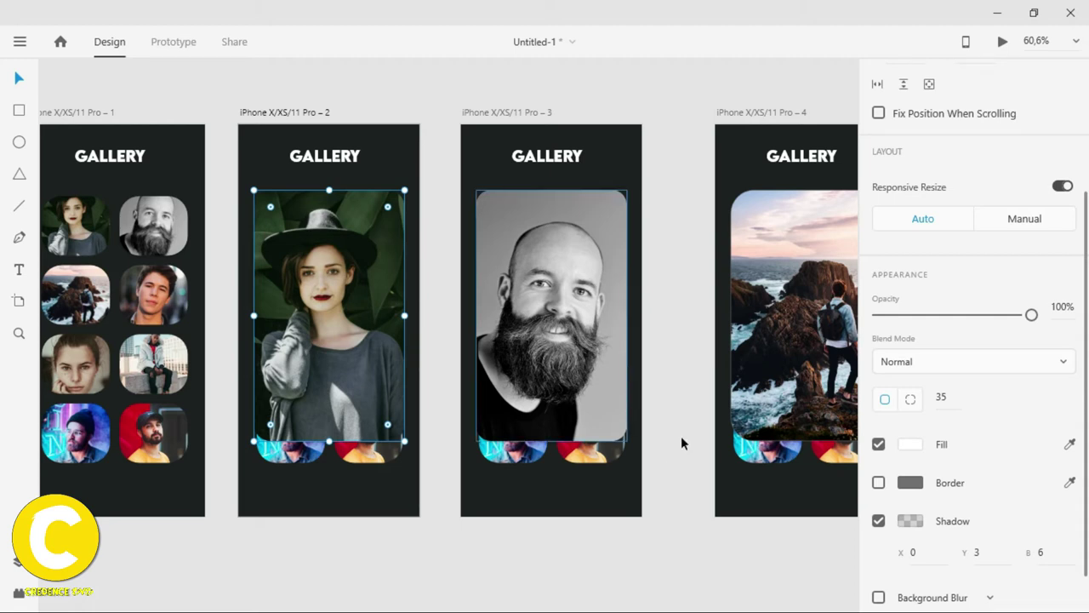
# Turn on the shadow and turn off the border for the hiker's photo on the fourth artboard.
pyautogui.click(792, 570)
pyautogui.hscroll(4, 551, 293)
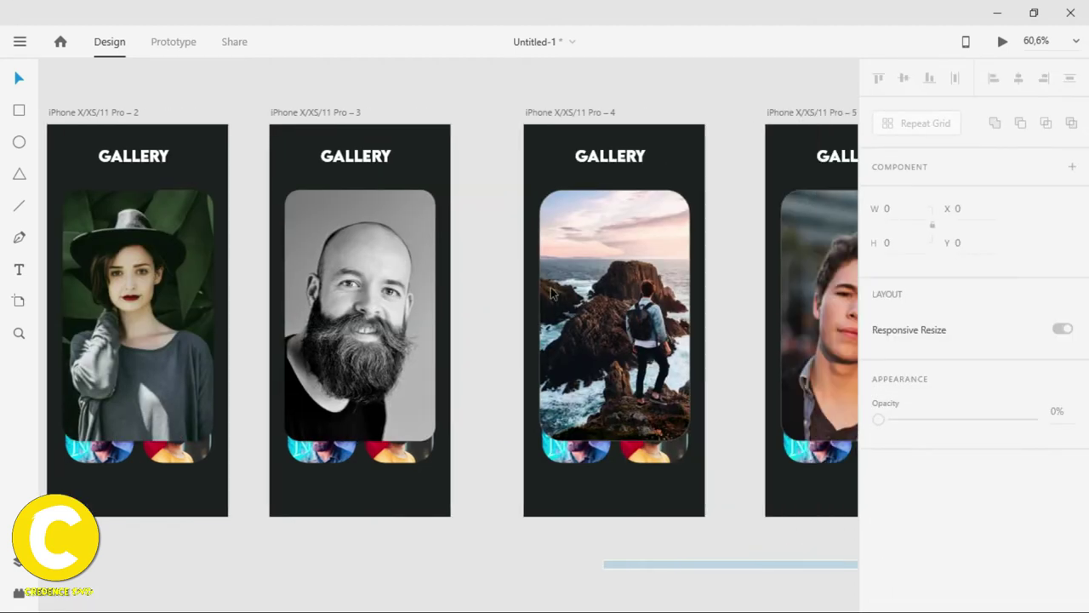
pyautogui.hscroll(1, 552, 292)
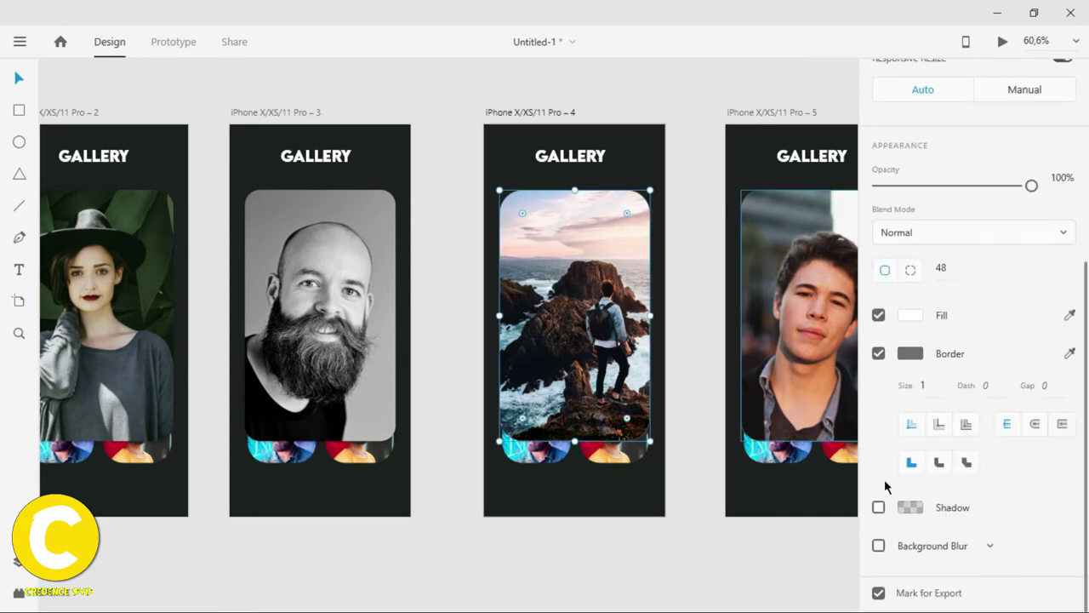
pyautogui.click(891, 354)
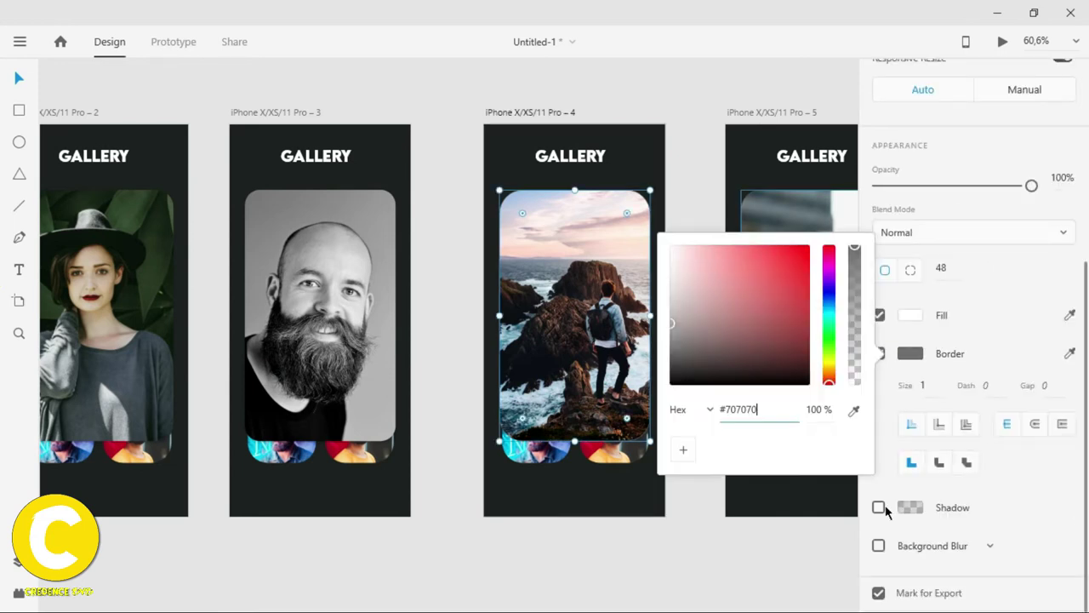
pyautogui.click(881, 508)
pyautogui.click(1013, 515)
pyautogui.click(878, 507)
pyautogui.click(878, 353)
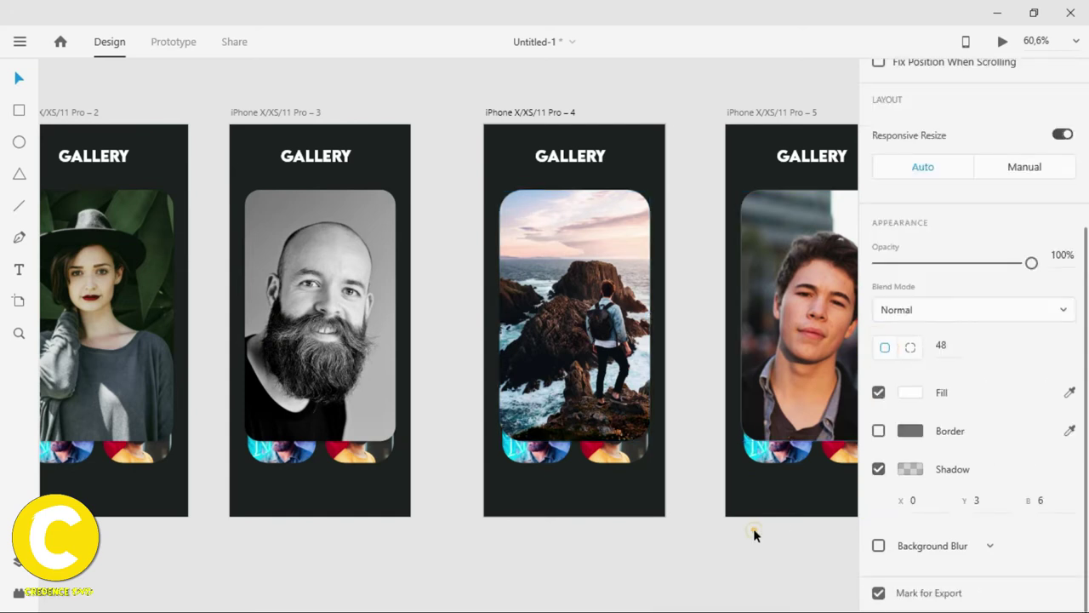
pyautogui.click(753, 528)
# Turn on the shadow for the young man's photo on the fifth artboard, with X 0, Y 3 and blur 6.
pyautogui.hscroll(3, 753, 528)
pyautogui.click(579, 341)
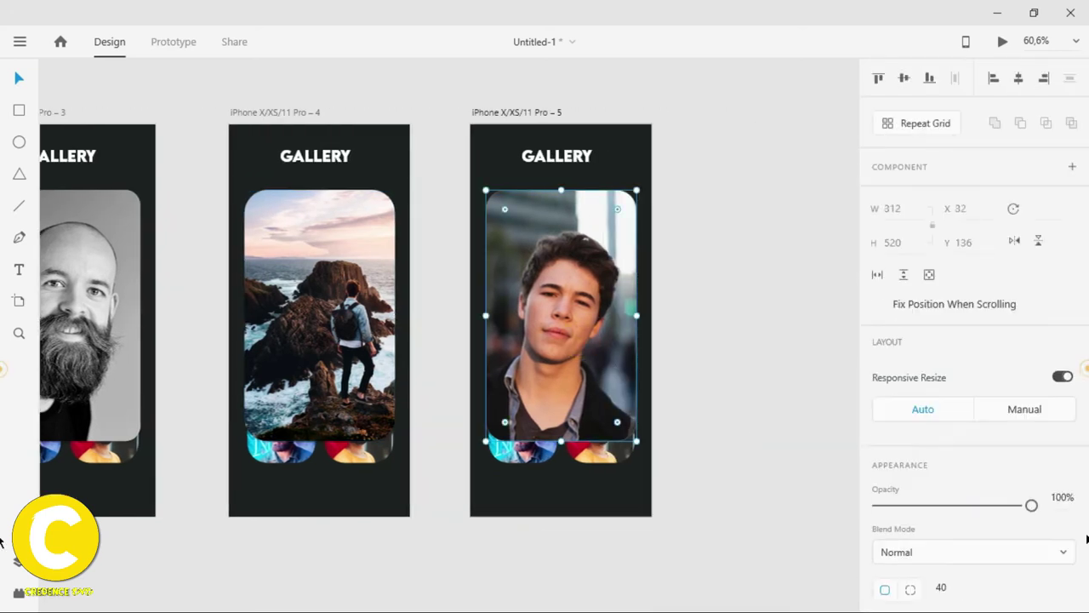
pyautogui.scroll(-5, 868, 459)
pyautogui.click(878, 566)
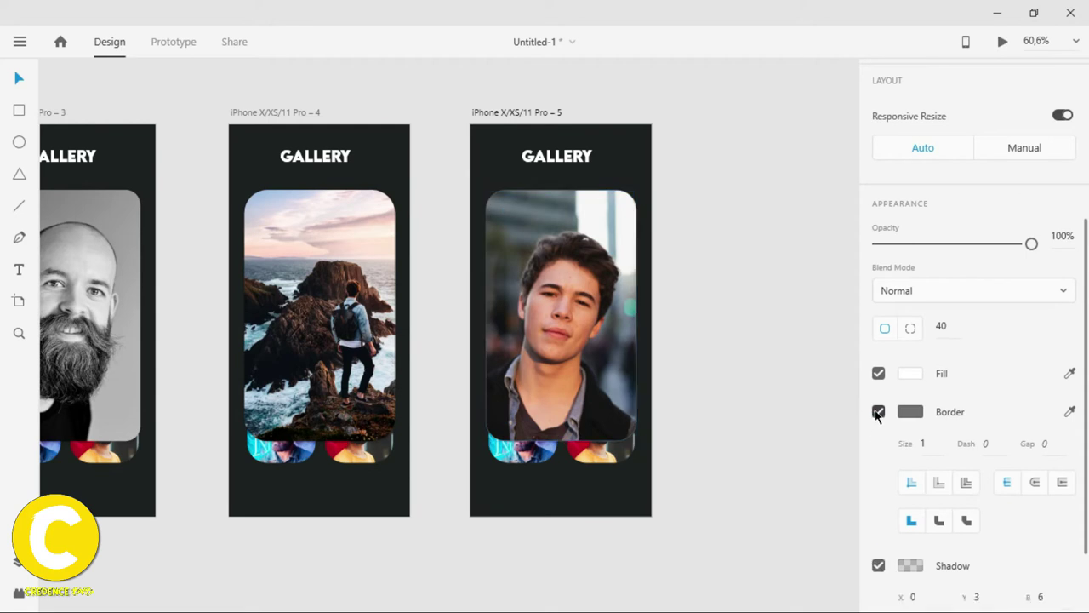
pyautogui.click(306, 559)
pyautogui.hscroll(-6, 3, 553)
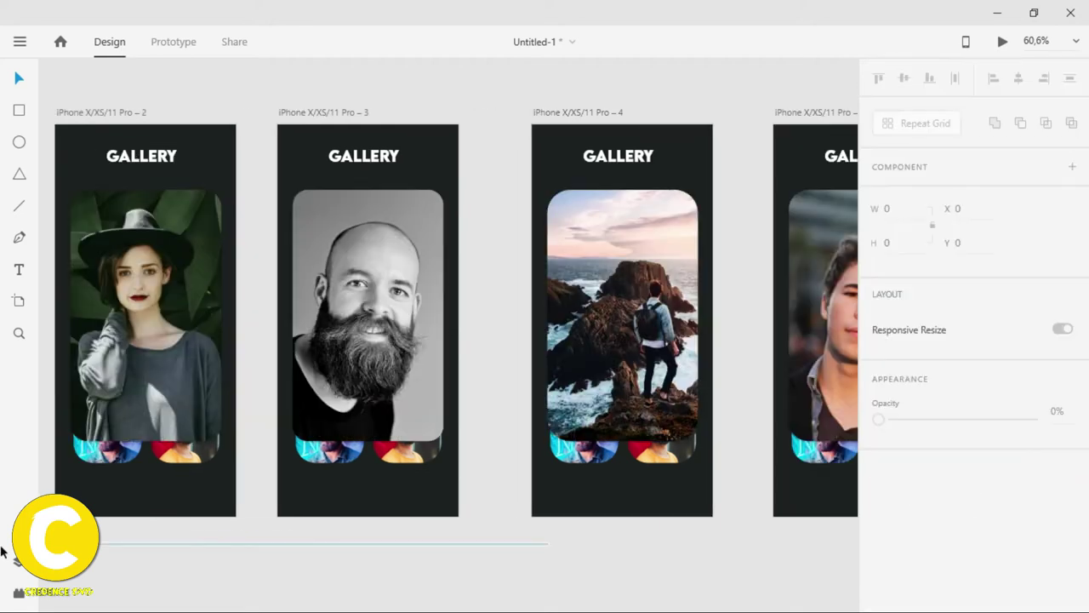
pyautogui.hscroll(-3, 393, 565)
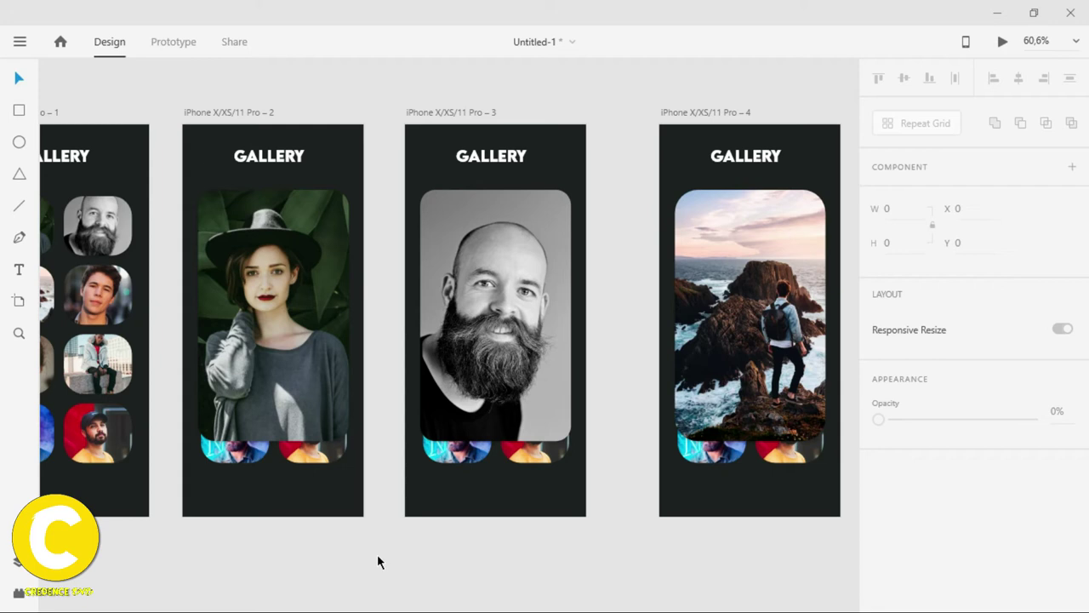
pyautogui.hotkey('ctrl', 'o')
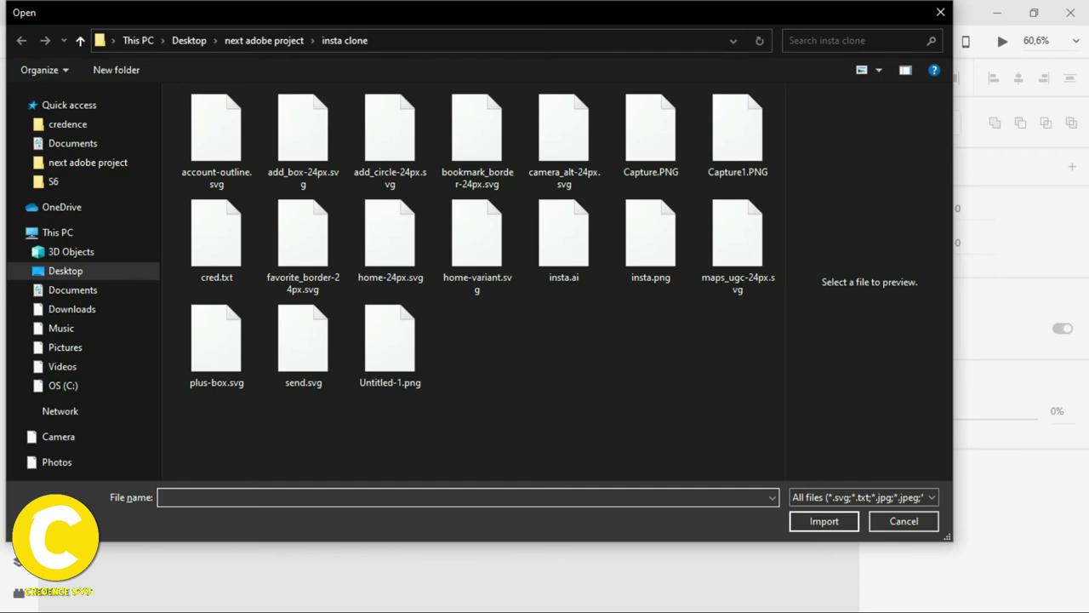
pyautogui.click(920, 522)
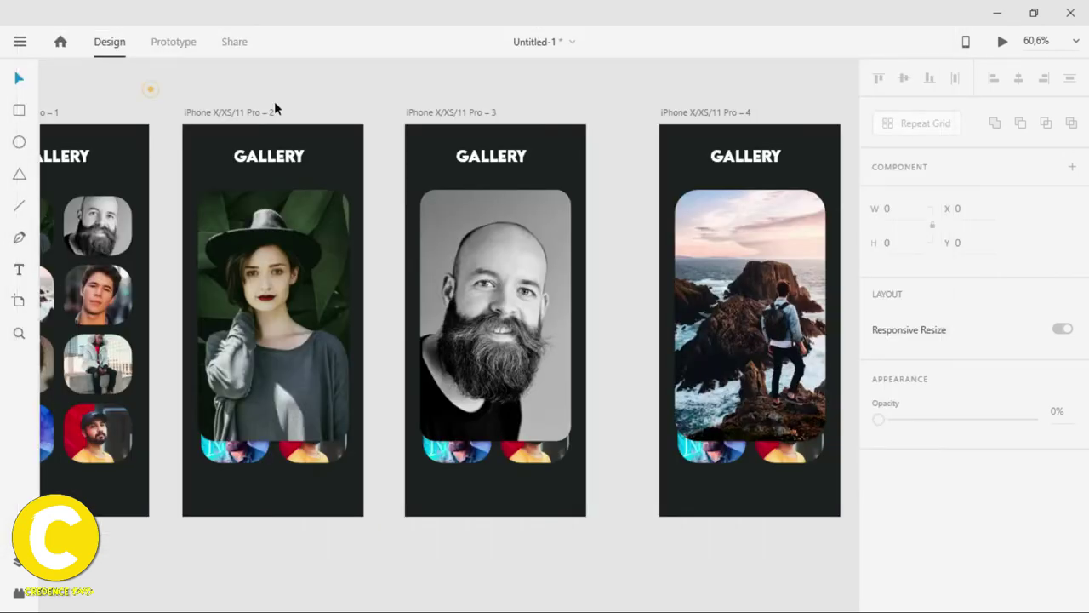
# Switch to prototyping and link the woman's thumbnail in the first artboard's grid to the second artboard.
pyautogui.hscroll(-3, 274, 102)
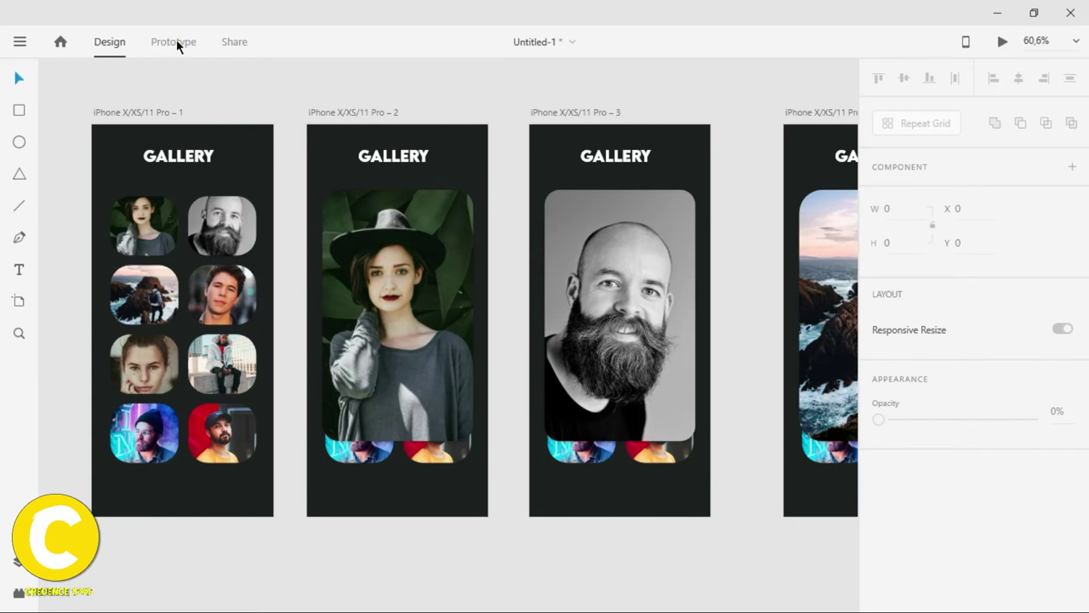
pyautogui.click(174, 42)
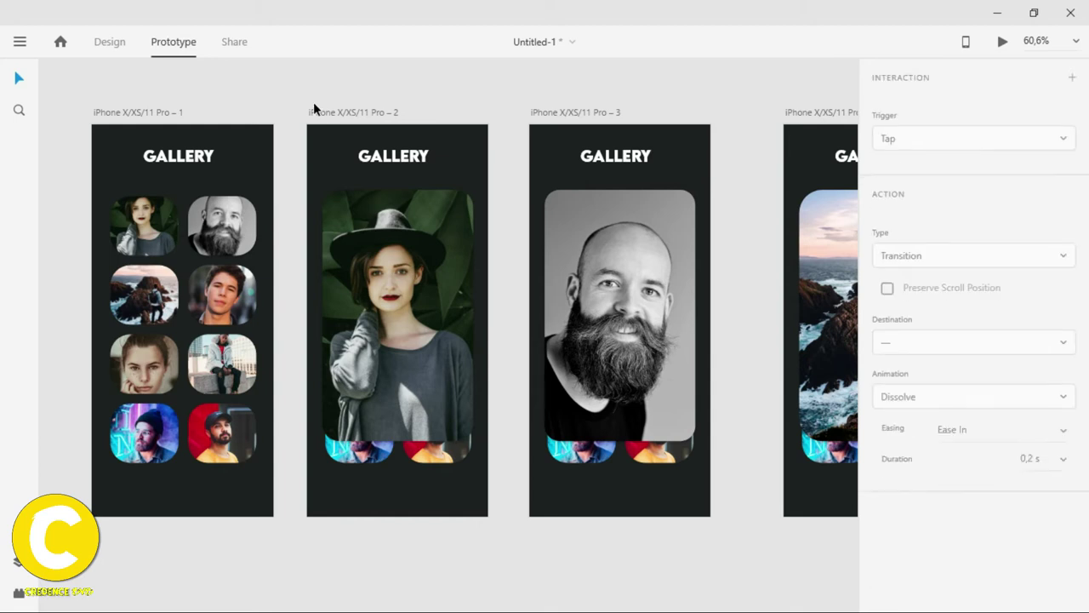
pyautogui.scroll(-1, 314, 104)
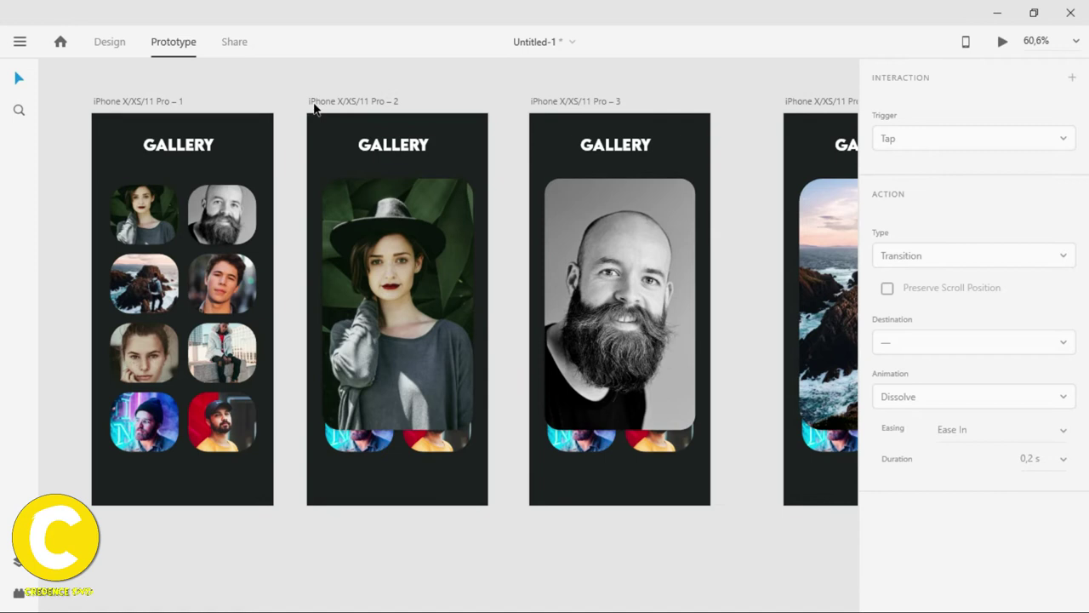
pyautogui.moveTo(143, 80); pyautogui.dragTo(54, 69)
pyautogui.click(140, 276)
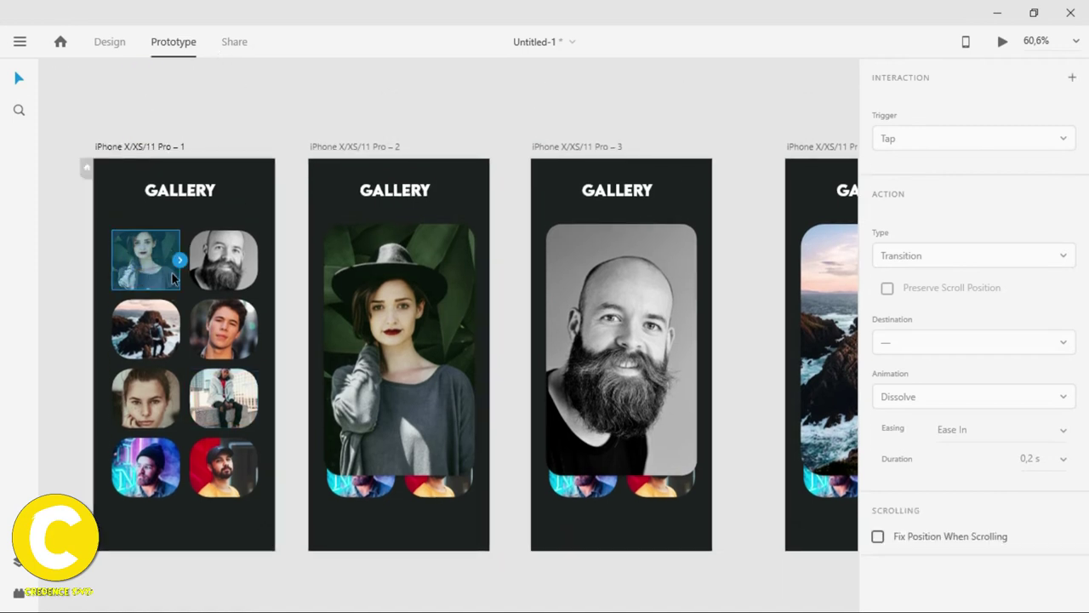
pyautogui.moveTo(180, 260); pyautogui.dragTo(367, 301)
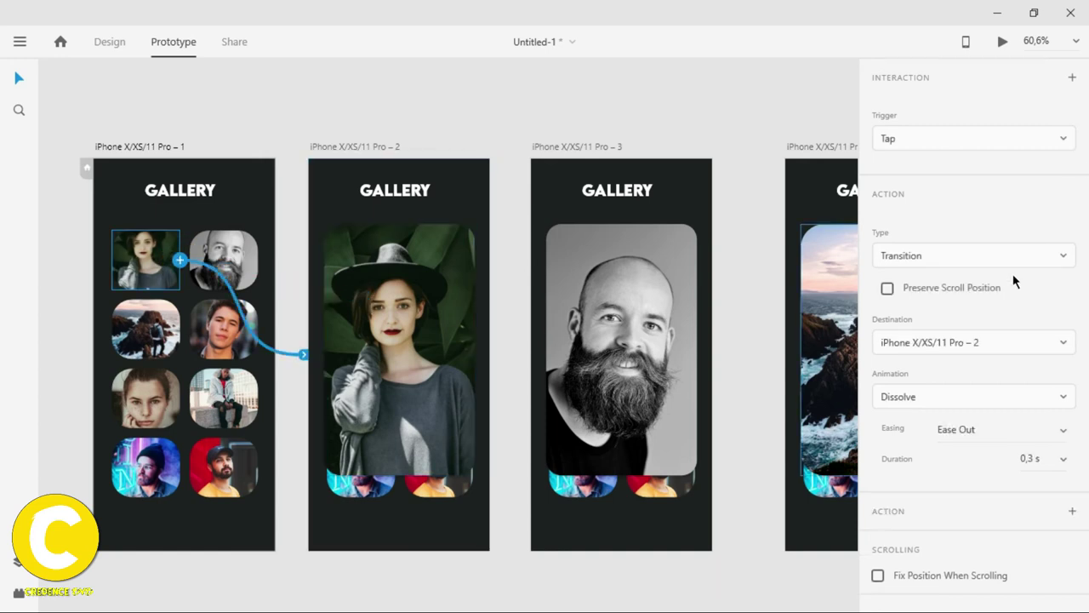
# Set the link's easing to Ease In-Out and its duration to 0.4 s.
pyautogui.click(1062, 429)
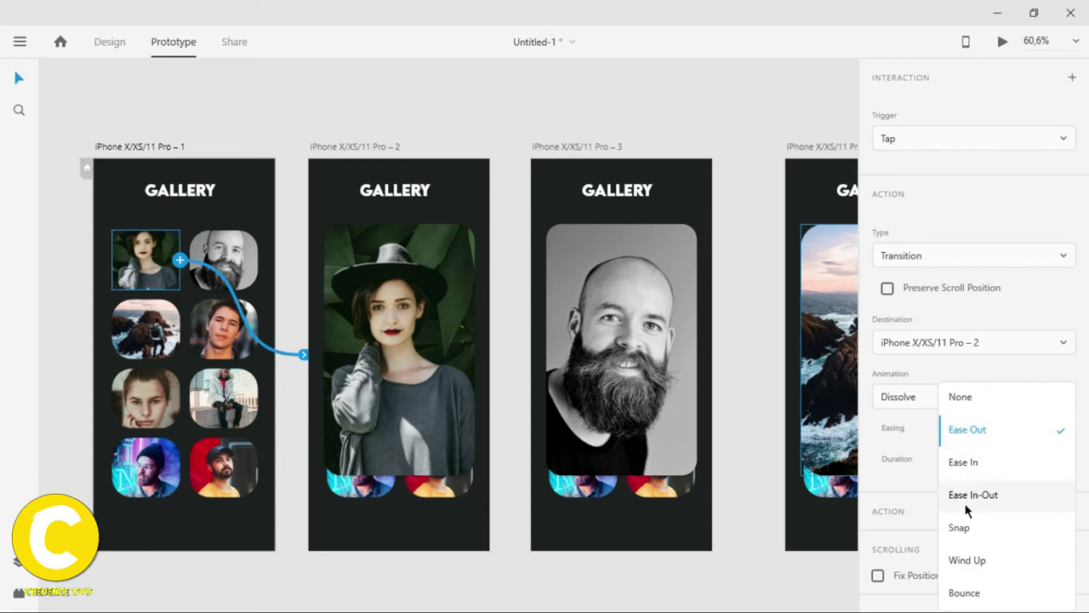
pyautogui.click(968, 495)
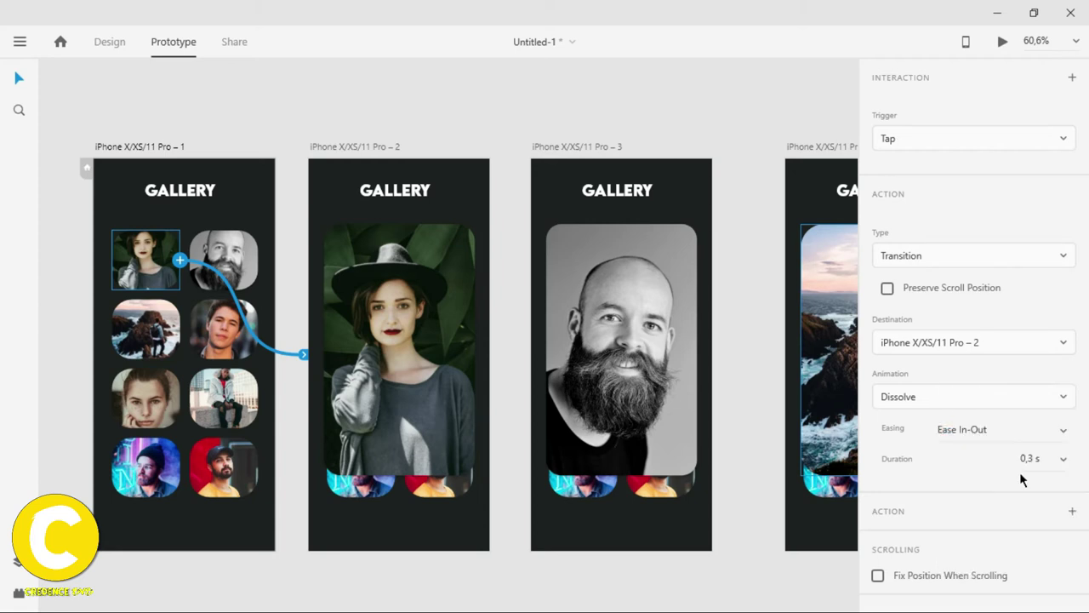
pyautogui.click(1032, 458)
# Link the bearded man's thumbnail to the third artboard and the hiker's thumbnail to the fourth artboard.
pyautogui.click(244, 286)
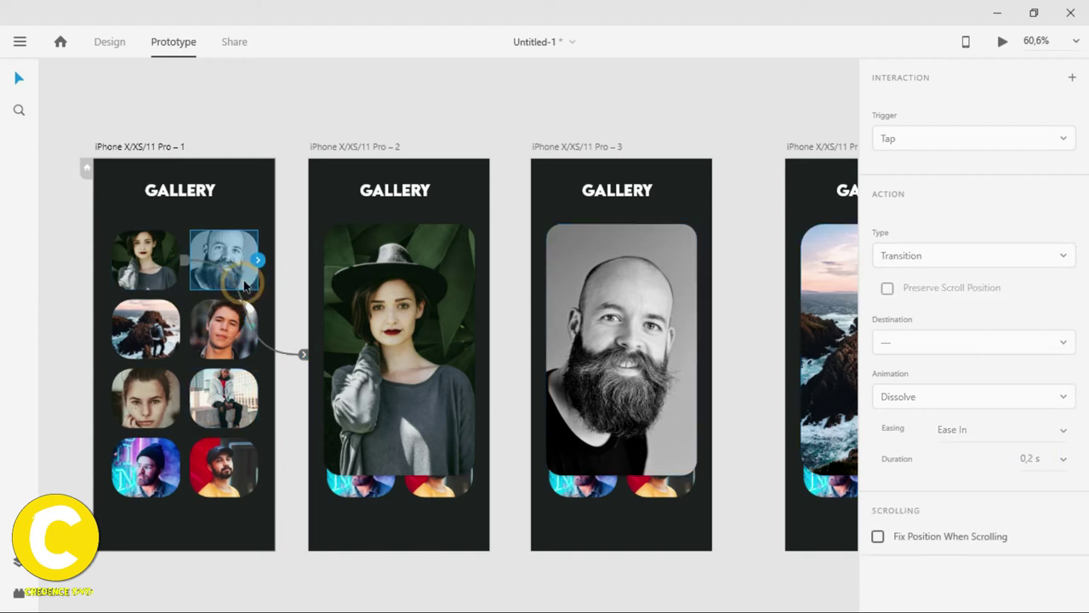
pyautogui.moveTo(258, 259); pyautogui.dragTo(668, 368)
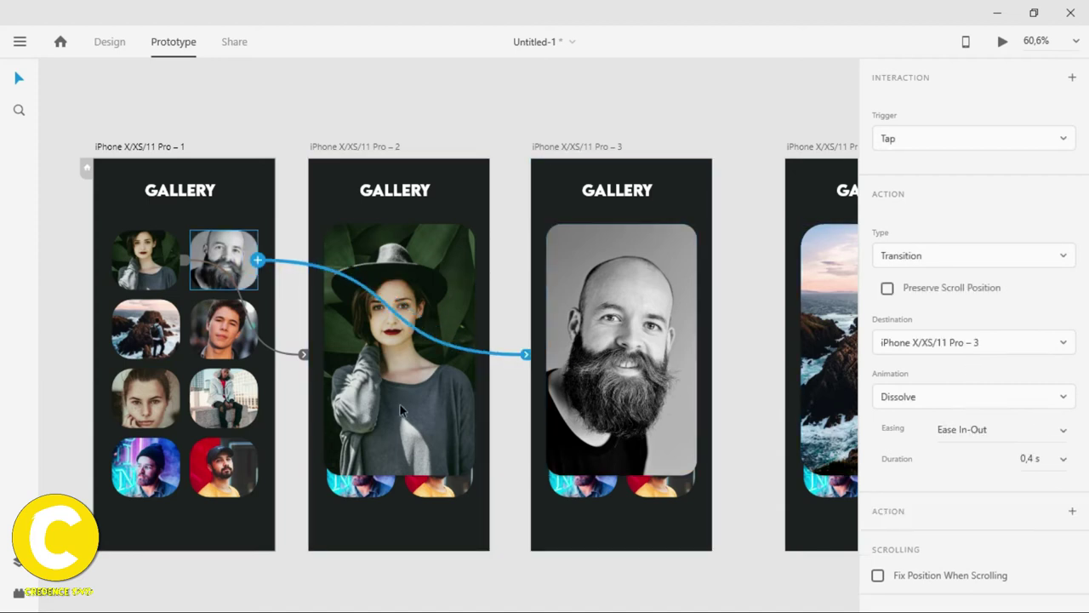
pyautogui.moveTo(123, 361); pyautogui.dragTo(842, 304)
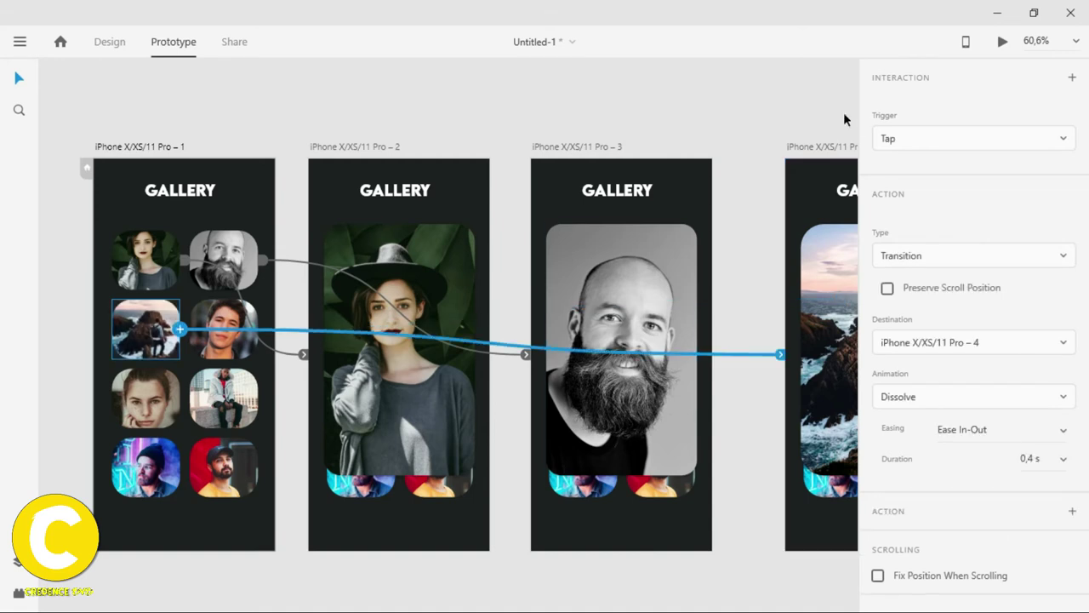
# Link the young man's thumbnail in the first artboard's grid to the fifth artboard.
pyautogui.click(844, 114)
pyautogui.hscroll(2, 844, 114)
pyautogui.click(75, 338)
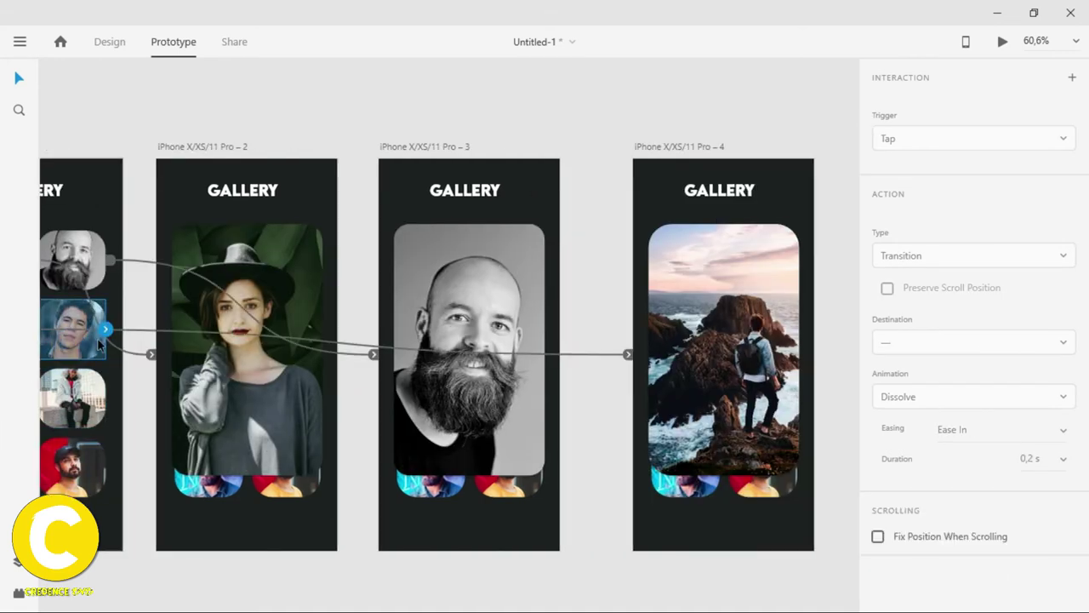
pyautogui.moveTo(106, 329); pyautogui.dragTo(680, 398)
pyautogui.click(547, 92)
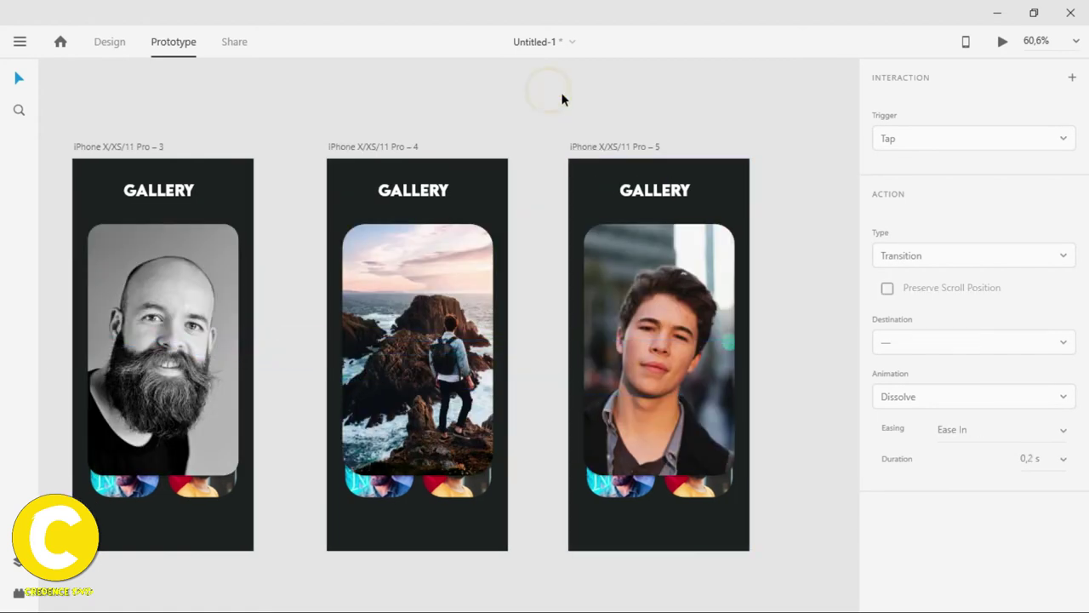
# Link the woman's enlarged photo on the second artboard to the third artboard.
pyautogui.moveTo(64, 120); pyautogui.dragTo(285, 119)
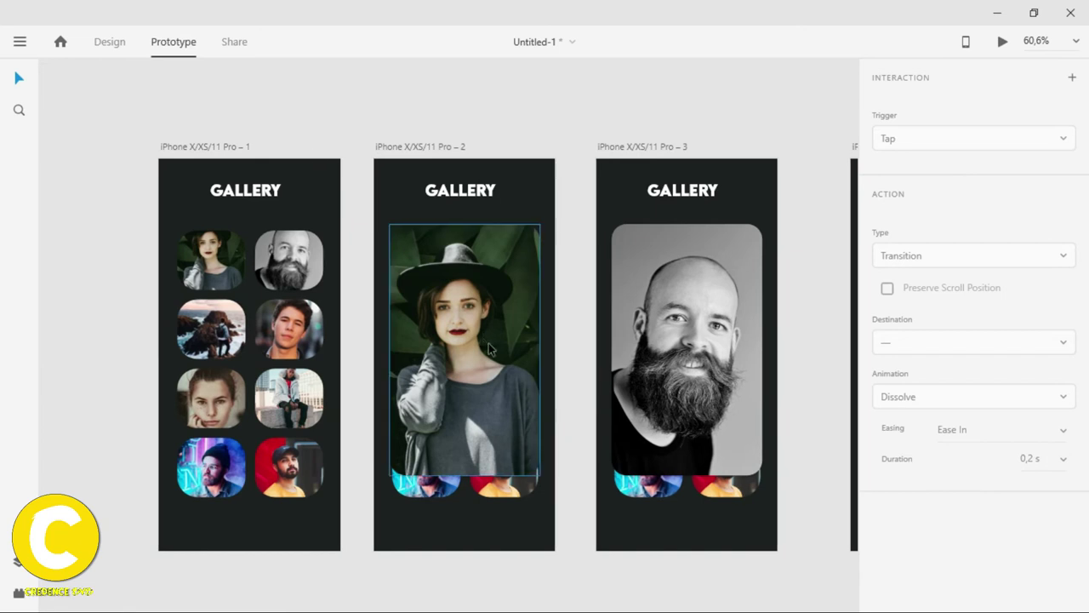
pyautogui.click(492, 342)
pyautogui.moveTo(538, 351); pyautogui.dragTo(611, 353)
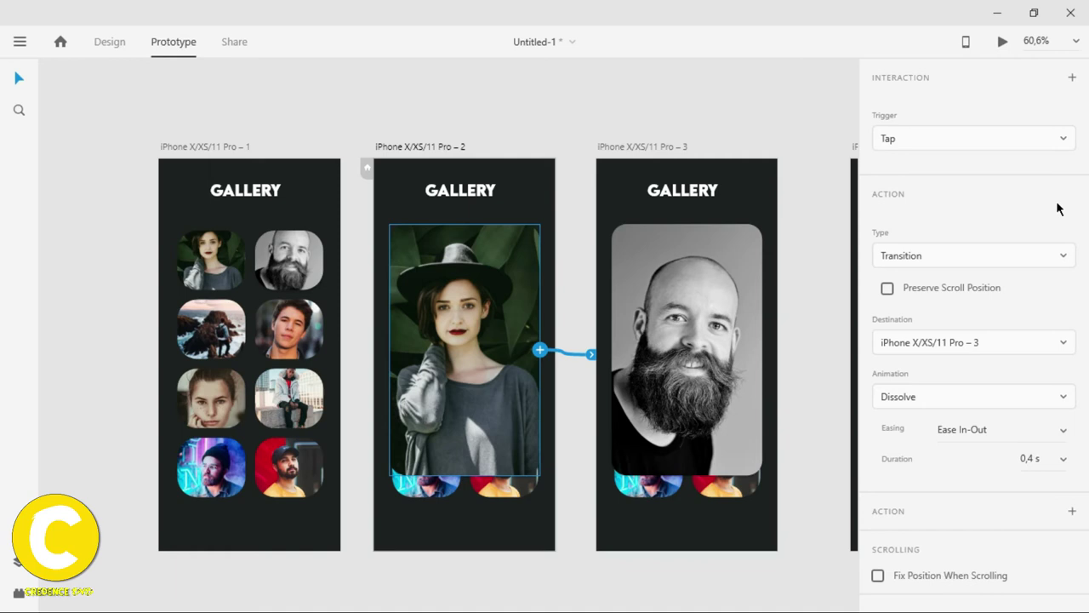
# Give the woman's photo link to the third artboard a Drag trigger with Ease In-Out easing.
pyautogui.click(975, 141)
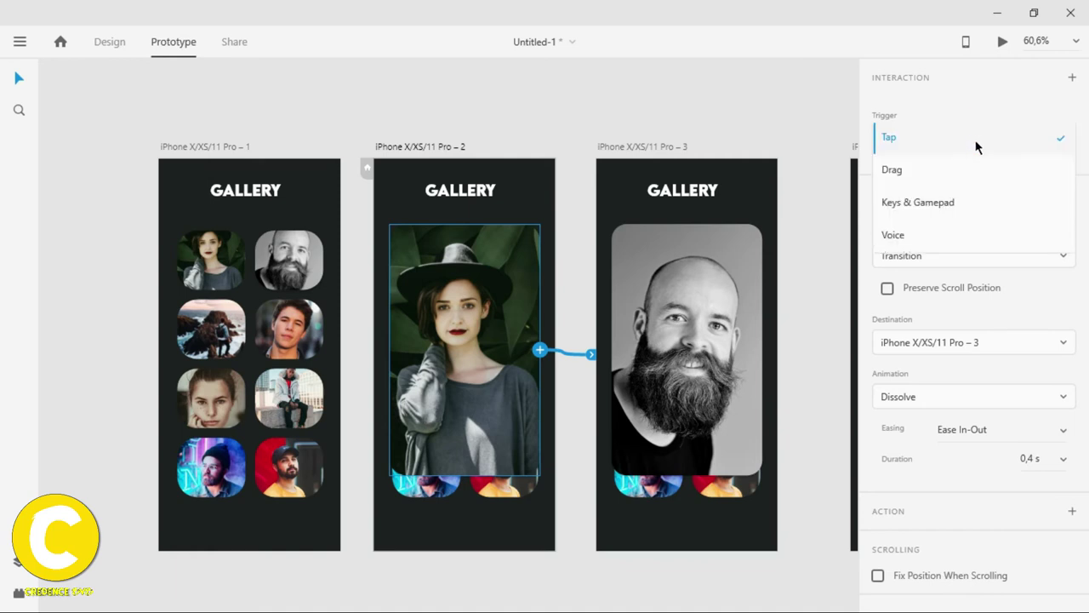
pyautogui.click(909, 171)
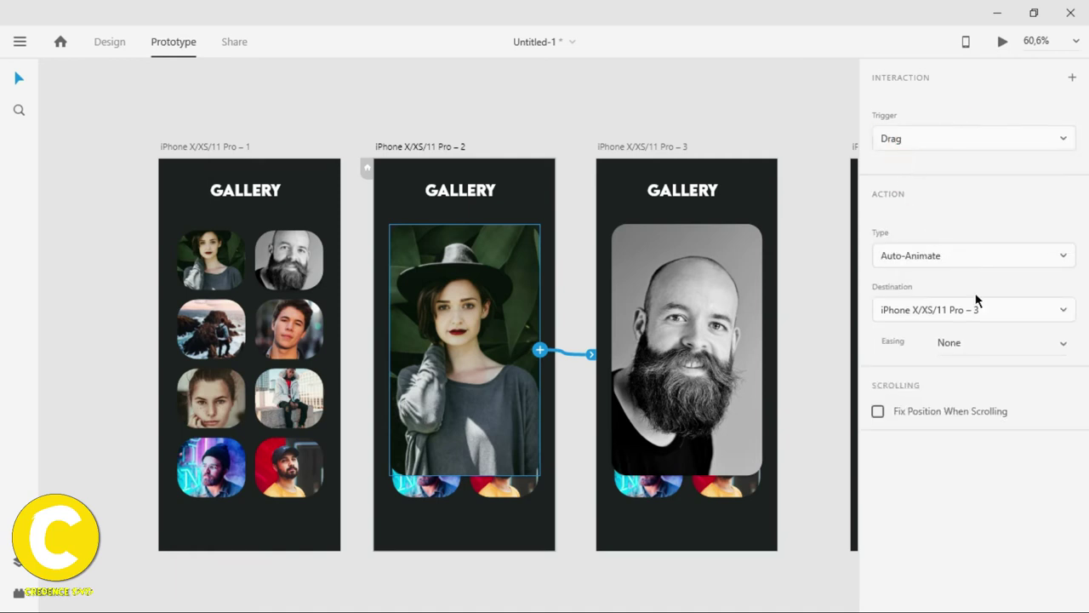
pyautogui.click(1065, 347)
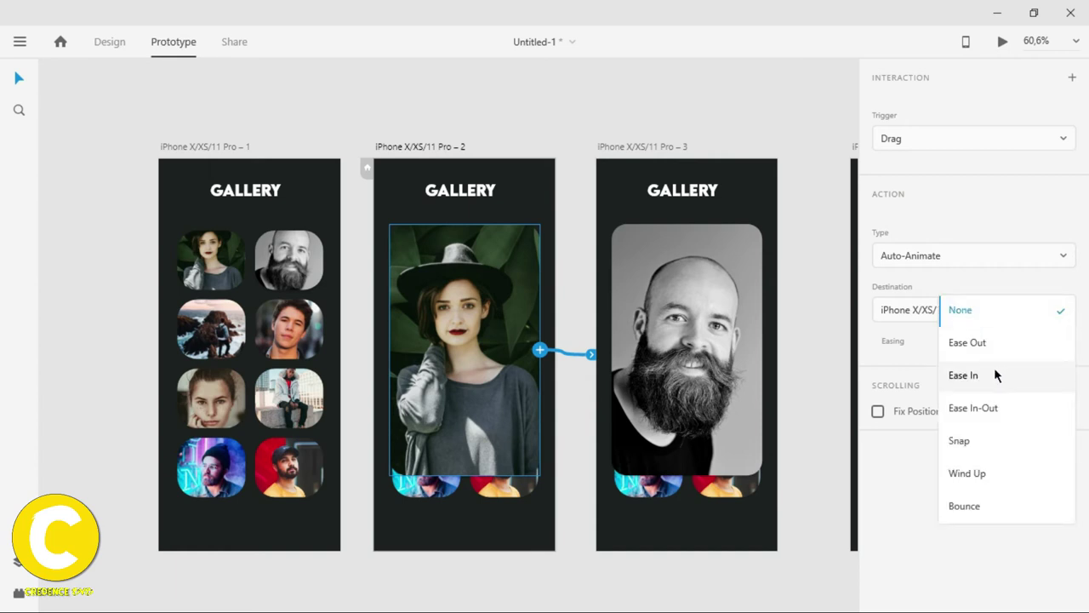
pyautogui.click(990, 406)
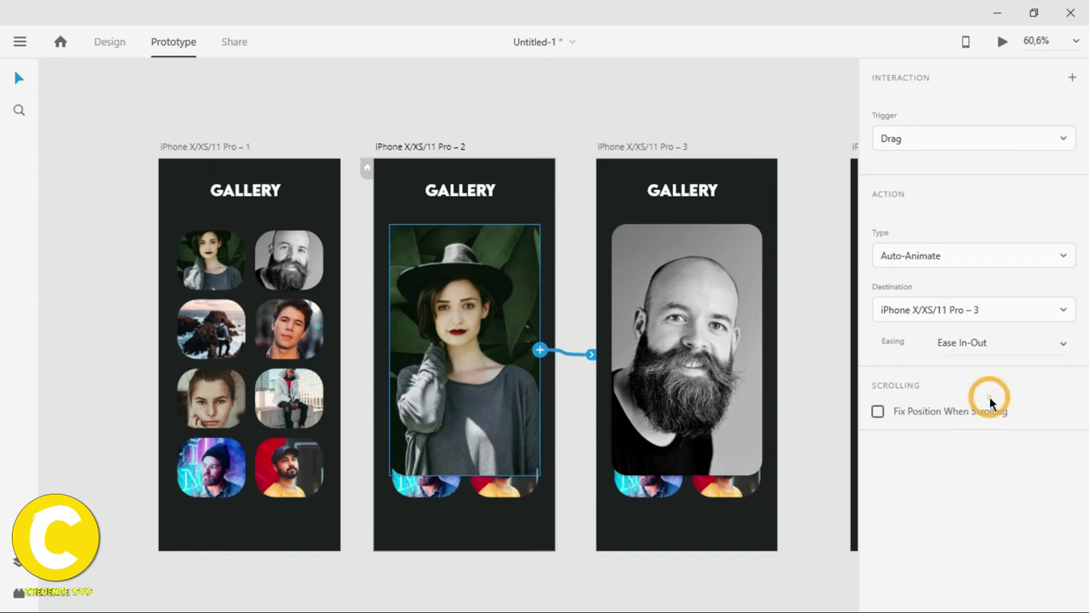
pyautogui.click(1033, 381)
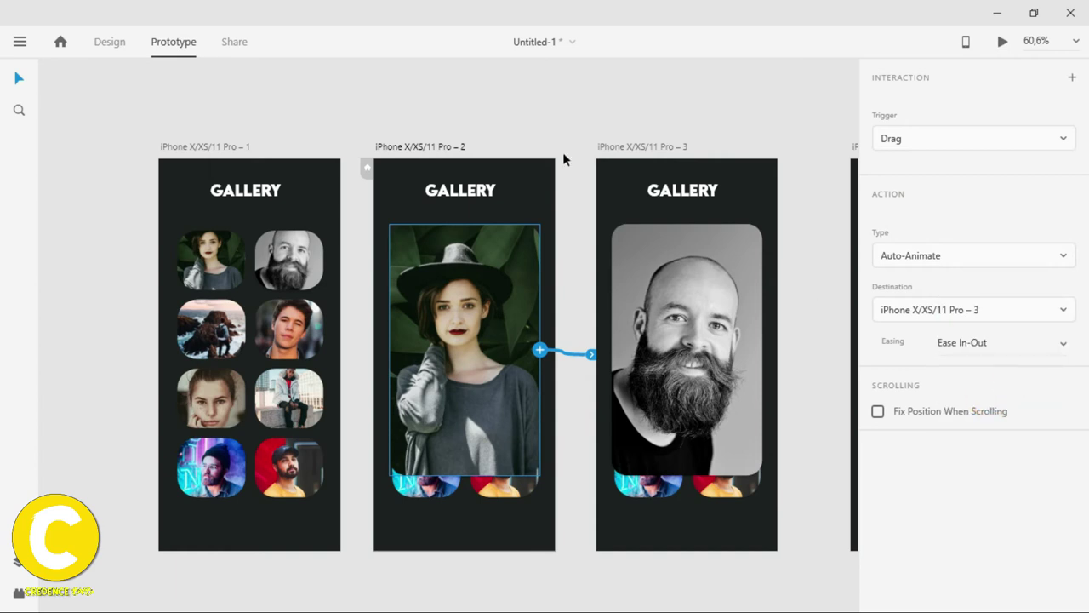
# Make the first artboard the home screen and preview opening the woman's enlarged photo from its thumbnail.
pyautogui.click(564, 119)
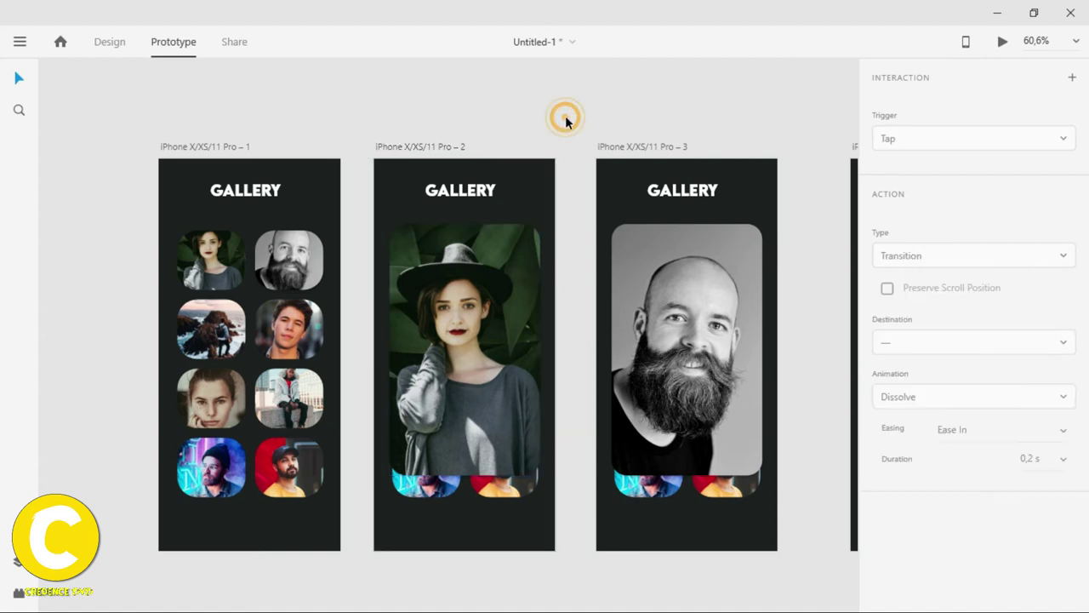
pyautogui.click(162, 145)
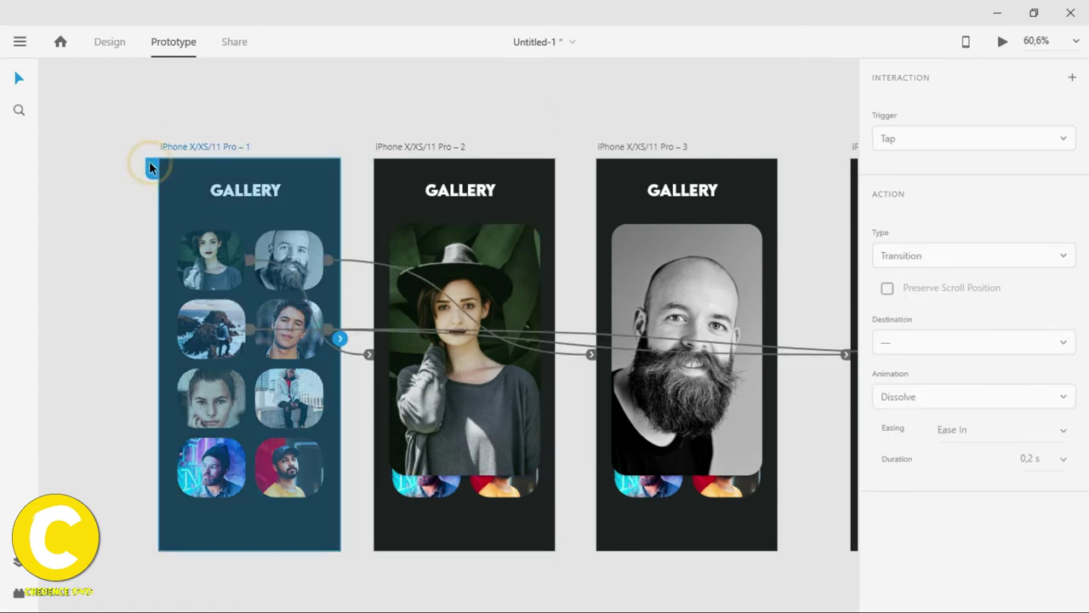
pyautogui.click(1004, 42)
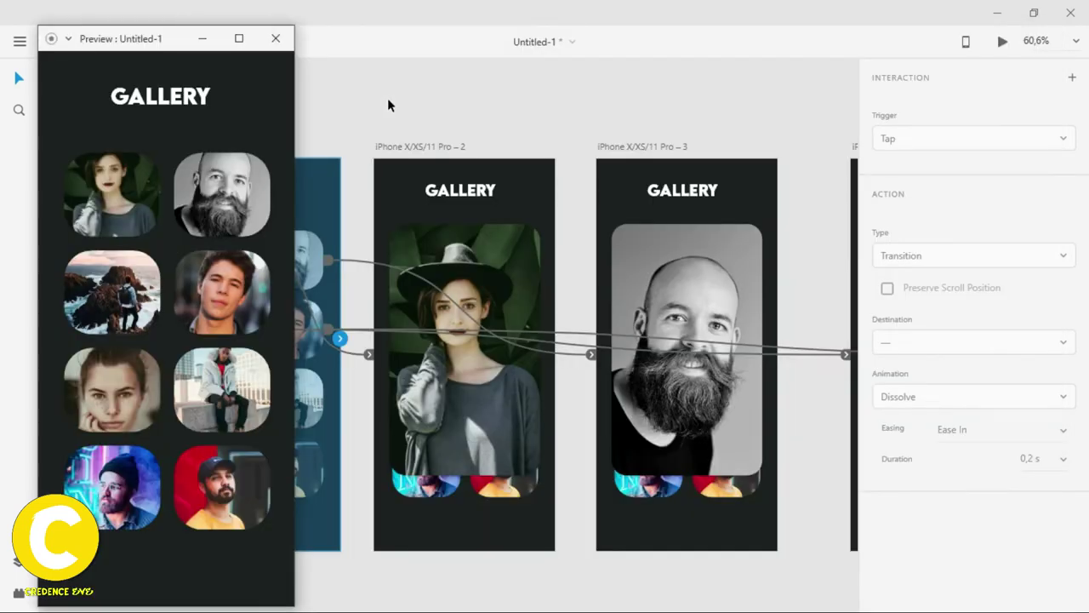
pyautogui.click(122, 193)
pyautogui.click(221, 302)
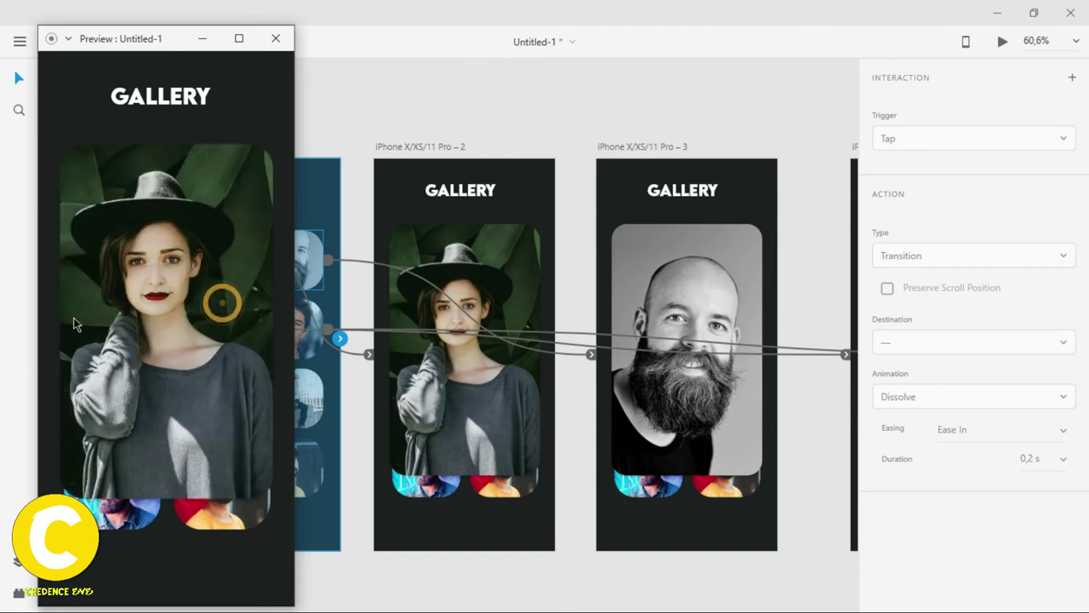
pyautogui.click(276, 38)
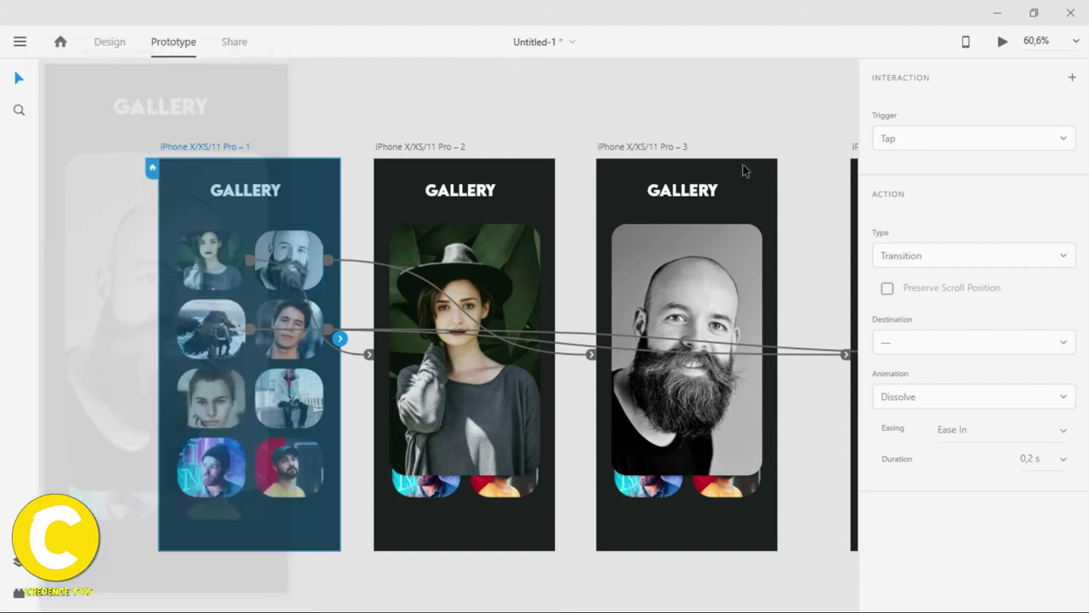
pyautogui.click(730, 140)
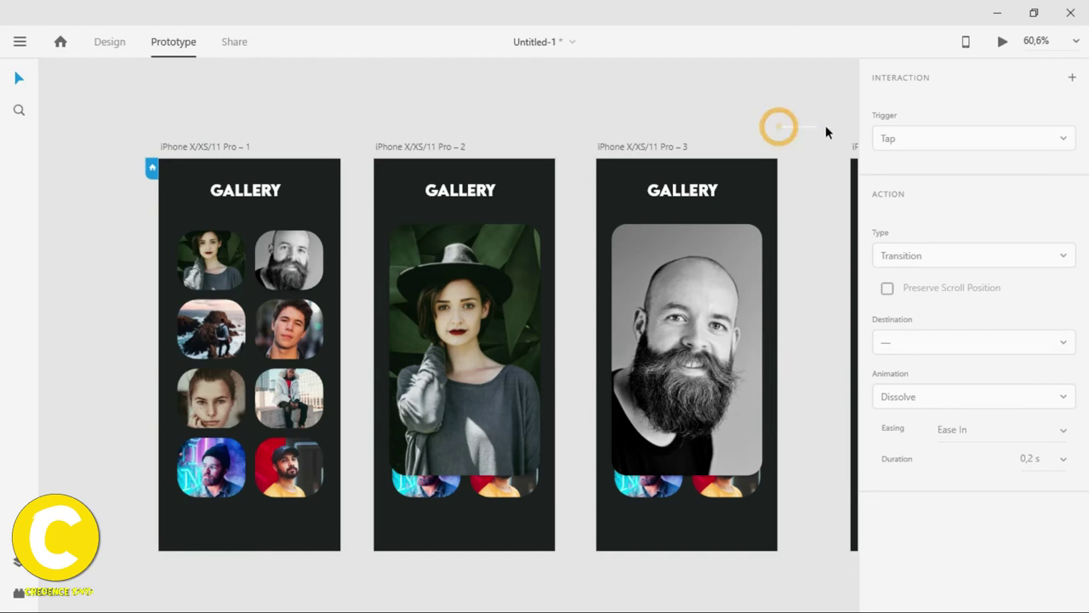
# Link the bearded man's enlarged photo on the third artboard to the fourth artboard with the Drag trigger, keeping the photo centred.
pyautogui.hscroll(3, 661, 145)
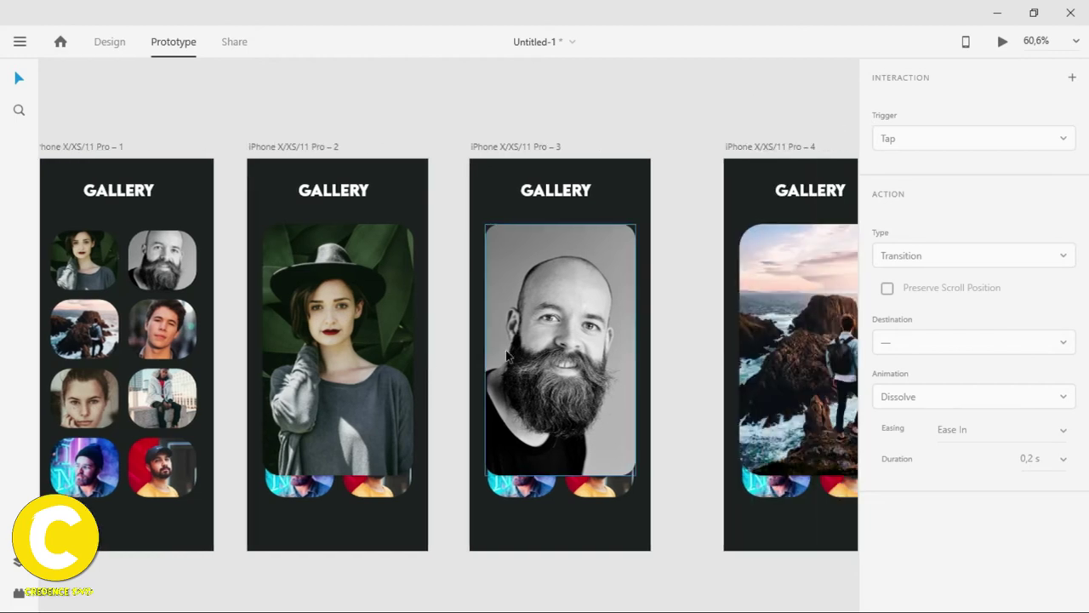
pyautogui.click(766, 103)
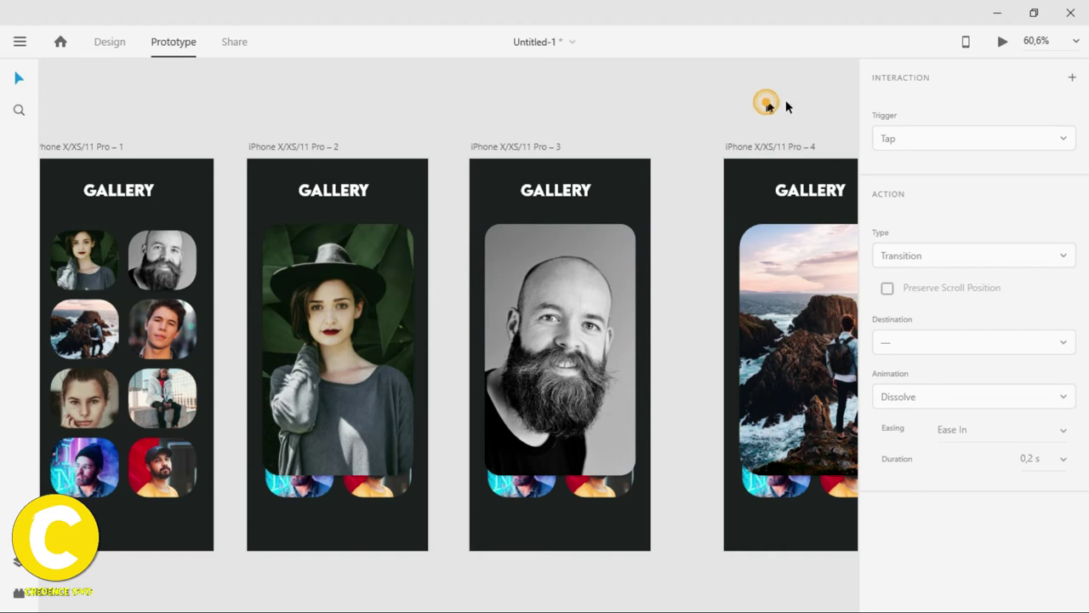
pyautogui.hscroll(1, 785, 105)
pyautogui.click(498, 323)
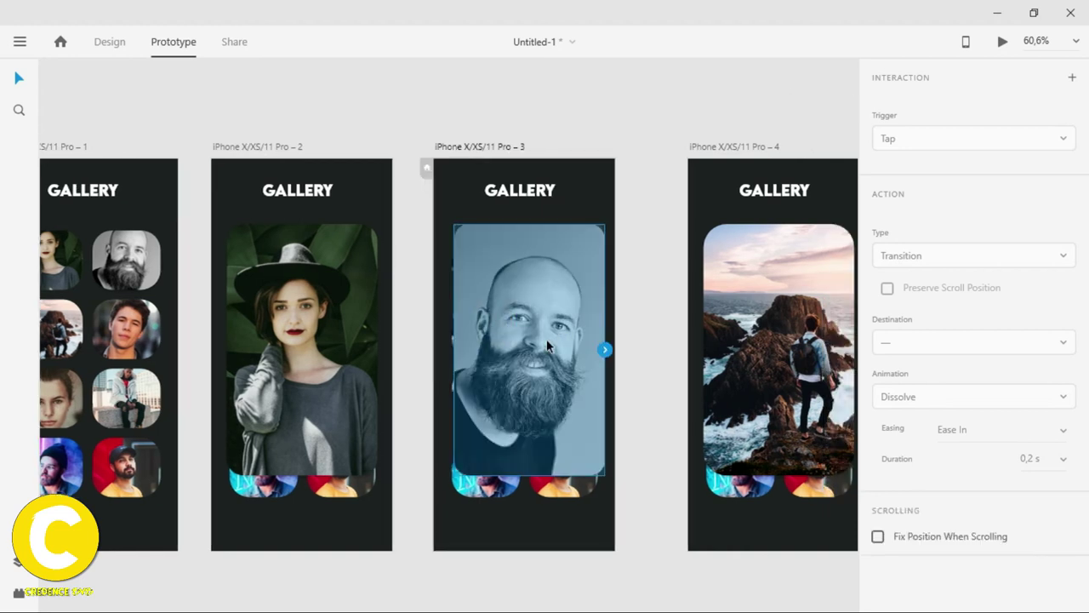
pyautogui.hotkey('shift', 'Left')
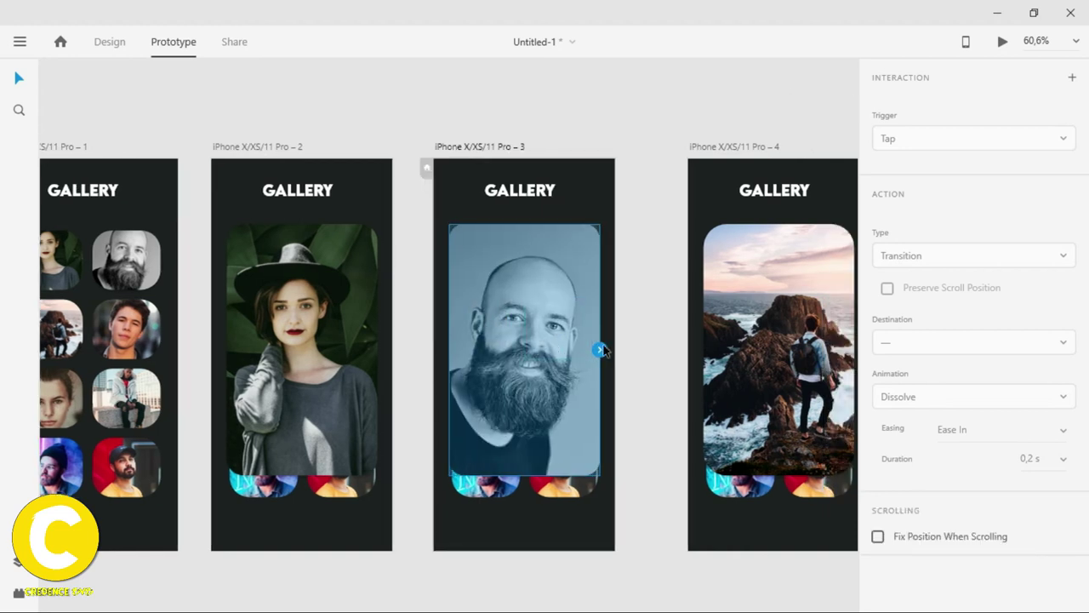
pyautogui.moveTo(601, 349); pyautogui.dragTo(715, 344)
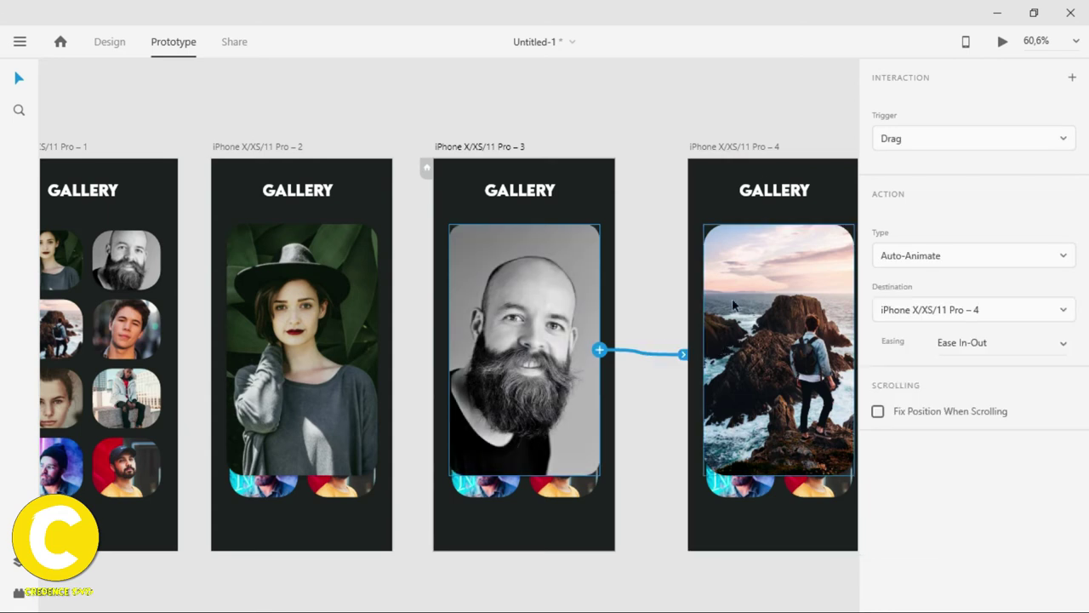
pyautogui.click(798, 104)
pyautogui.hscroll(4, 855, 103)
pyautogui.click(441, 322)
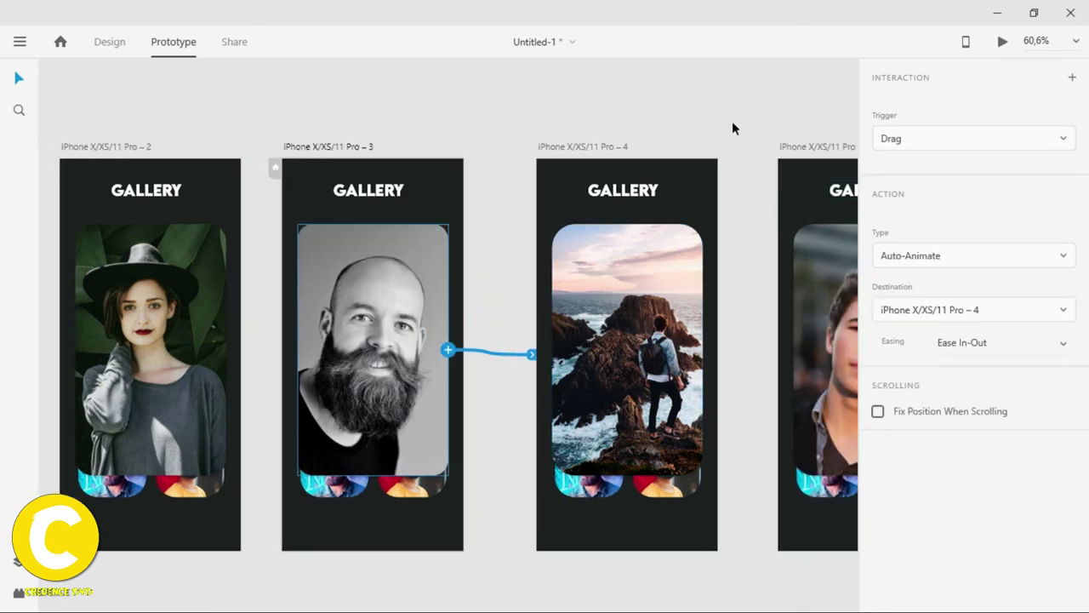
# Link the hiker's enlarged photo on the fourth artboard to the fifth artboard with the Drag trigger.
pyautogui.hscroll(4, 731, 127)
pyautogui.click(486, 328)
pyautogui.moveTo(558, 349); pyautogui.dragTo(732, 324)
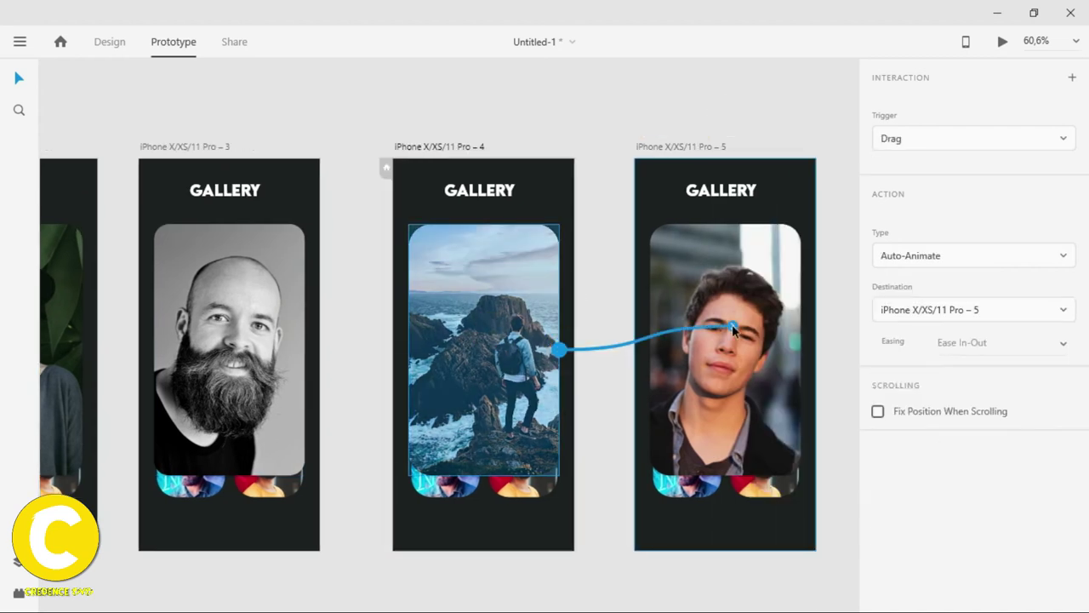
# Link the young man's enlarged photo on the fifth artboard back to the fourth artboard.
pyautogui.click(781, 377)
pyautogui.moveTo(800, 349); pyautogui.dragTo(547, 411)
pyautogui.click(354, 103)
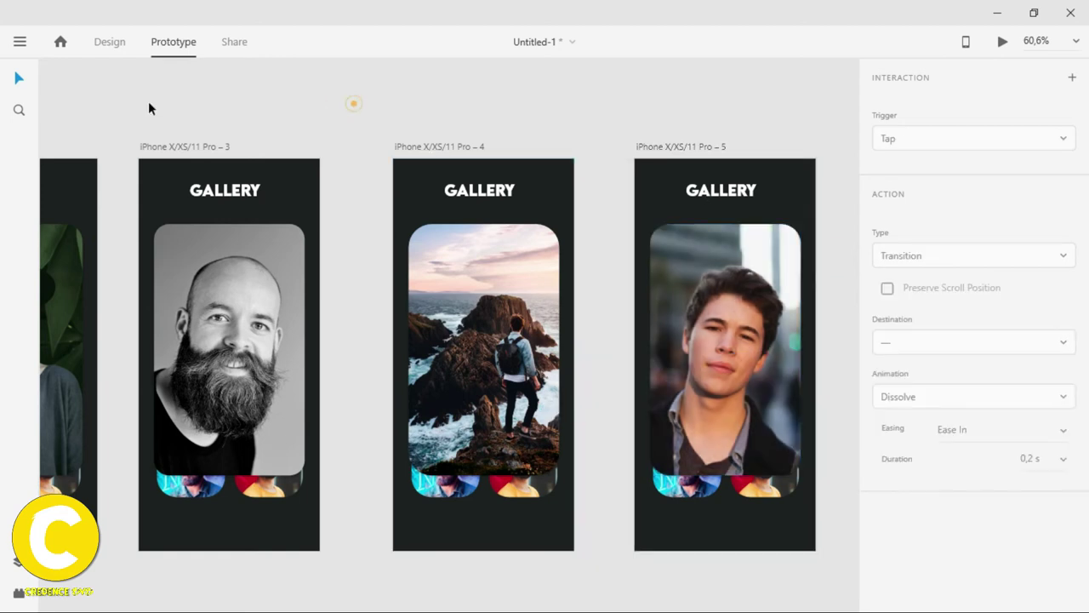
# Try to link the hiker's enlarged photo back to the third artboard, check the trigger choices, and undo the link.
pyautogui.click(687, 393)
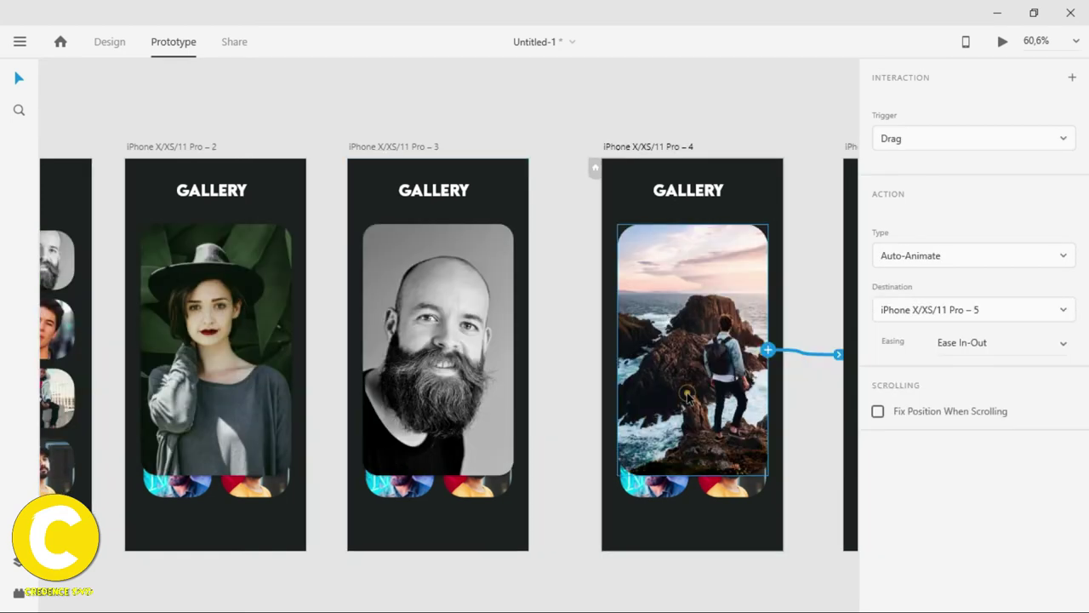
pyautogui.moveTo(768, 350); pyautogui.dragTo(494, 360)
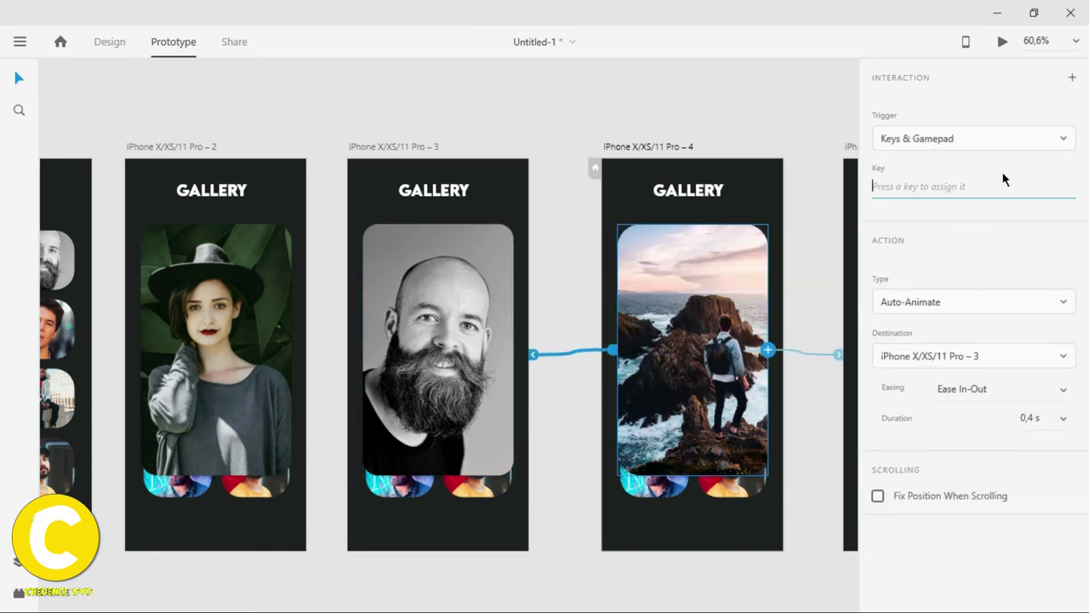
pyautogui.click(1009, 143)
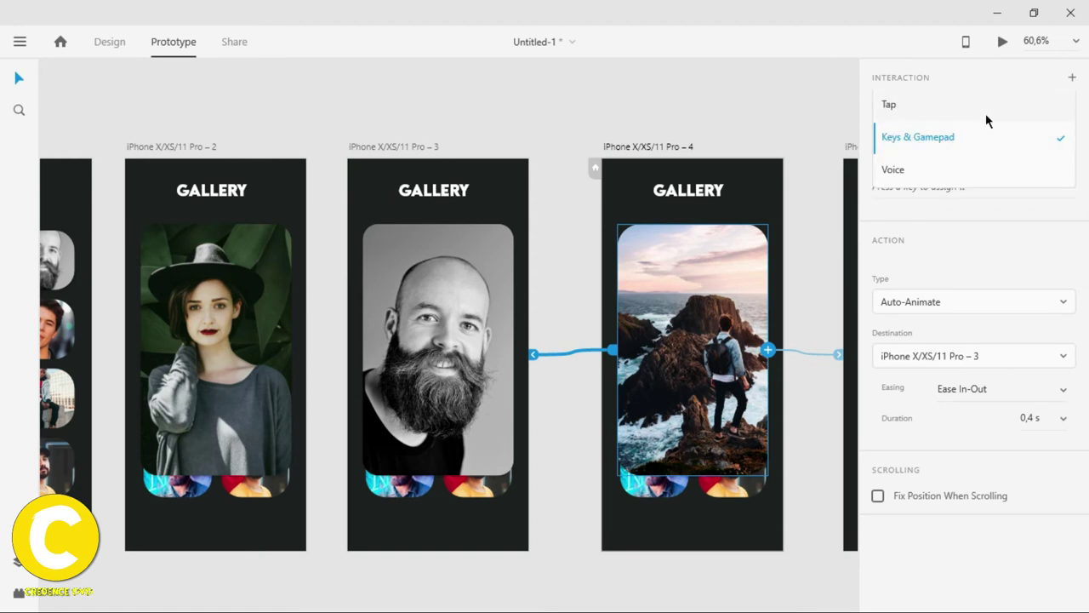
pyautogui.click(686, 116)
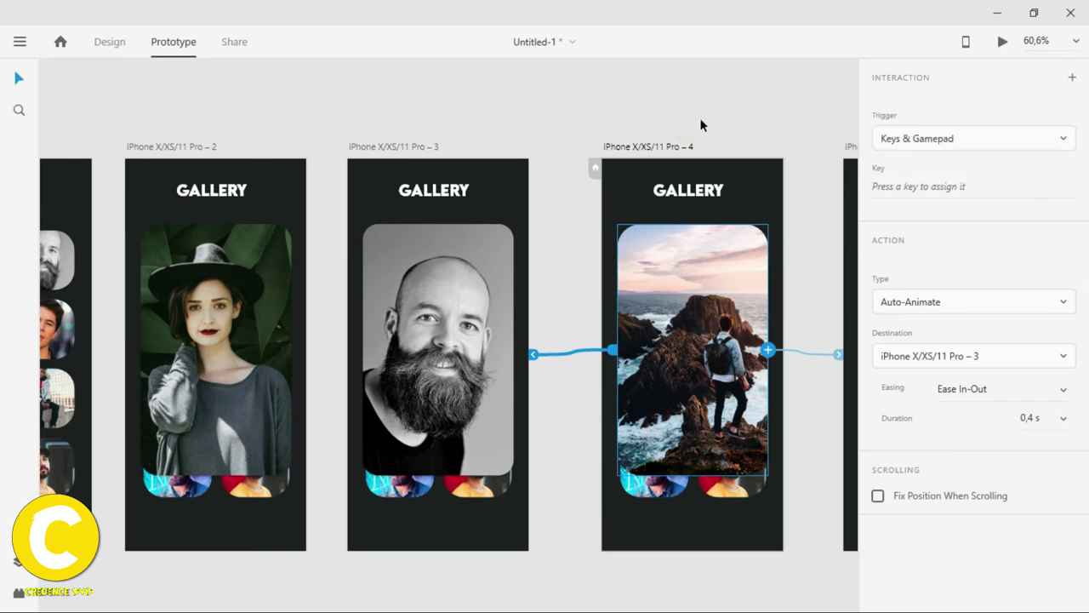
pyautogui.hotkey('ctrl', 'z')
pyautogui.click(799, 105)
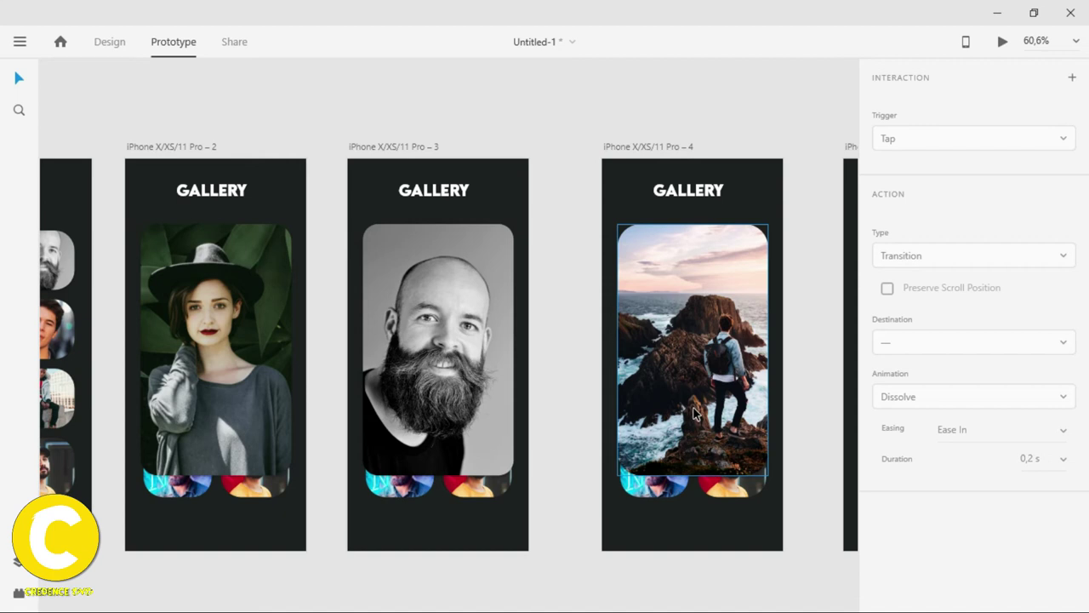
# Link the woman's enlarged photo on the second artboard back to the first artboard with a Tap trigger.
pyautogui.hscroll(-3, 181, 502)
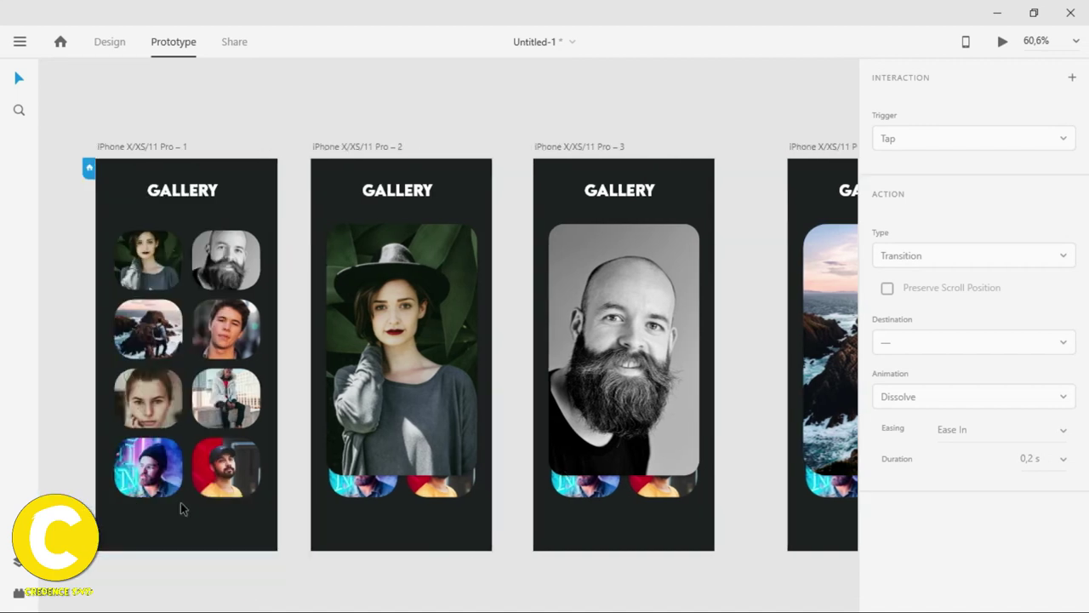
pyautogui.click(380, 378)
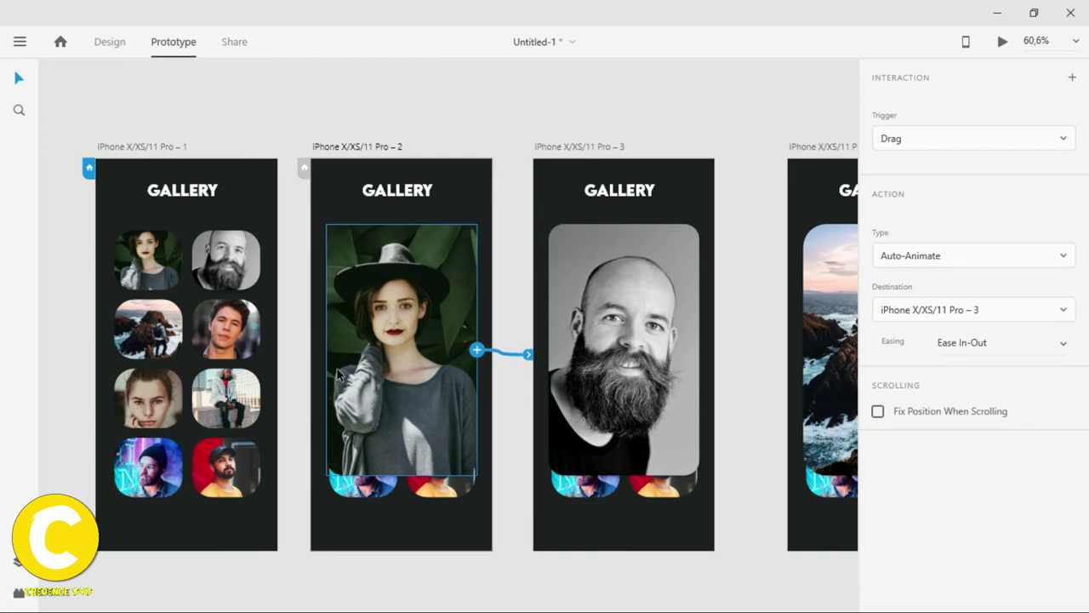
pyautogui.moveTo(477, 350); pyautogui.dragTo(256, 360)
pyautogui.click(987, 141)
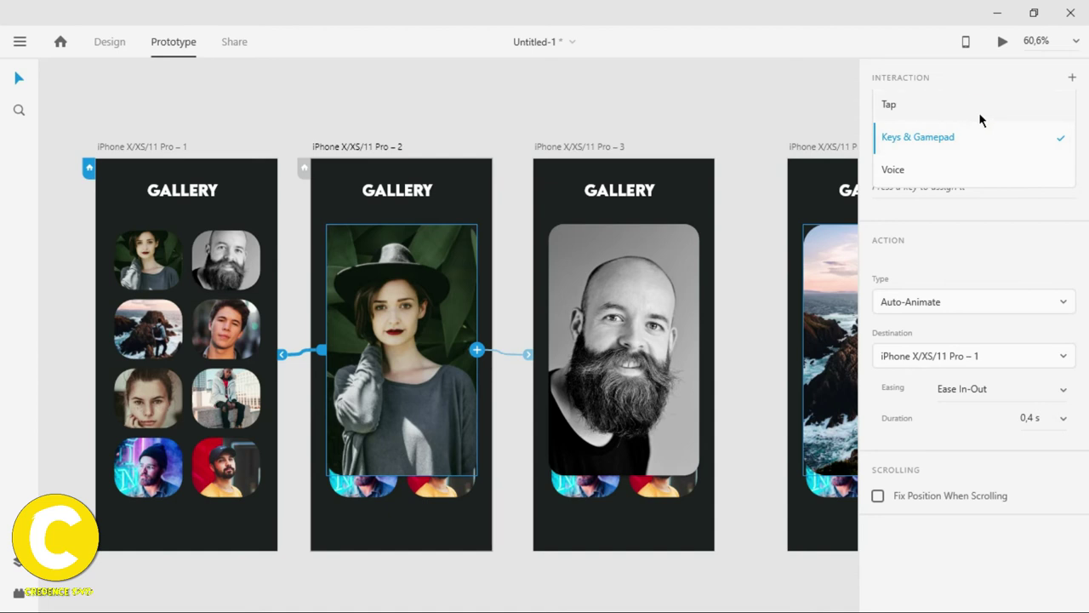
pyautogui.click(981, 117)
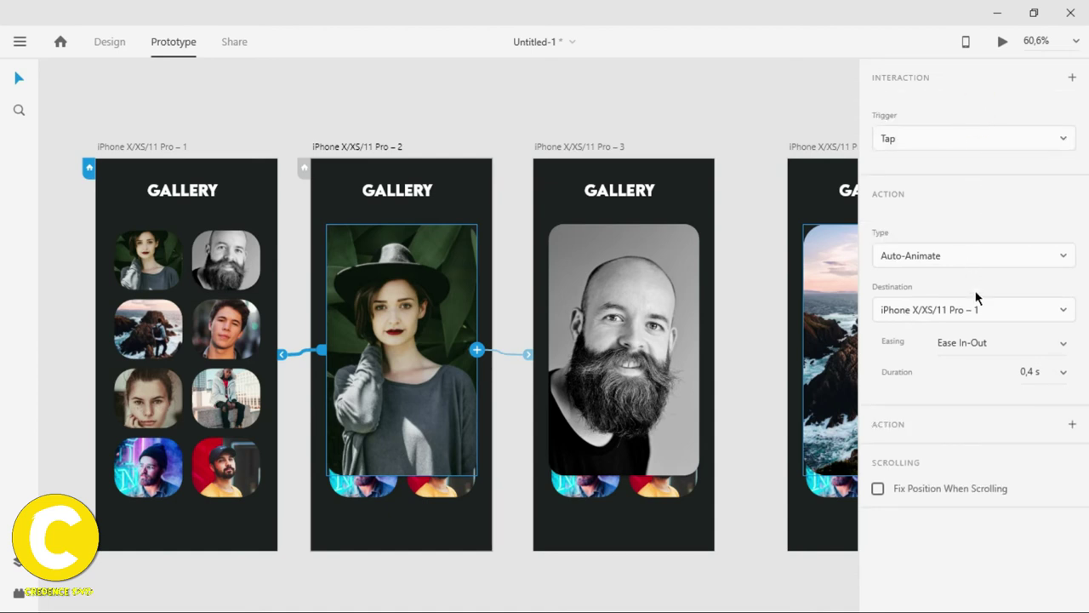
# Preview the prototype from the second artboard, swiping through the enlarged photos up to the young man's.
pyautogui.click(1002, 42)
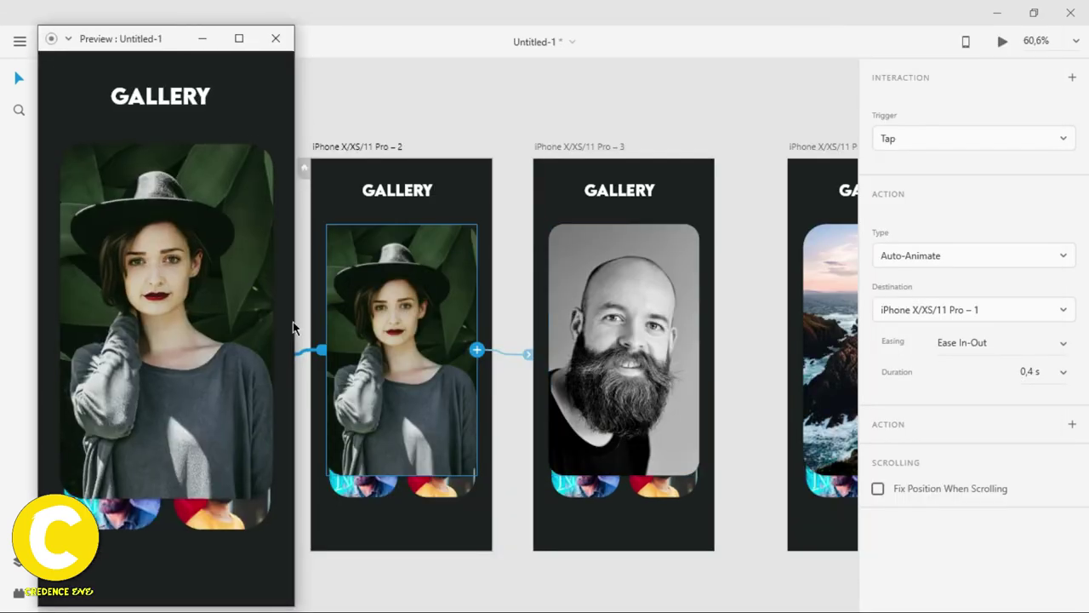
pyautogui.click(220, 344)
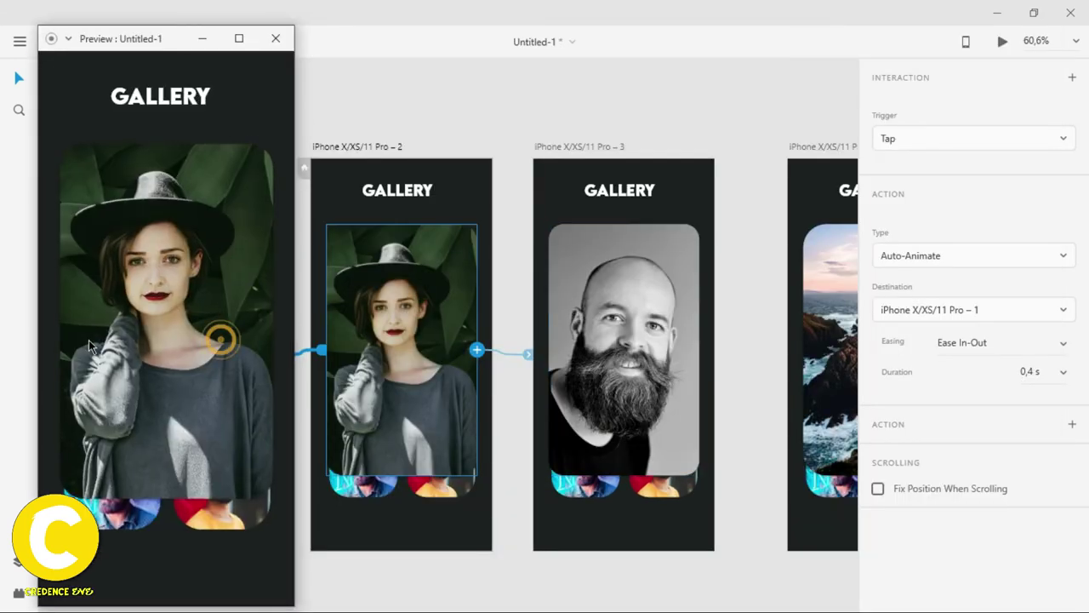
pyautogui.click(129, 351)
pyautogui.click(136, 354)
pyautogui.click(146, 360)
pyautogui.click(146, 359)
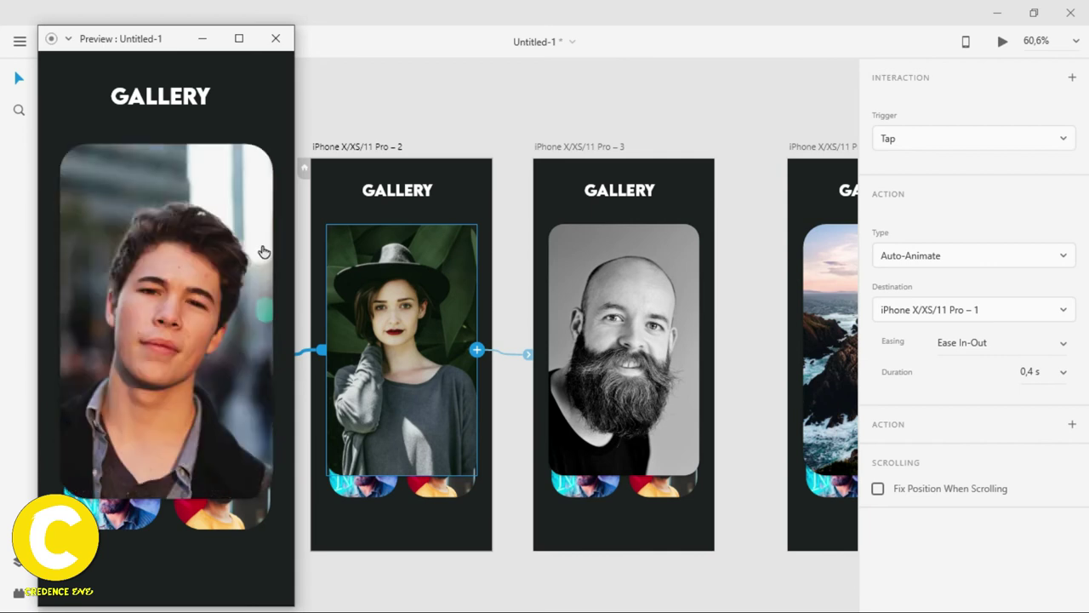
pyautogui.click(275, 40)
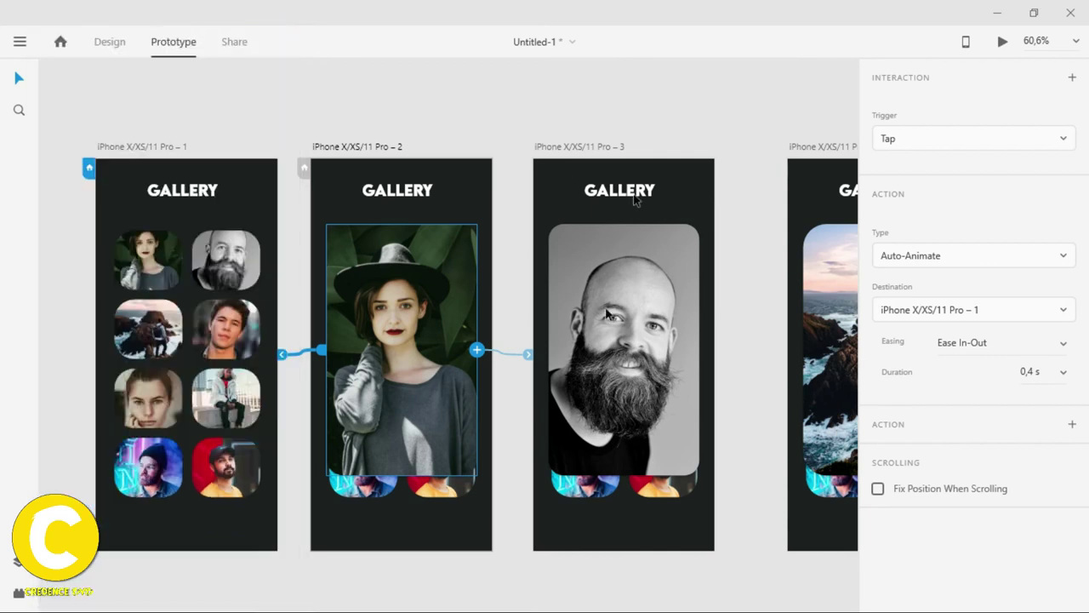
# Set the easing of the woman's photo Drag link from the second to the third artboard to Ease In.
pyautogui.click(440, 340)
pyautogui.click(430, 310)
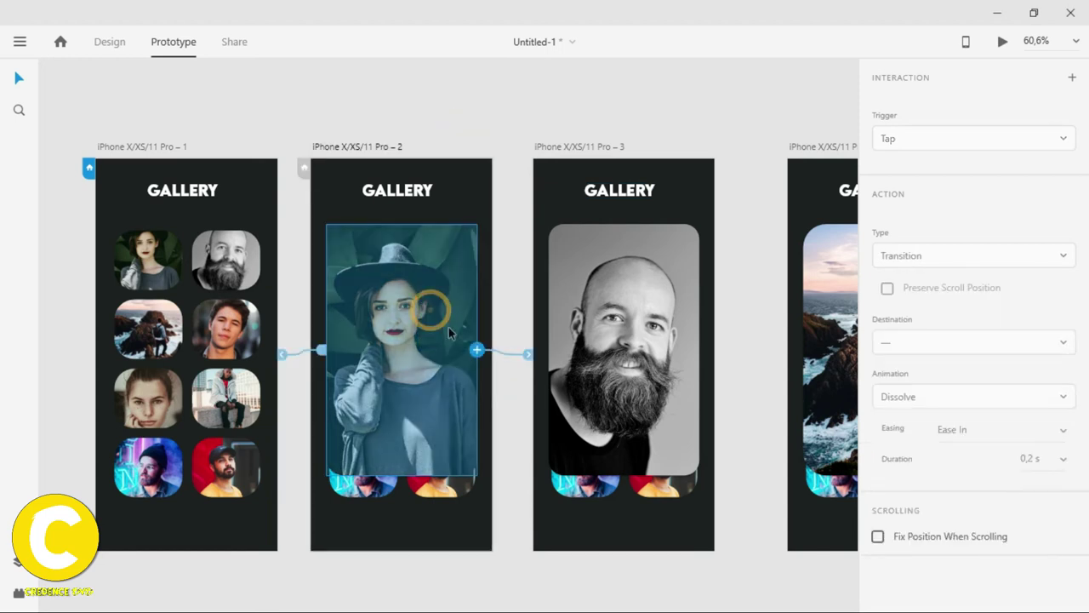
pyautogui.click(499, 352)
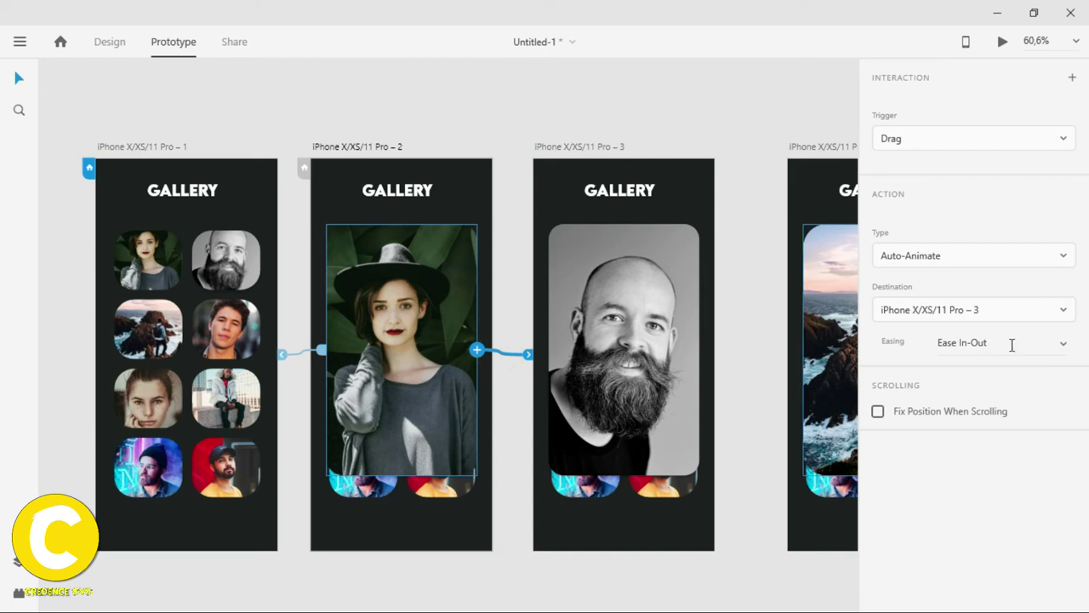
pyautogui.click(1067, 343)
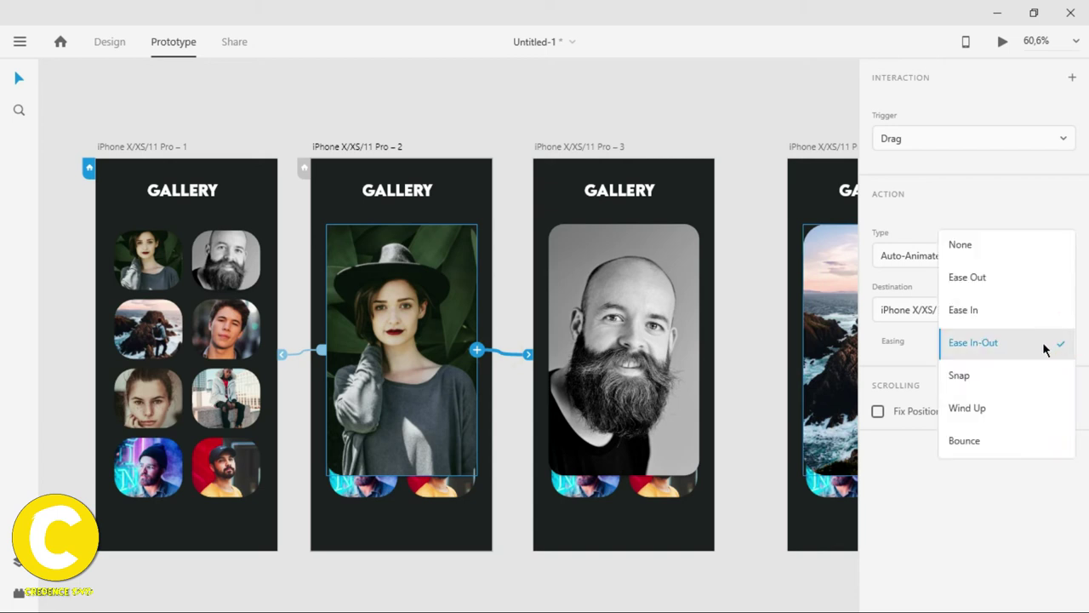
pyautogui.click(962, 204)
pyautogui.click(960, 255)
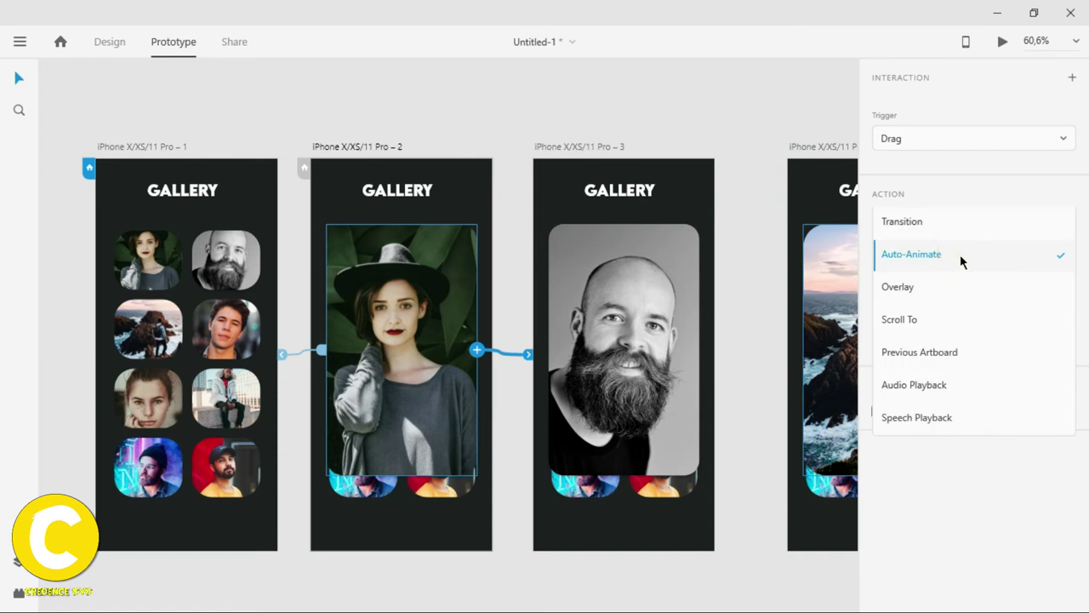
pyautogui.click(961, 224)
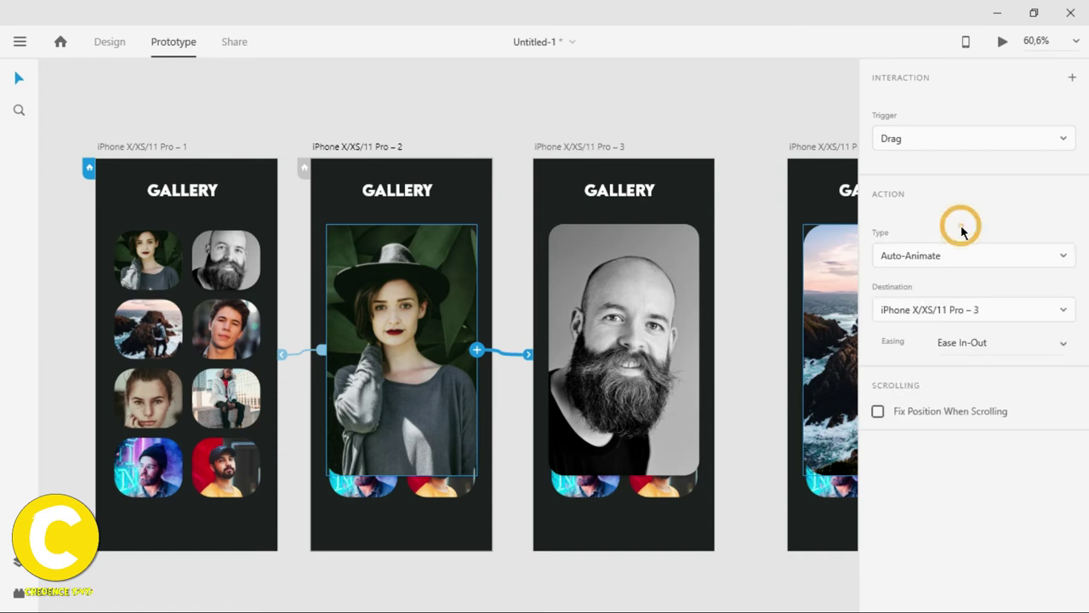
pyautogui.click(973, 252)
pyautogui.click(975, 255)
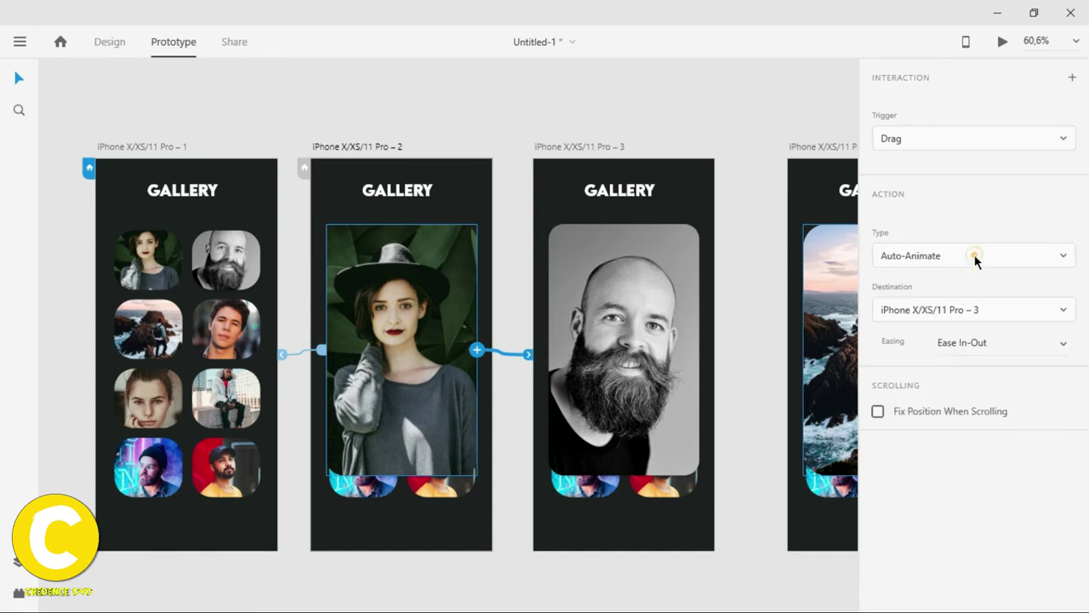
pyautogui.click(1065, 343)
pyautogui.click(1000, 311)
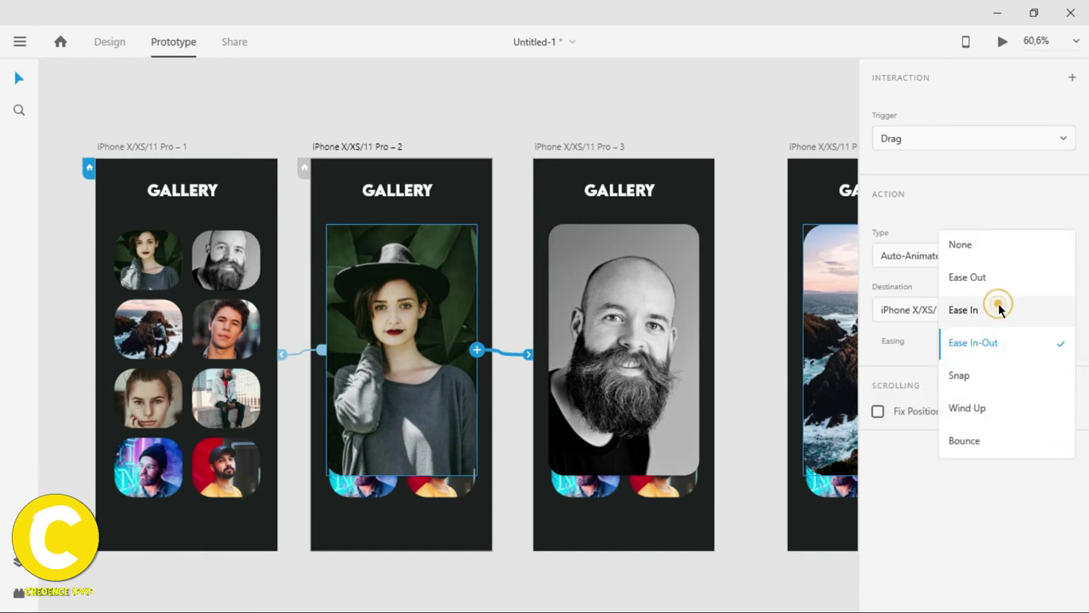
# Set the easing of the Drag links on the bearded man's and the hiker's enlarged photos to Ease In.
pyautogui.click(619, 316)
pyautogui.click(1021, 341)
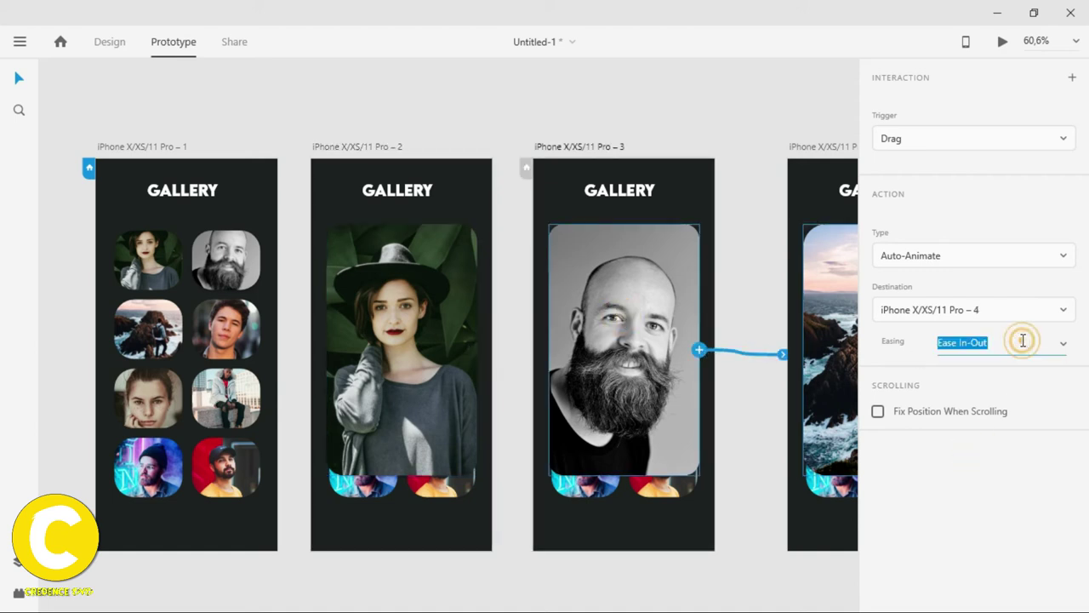
pyautogui.click(1059, 345)
pyautogui.click(934, 309)
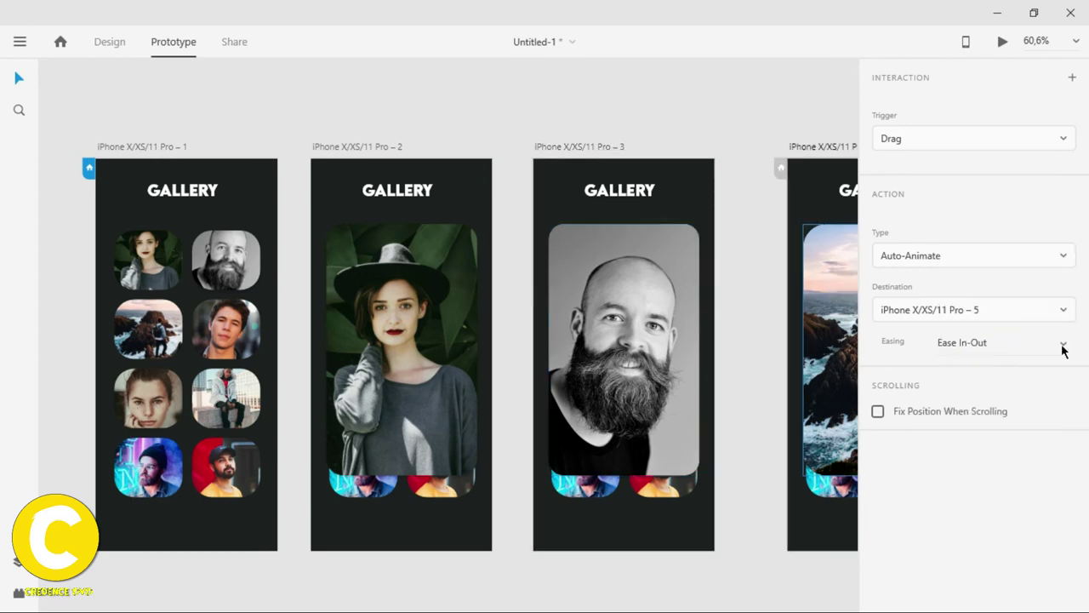
pyautogui.click(1062, 350)
pyautogui.click(997, 313)
# Preview the prototype from the fourth artboard, swiping between the hiker's and the young man's enlarged photos, and close the preview.
pyautogui.click(1003, 44)
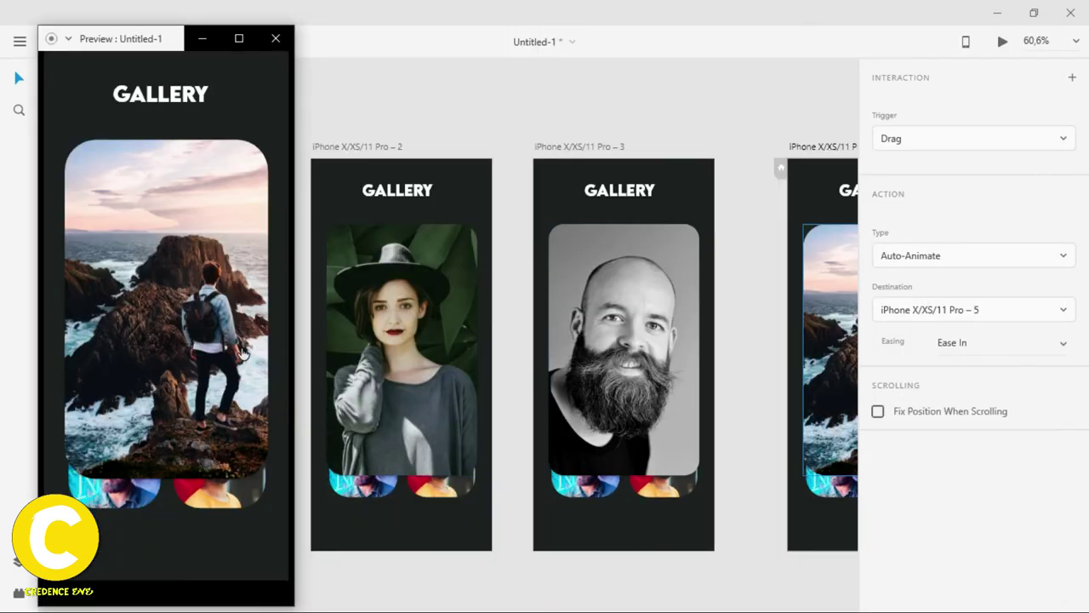
pyautogui.moveTo(149, 340); pyautogui.dragTo(99, 337)
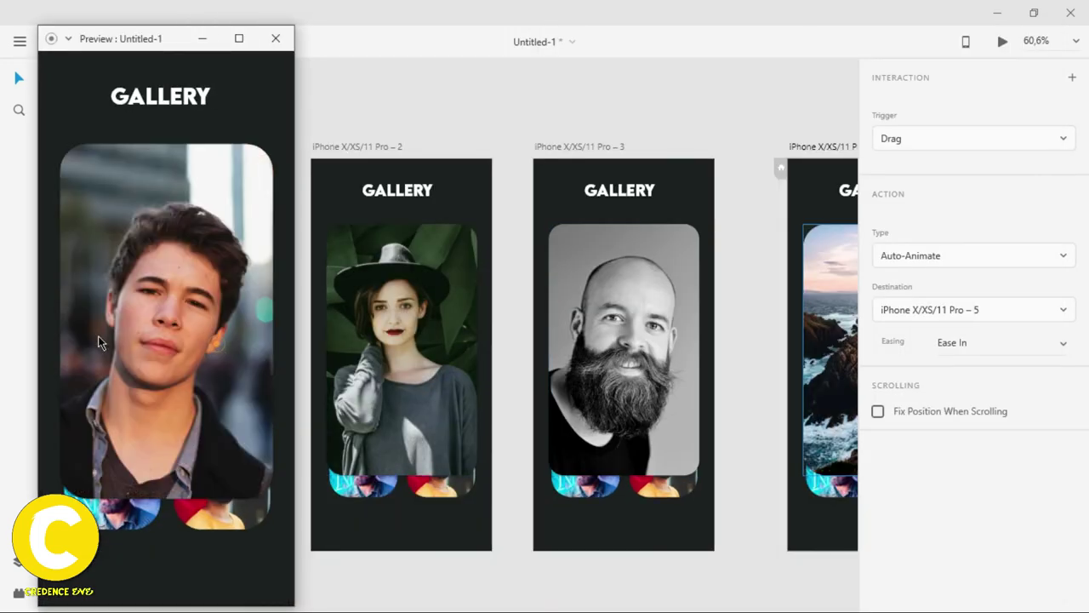
pyautogui.moveTo(225, 349); pyautogui.dragTo(149, 349)
pyautogui.moveTo(172, 355); pyautogui.dragTo(227, 358)
pyautogui.moveTo(222, 342); pyautogui.dragTo(143, 325)
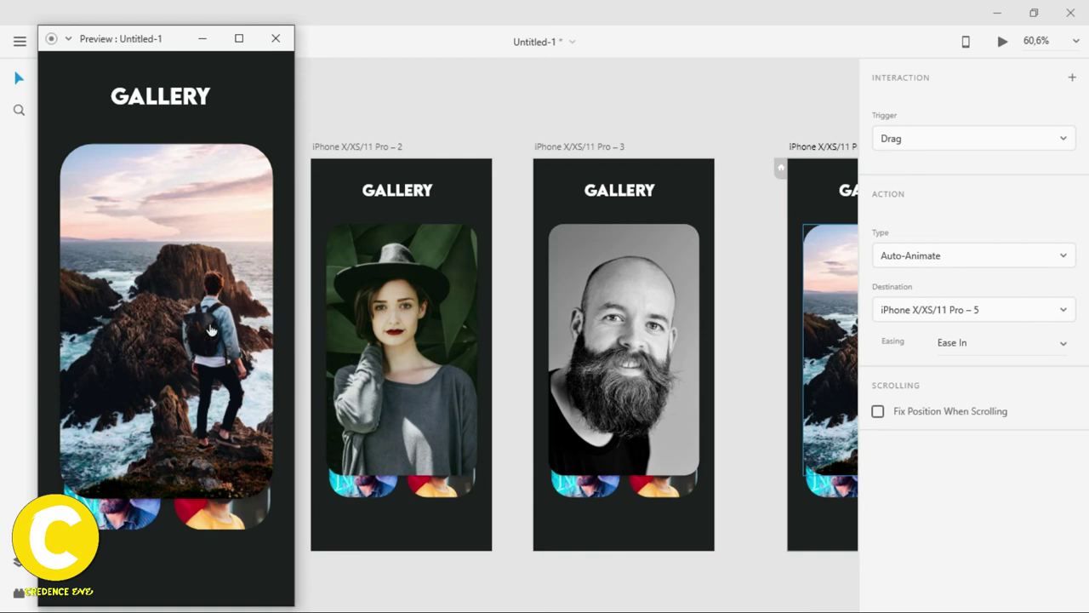
pyautogui.moveTo(211, 323); pyautogui.dragTo(141, 338)
pyautogui.moveTo(214, 335); pyautogui.dragTo(162, 336)
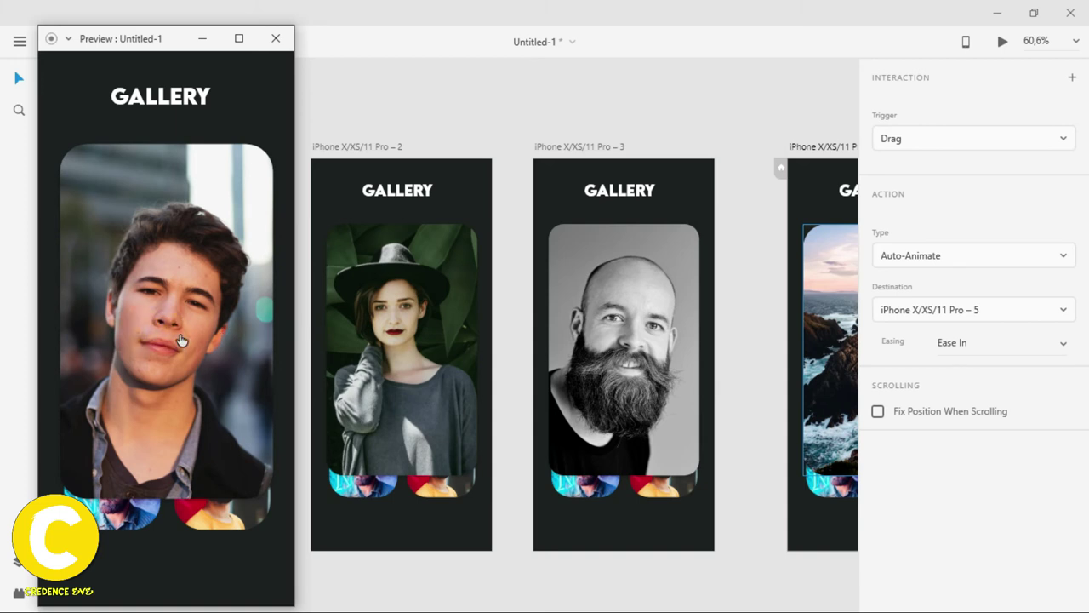
pyautogui.click(276, 38)
# In Design mode, set the opacity of the hiker's enlarged photo on the fourth artboard to 0%.
pyautogui.click(804, 118)
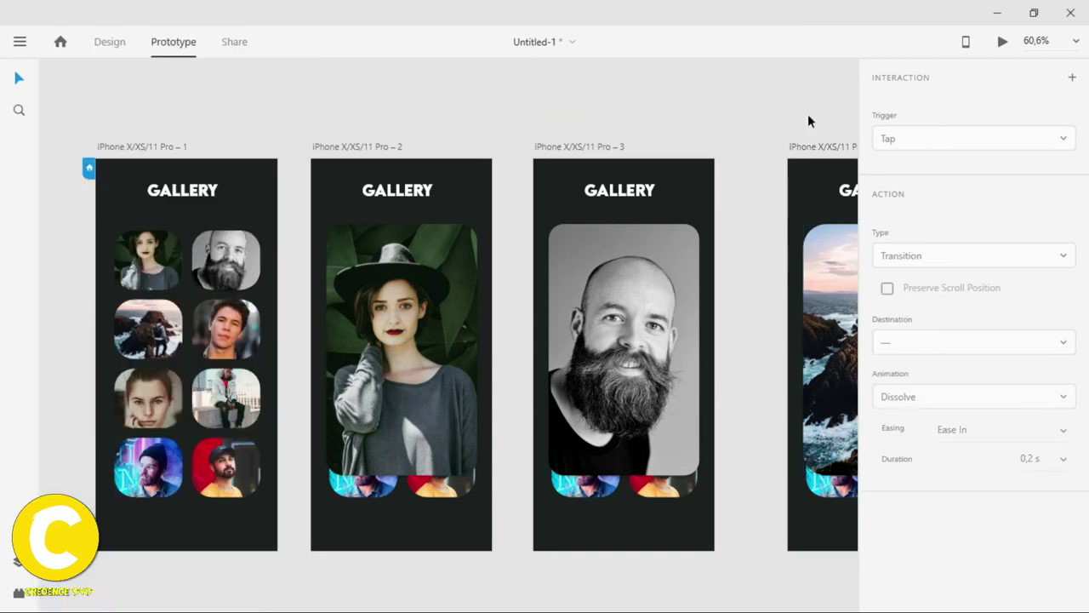
pyautogui.click(813, 115)
pyautogui.hscroll(2, 844, 120)
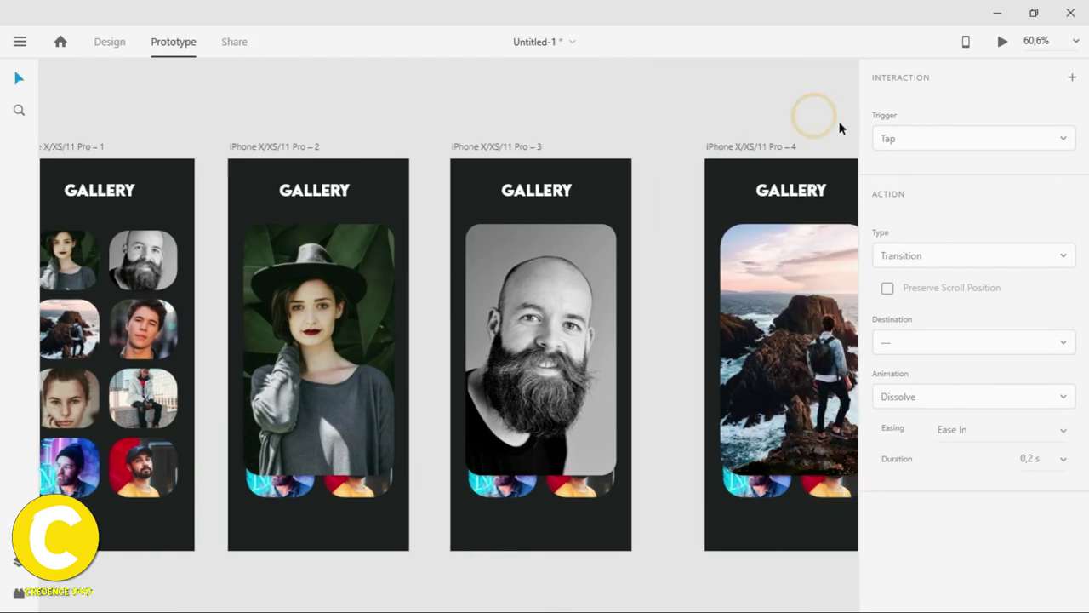
pyautogui.click(777, 335)
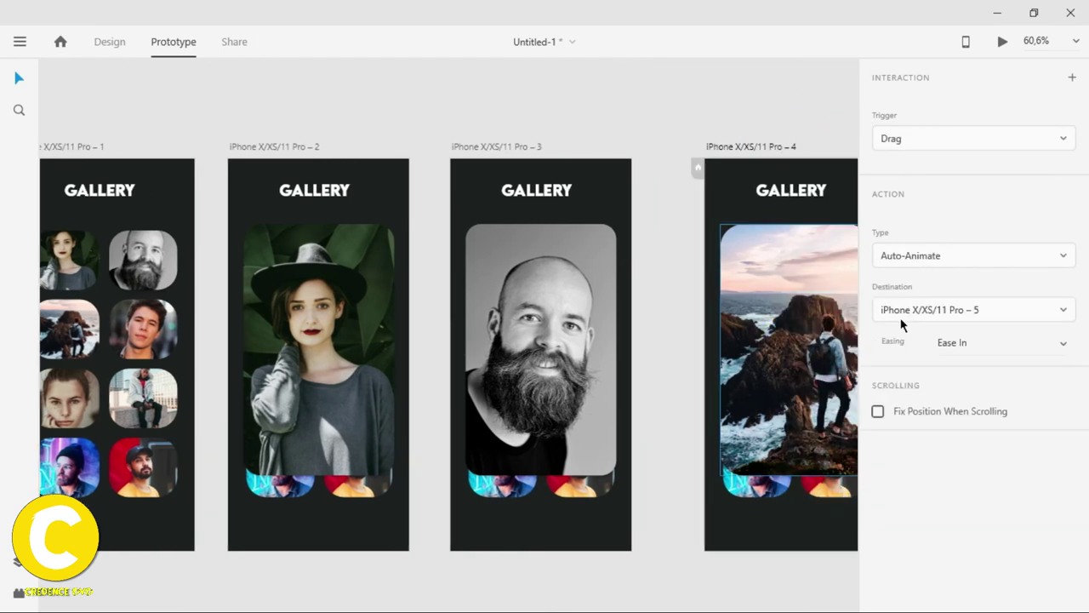
pyautogui.click(822, 118)
pyautogui.hscroll(2, 856, 119)
pyautogui.click(598, 284)
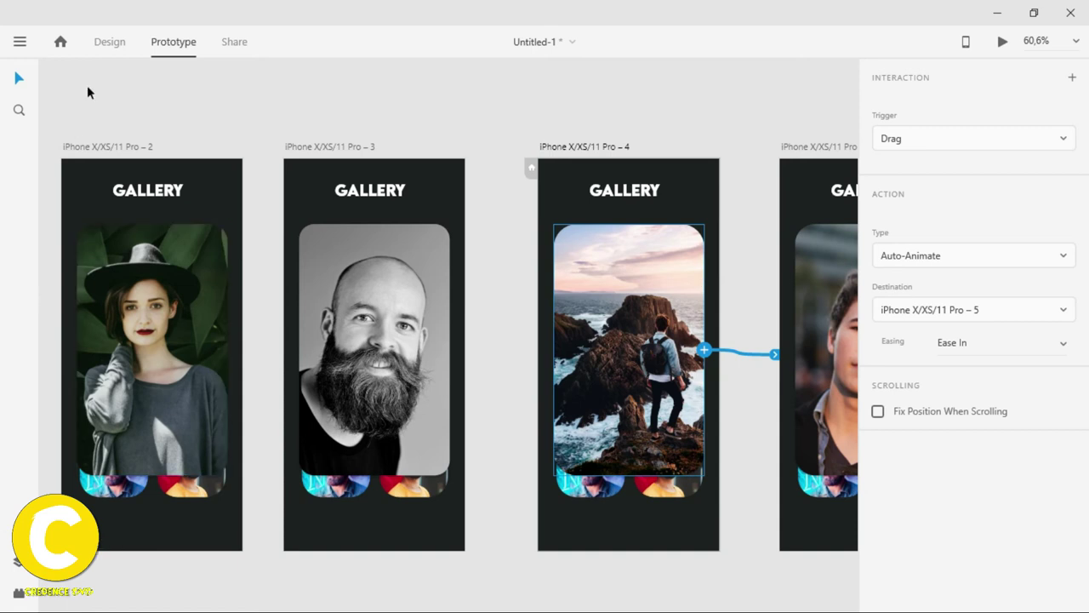
pyautogui.click(109, 41)
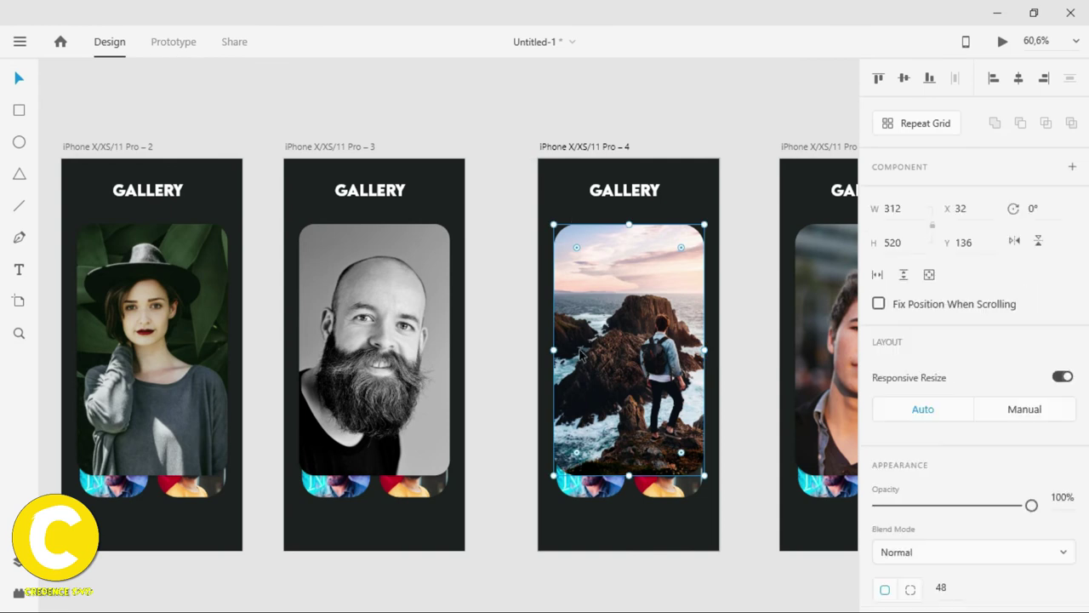
pyautogui.moveTo(987, 506); pyautogui.dragTo(878, 505)
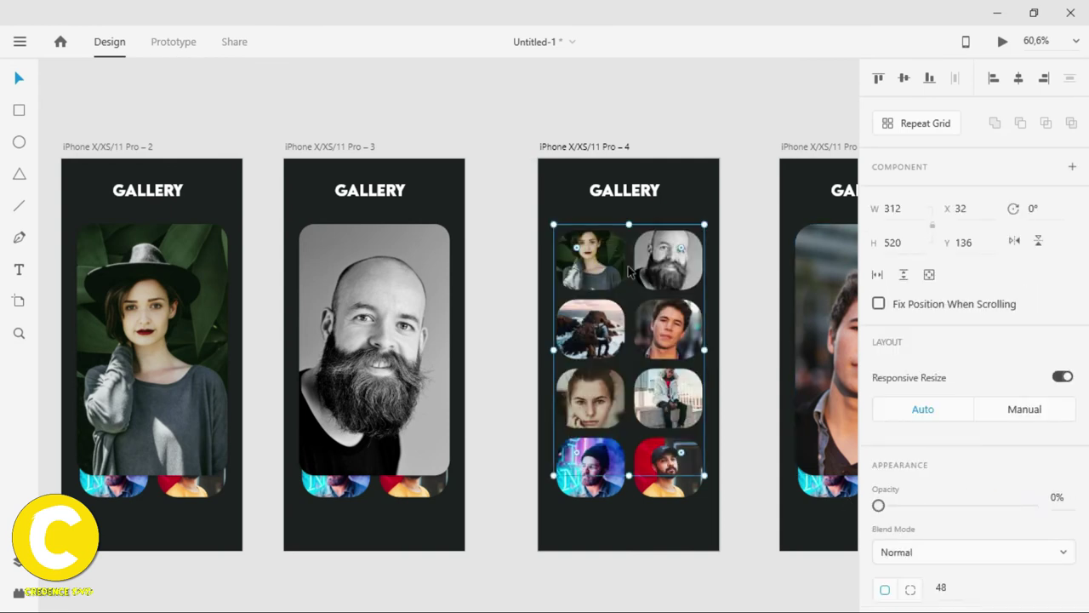
# Try Background Blur on the transparent hiker's photo and switch it off again.
pyautogui.scroll(-3, 963, 450)
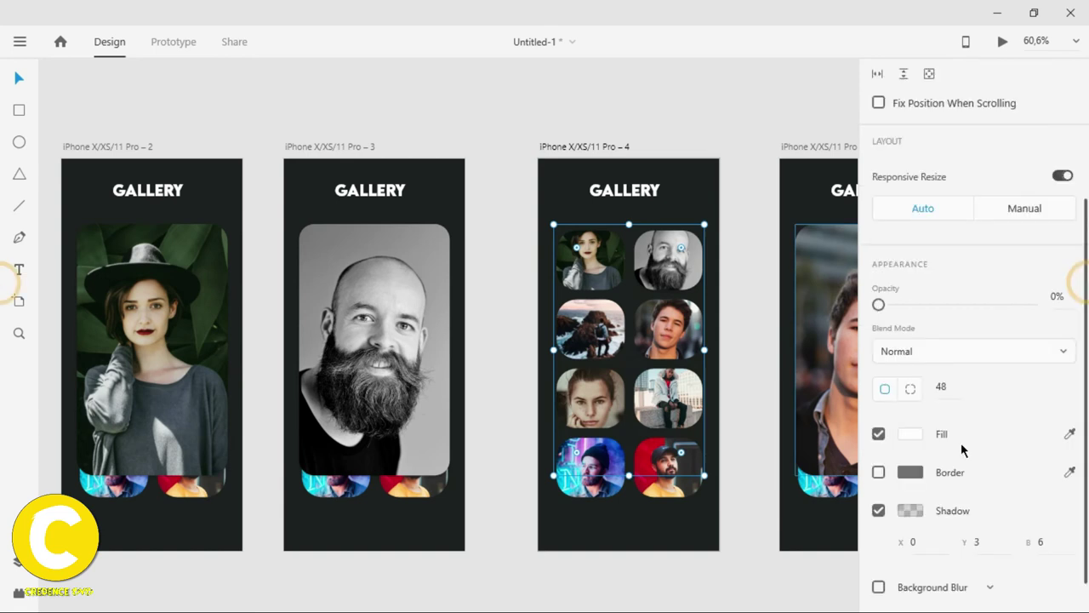
pyautogui.click(878, 585)
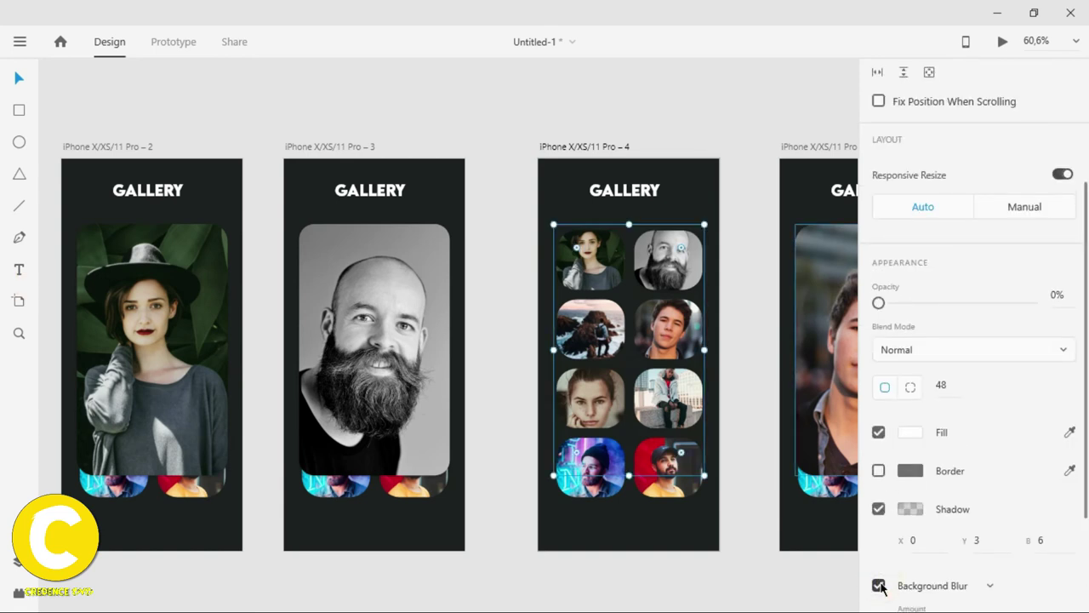
pyautogui.click(878, 586)
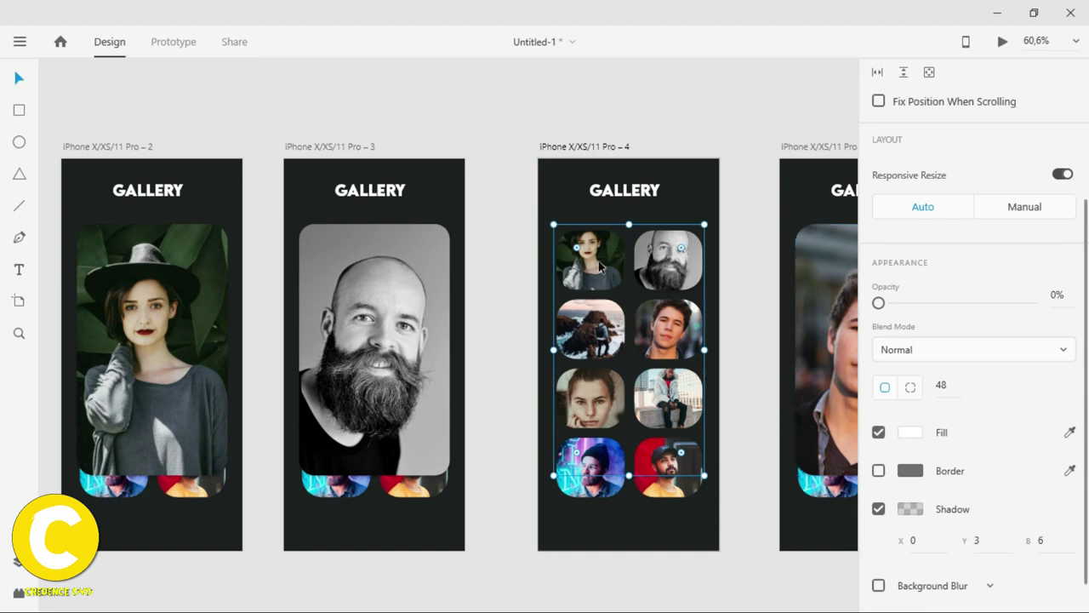
# Examine the transparent hiker's photo and the thumbnails beneath it by selecting them on the fourth artboard.
pyautogui.click(595, 203)
pyautogui.doubleClick(605, 263)
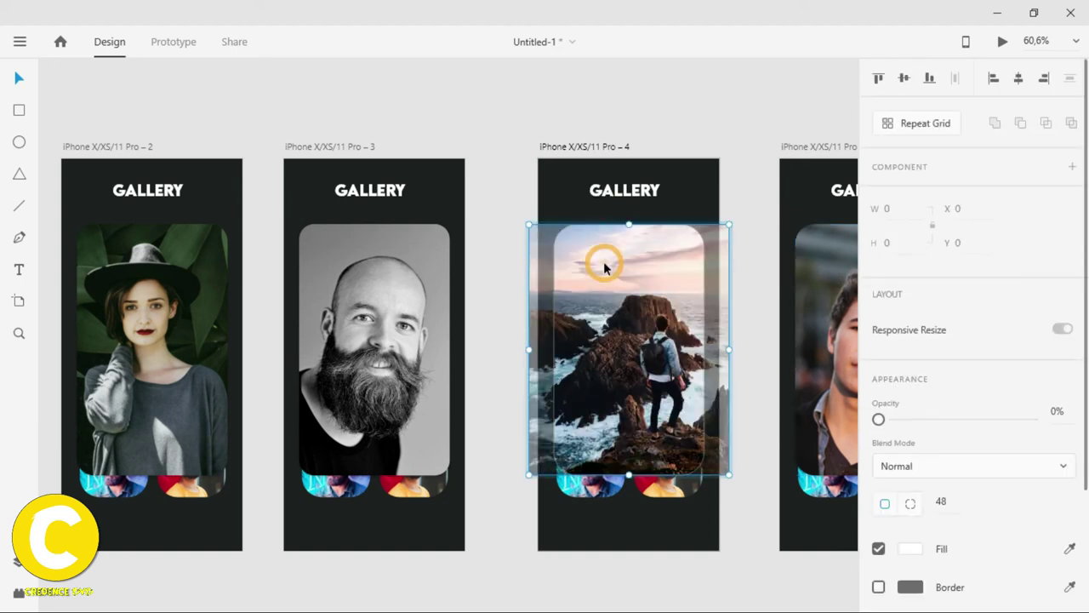
pyautogui.click(567, 188)
pyautogui.click(624, 330)
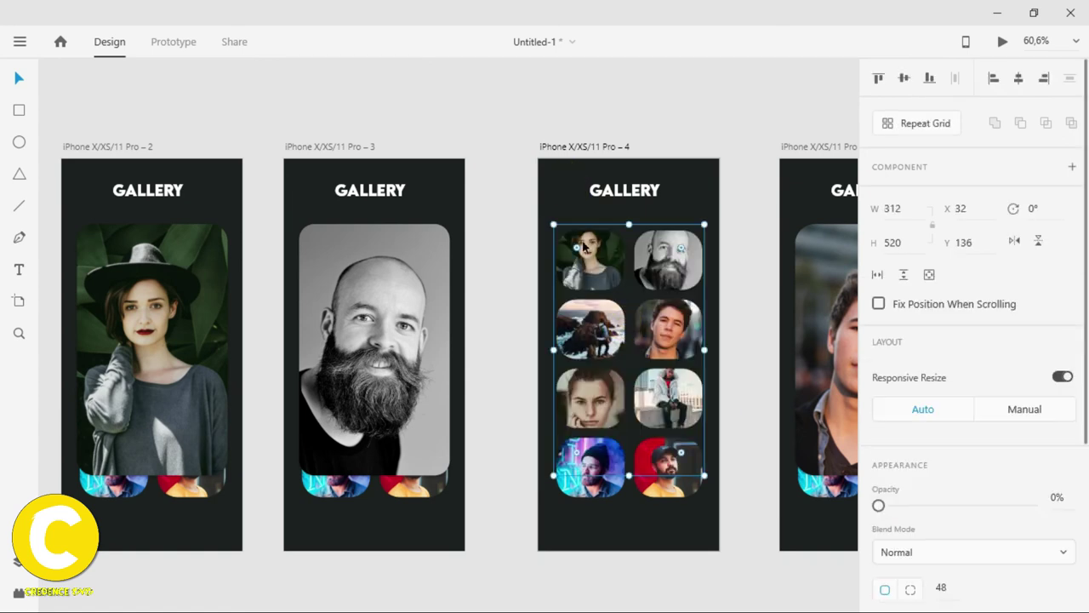
pyautogui.doubleClick(645, 492)
pyautogui.keyDown('shift'); pyautogui.click(610, 478); pyautogui.keyUp('shift')
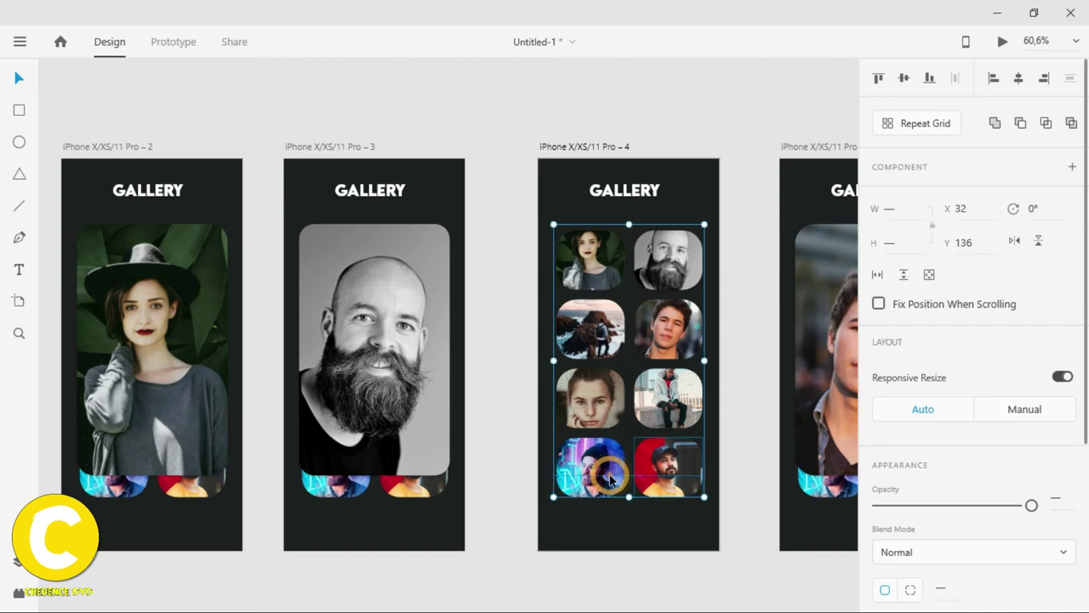
pyautogui.click(608, 514)
pyautogui.doubleClick(610, 478)
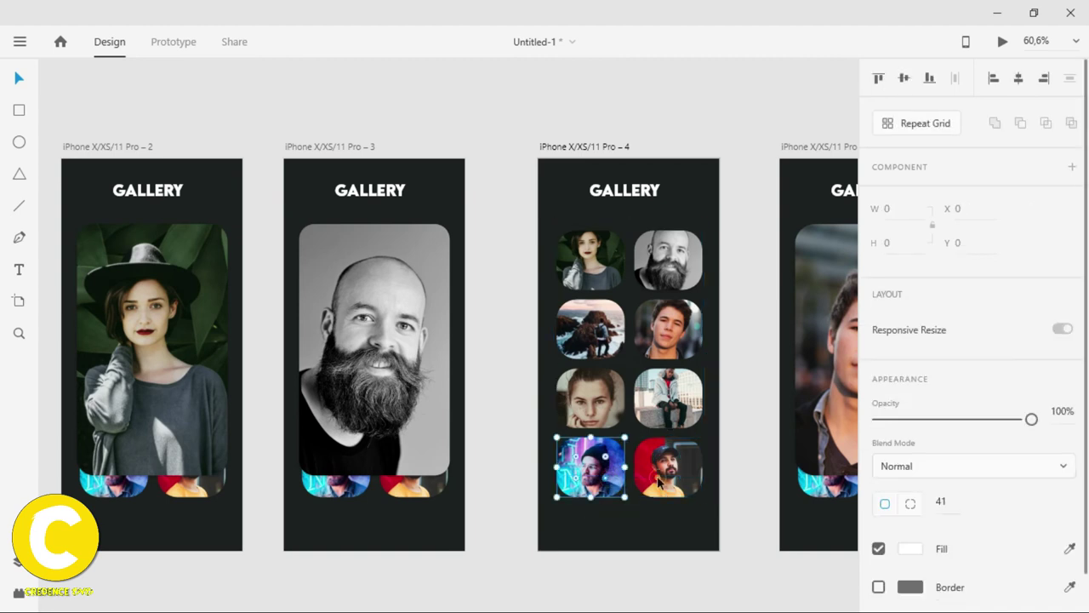
pyautogui.keyDown('shift'); pyautogui.click(649, 467); pyautogui.keyUp('shift')
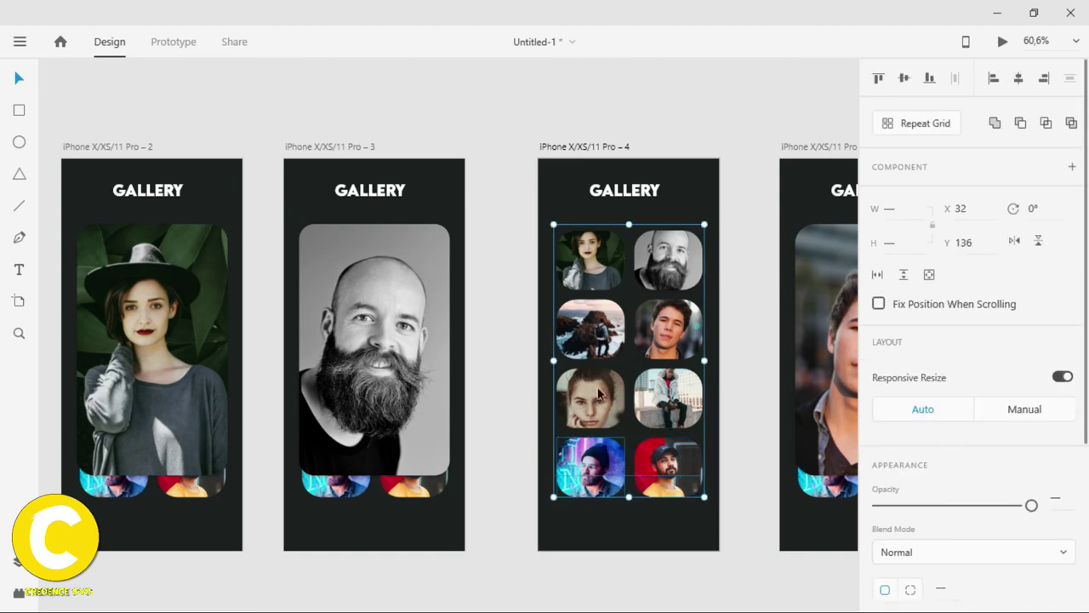
pyautogui.click(677, 524)
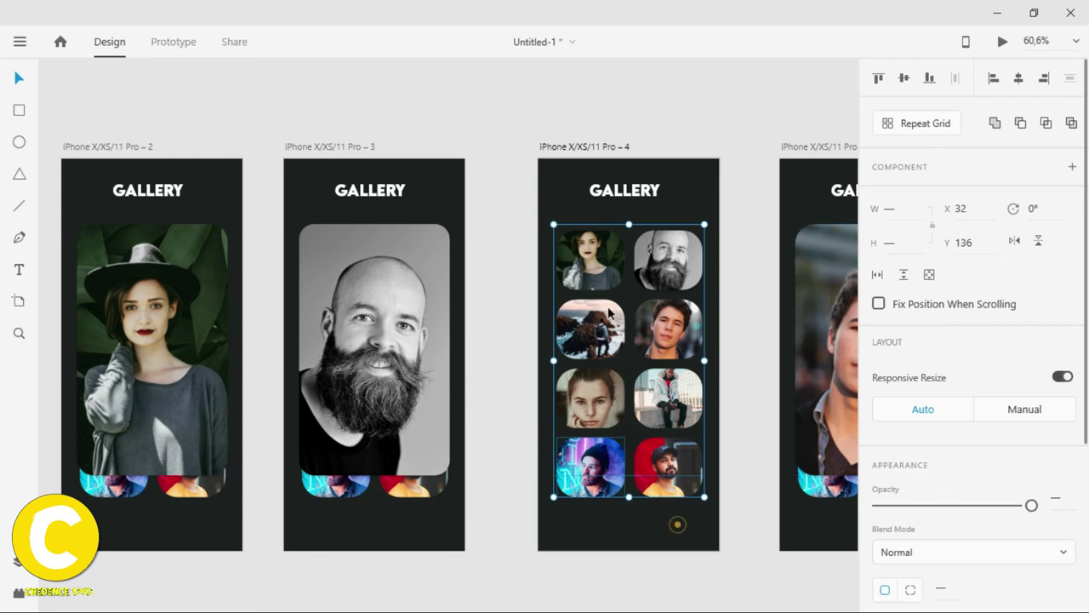
pyautogui.click(587, 255)
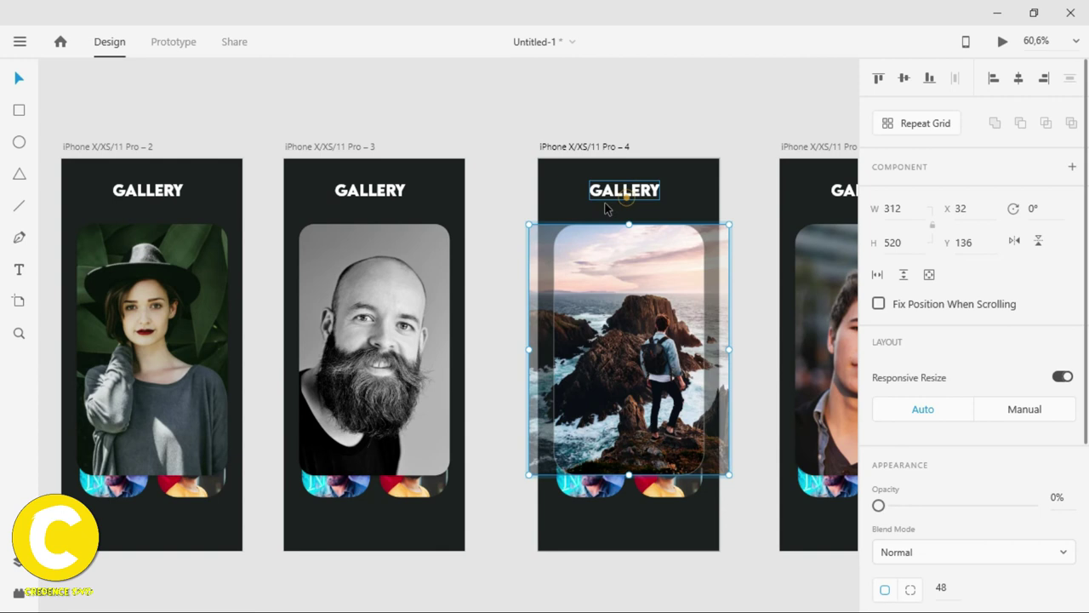
pyautogui.click(625, 194)
pyautogui.click(635, 525)
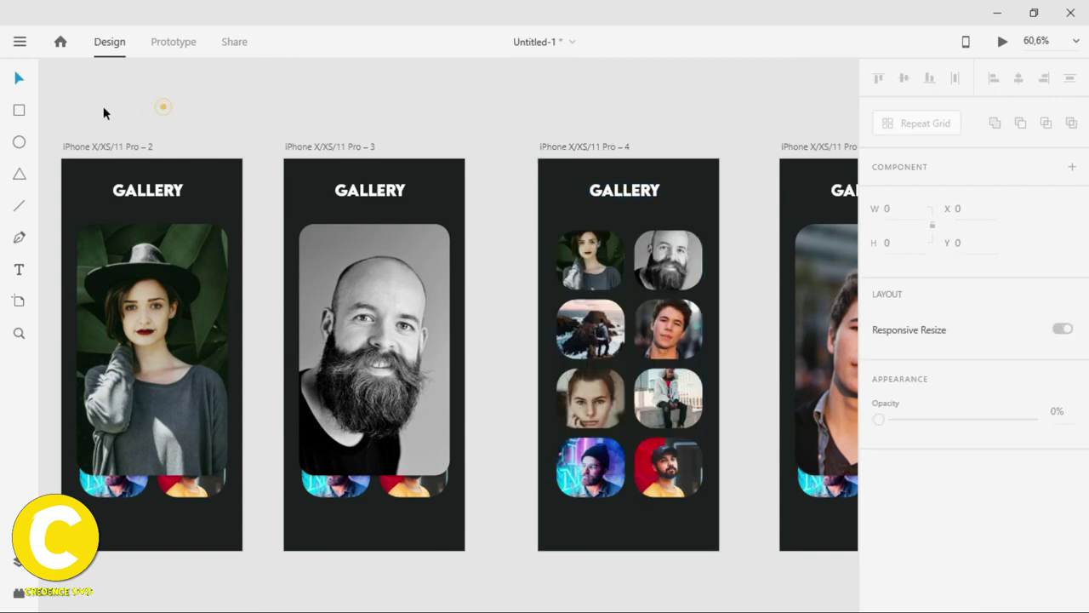
pyautogui.click(179, 44)
pyautogui.click(104, 43)
pyautogui.click(186, 44)
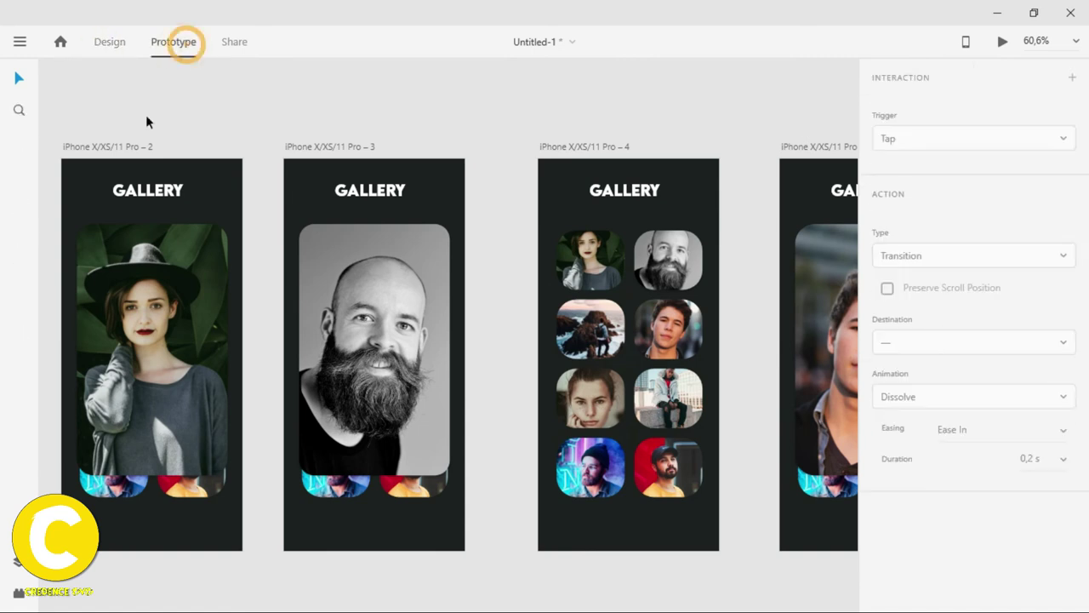
# Restore the opacity of the hiker's enlarged photo on the fourth artboard to 100% in Design mode.
pyautogui.click(101, 45)
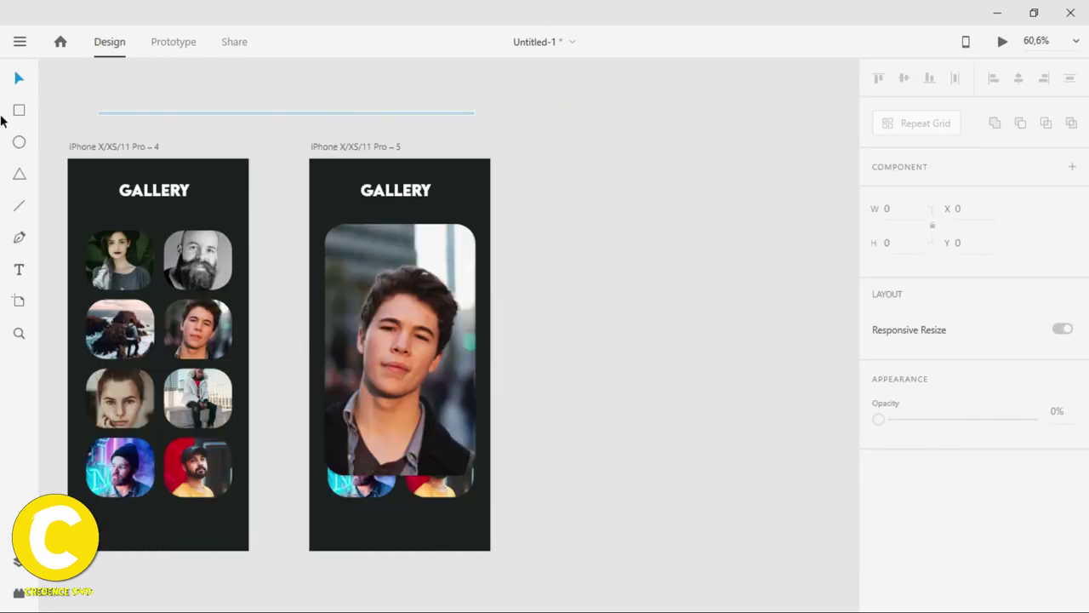
pyautogui.hscroll(-2, 337, 354)
pyautogui.click(340, 341)
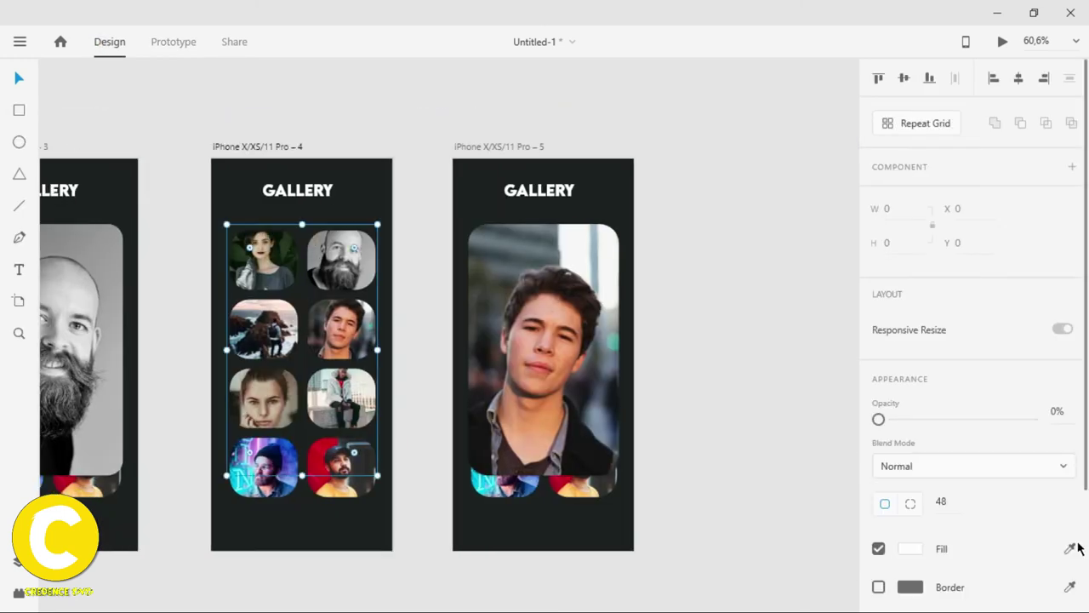
pyautogui.moveTo(946, 504); pyautogui.dragTo(1059, 505)
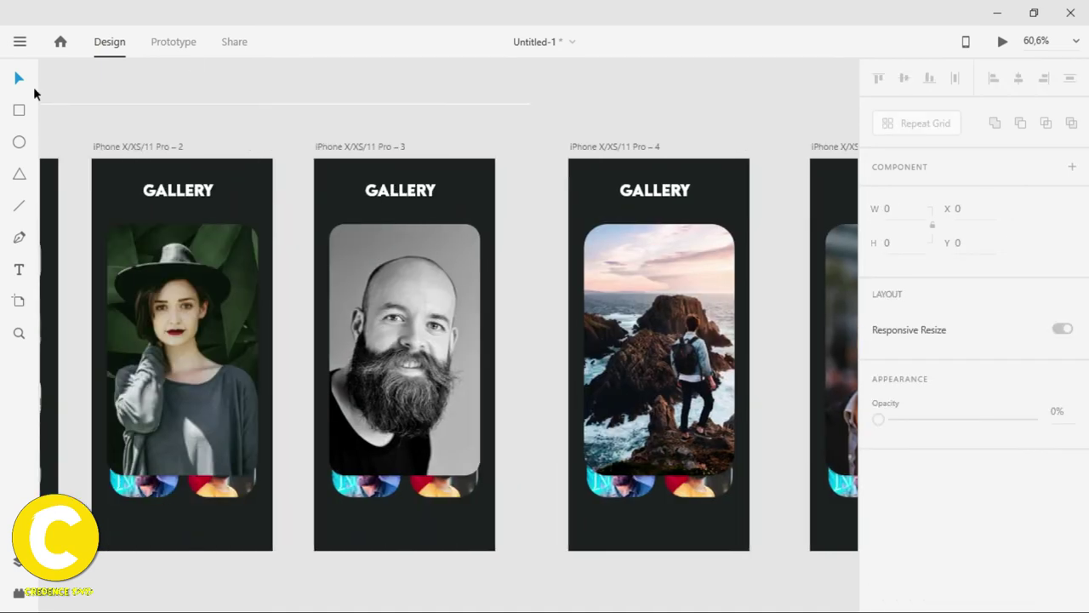
# In Prototype mode, try Overlay as the action type of the woman's photo's drag link to the third artboard.
pyautogui.click(175, 45)
pyautogui.hscroll(-5, 134, 95)
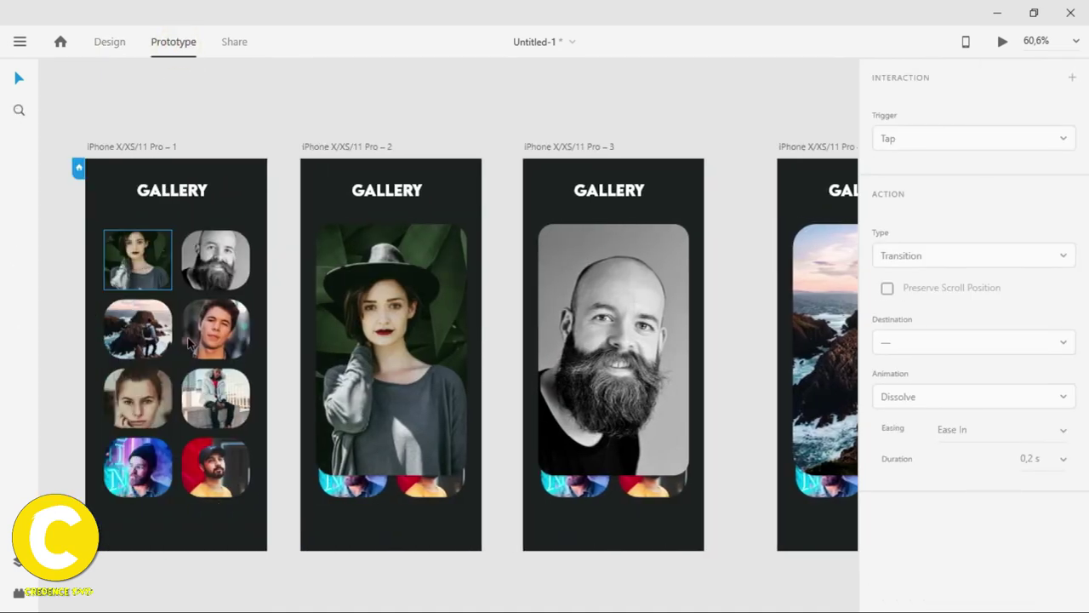
pyautogui.click(418, 234)
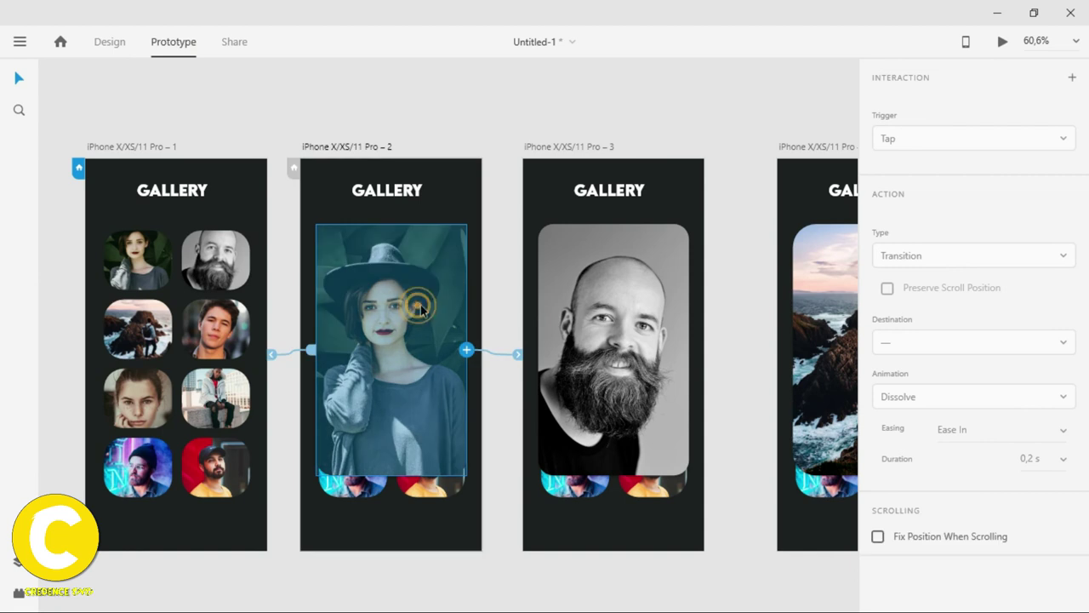
pyautogui.click(483, 351)
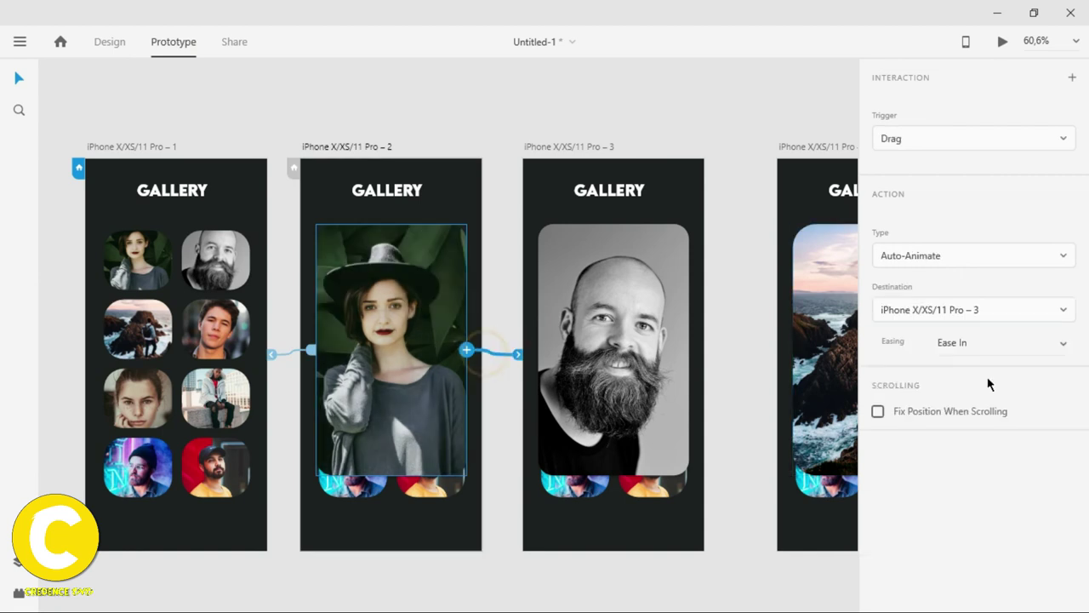
pyautogui.click(1064, 258)
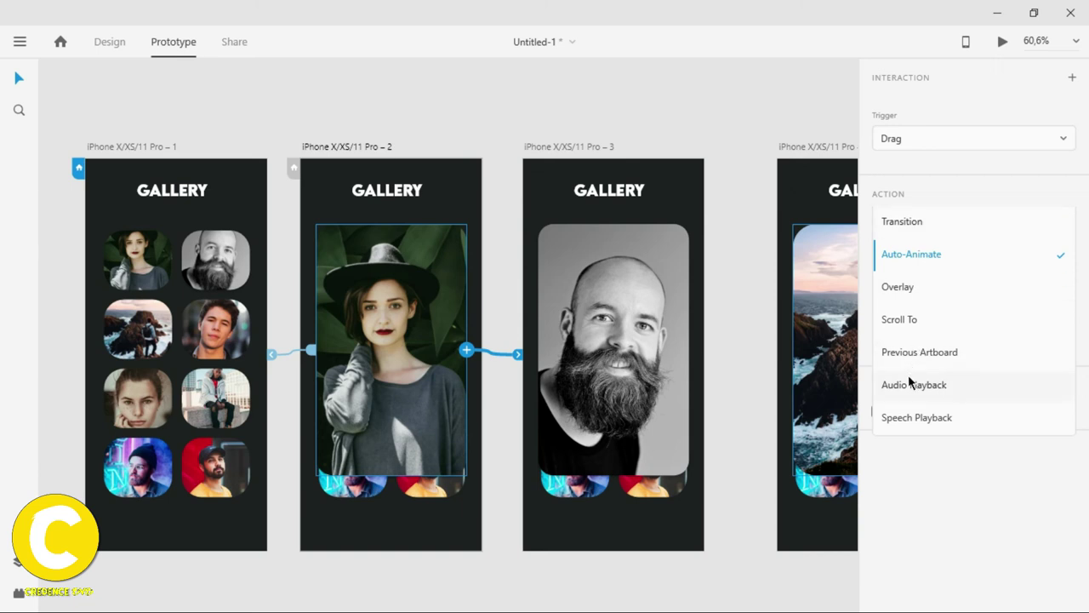
pyautogui.click(900, 290)
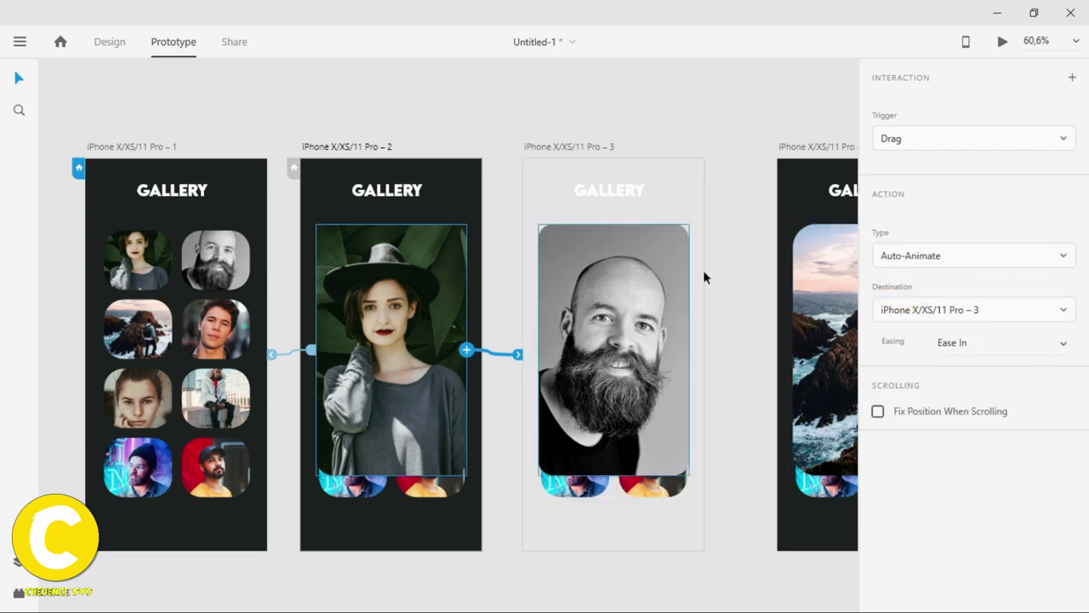
# Preview the drag transitions from the woman's photo through the bearded man and hiker to the young man's photo, closing the preview.
pyautogui.click(1003, 43)
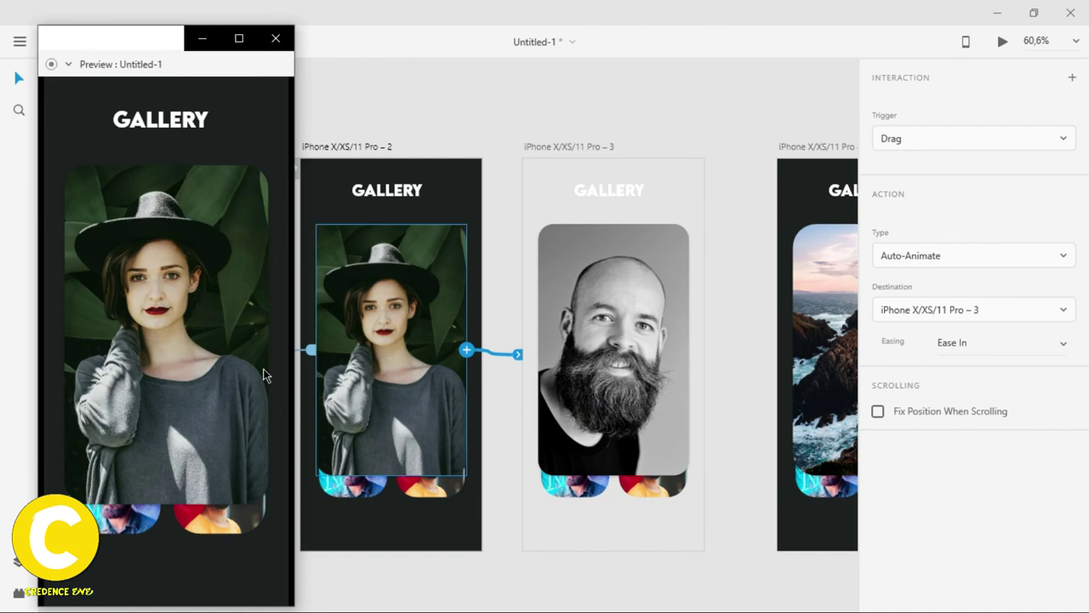
pyautogui.moveTo(246, 370); pyautogui.dragTo(153, 371)
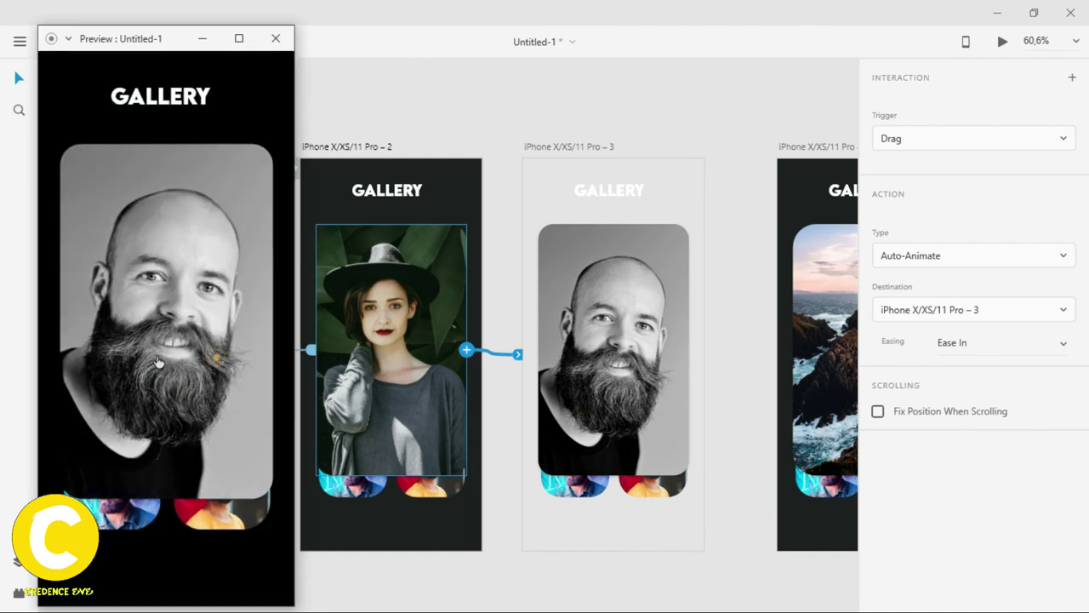
pyautogui.moveTo(217, 357); pyautogui.dragTo(100, 362)
pyautogui.moveTo(218, 356); pyautogui.dragTo(51, 362)
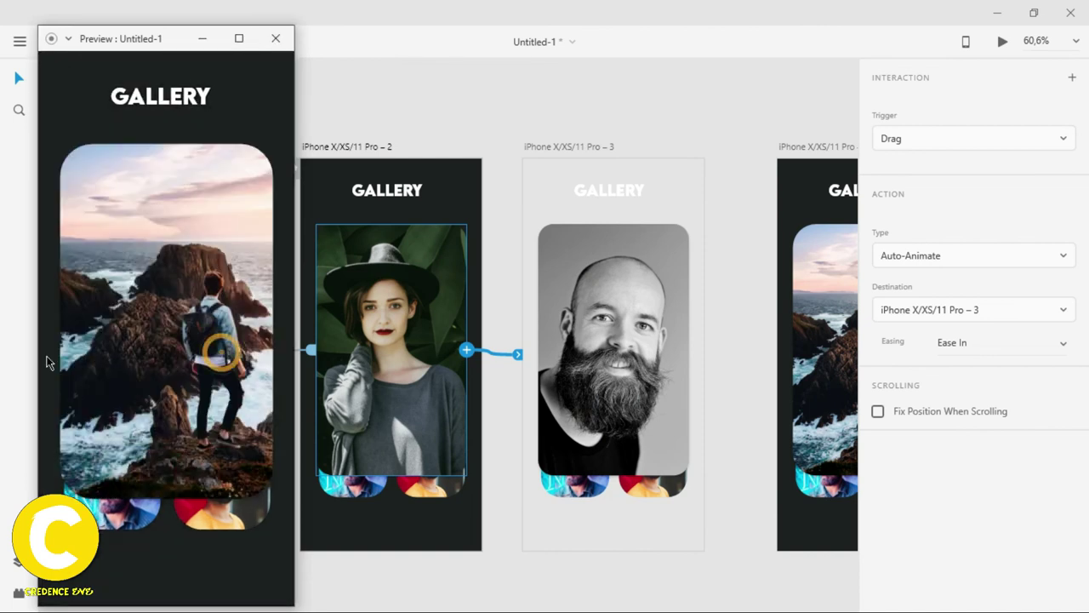
pyautogui.moveTo(216, 365); pyautogui.dragTo(22, 369)
pyautogui.moveTo(216, 356); pyautogui.dragTo(80, 363)
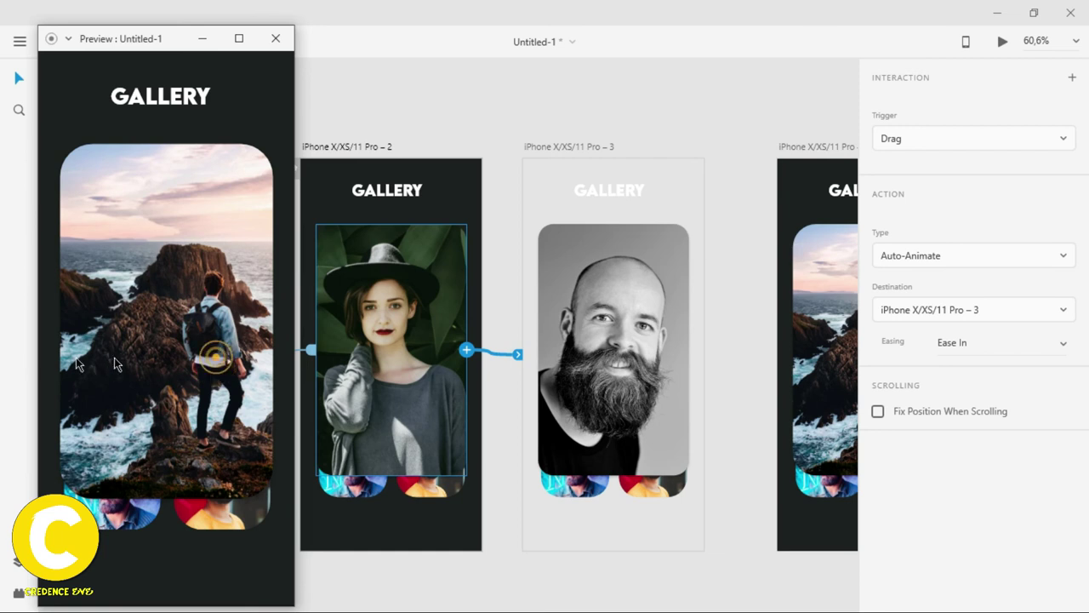
pyautogui.moveTo(243, 353); pyautogui.dragTo(119, 355)
pyautogui.moveTo(217, 342); pyautogui.dragTo(122, 338)
pyautogui.click(275, 50)
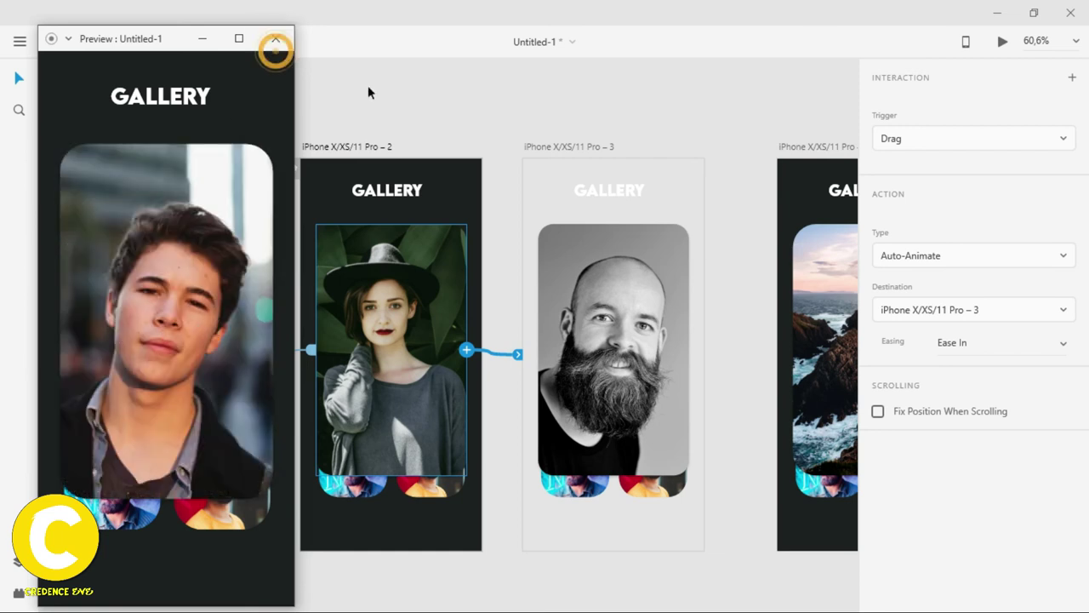
pyautogui.click(286, 49)
# Change the action of the bearded man's enlarged photo's link to the fourth artboard to Overlay.
pyautogui.click(629, 361)
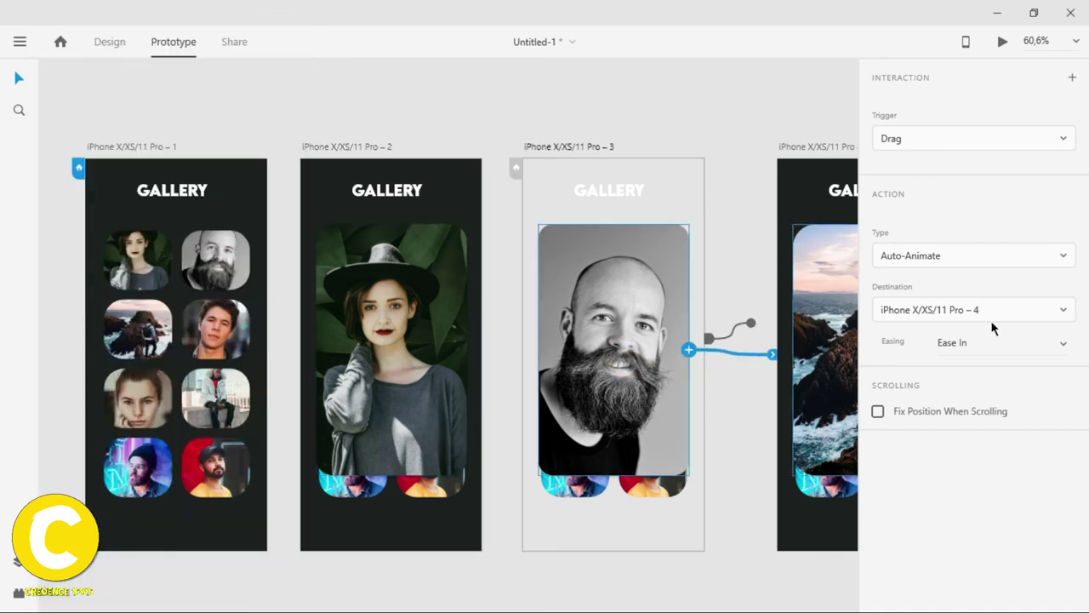
pyautogui.click(1025, 254)
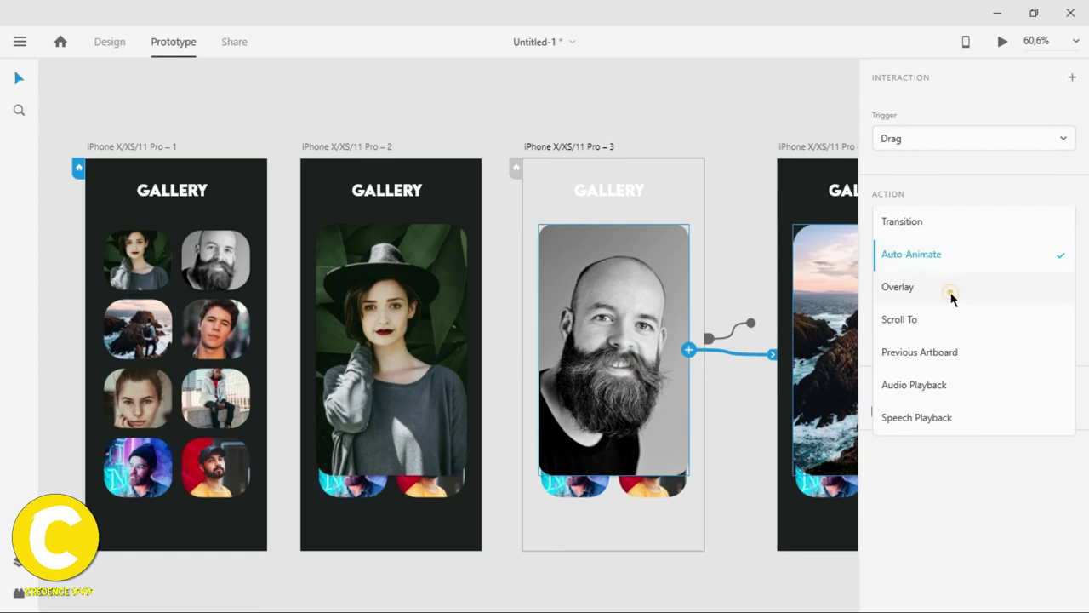
pyautogui.click(951, 295)
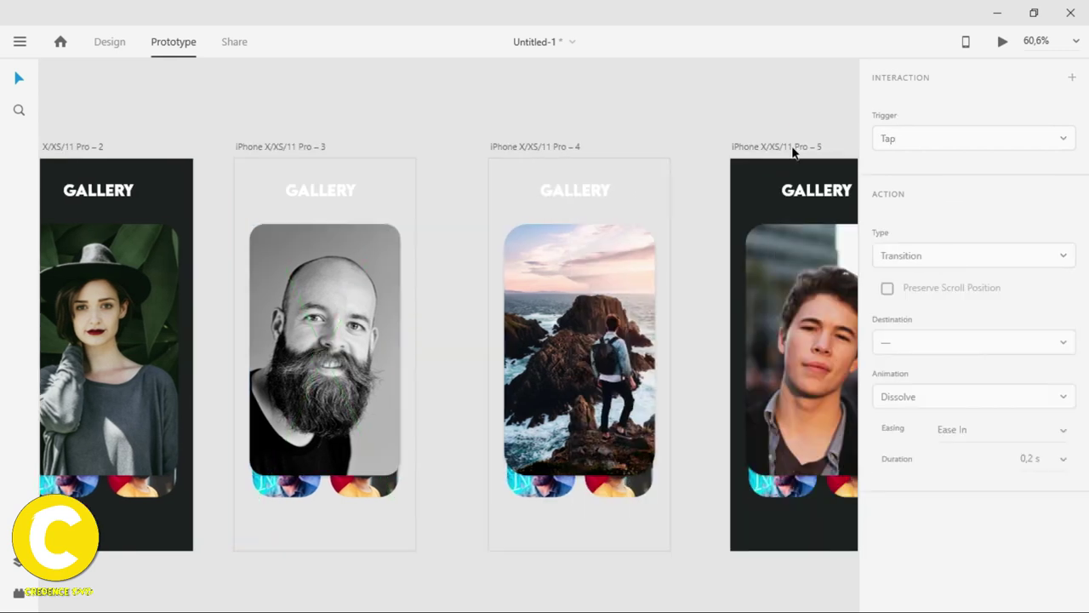
pyautogui.click(326, 285)
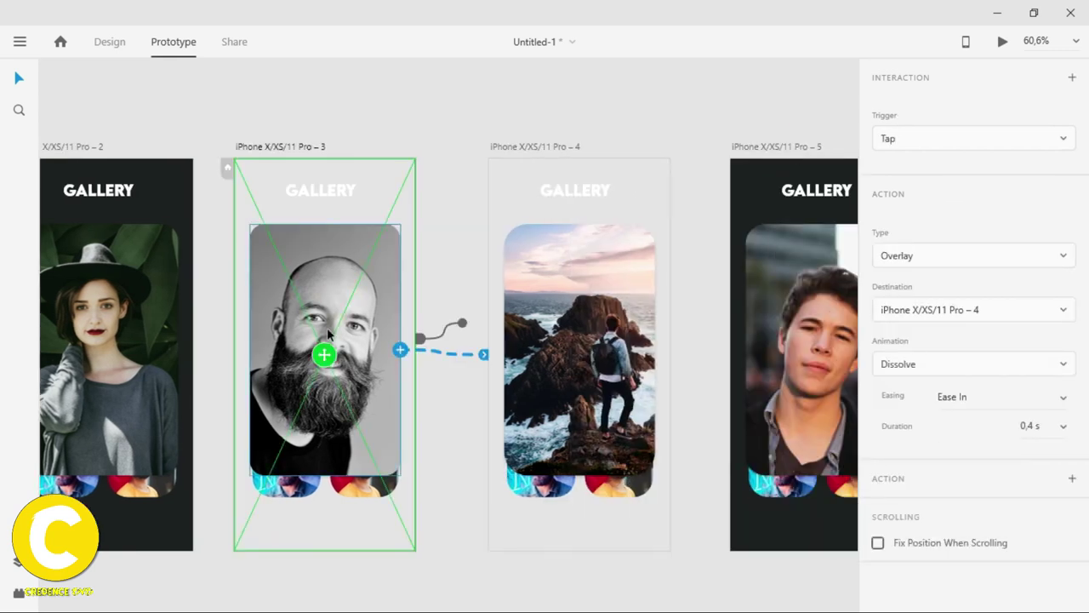
# Set the bearded man's overlay to Ease In-Out easing and the Slide Left animation.
pyautogui.click(1063, 396)
pyautogui.click(995, 428)
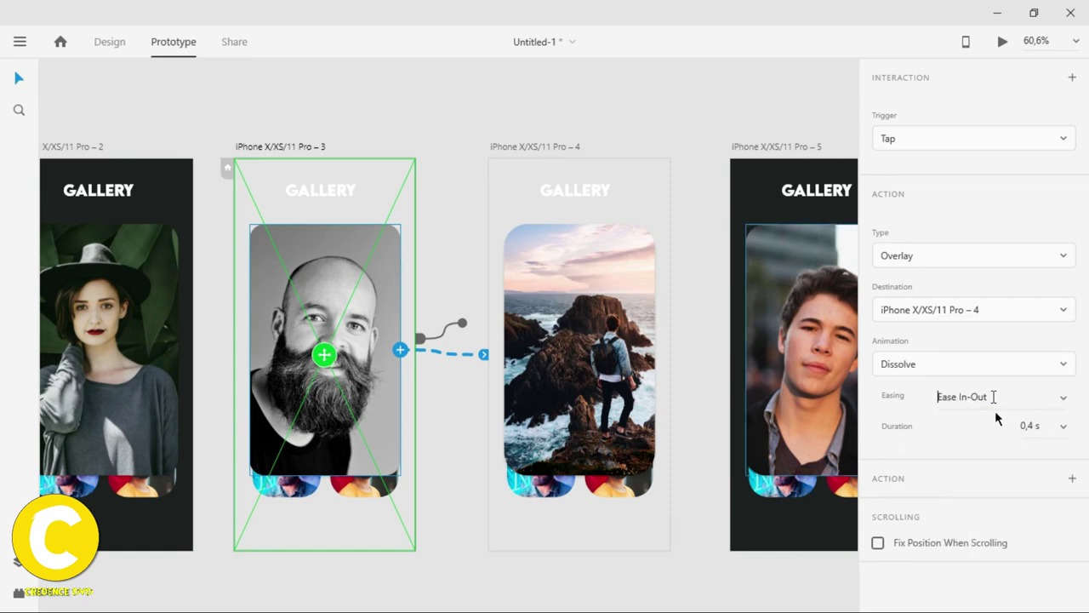
pyautogui.click(1029, 372)
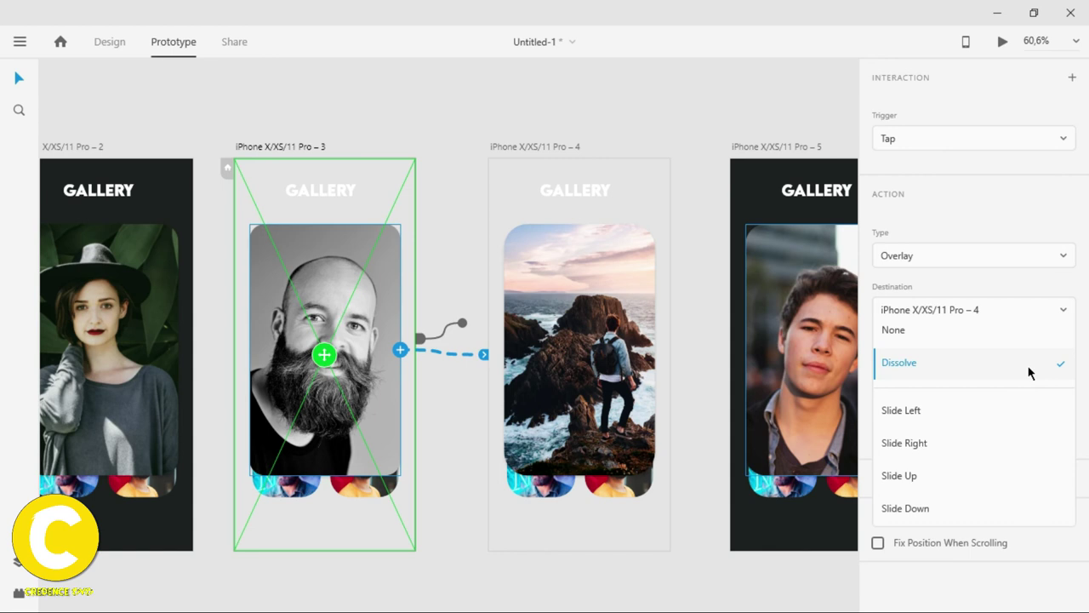
pyautogui.click(1029, 372)
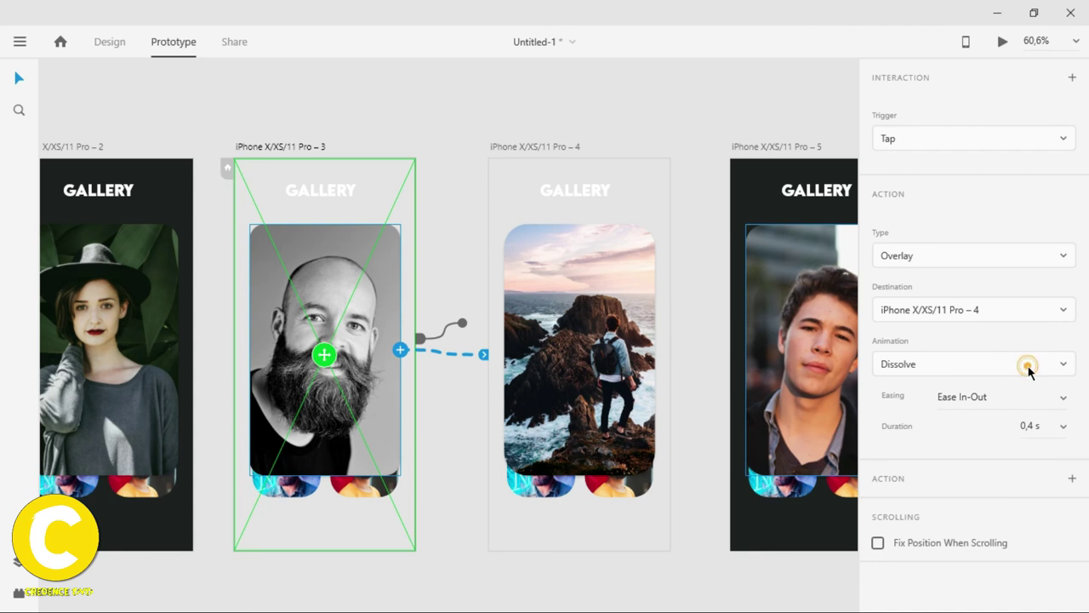
pyautogui.click(1026, 368)
pyautogui.click(959, 413)
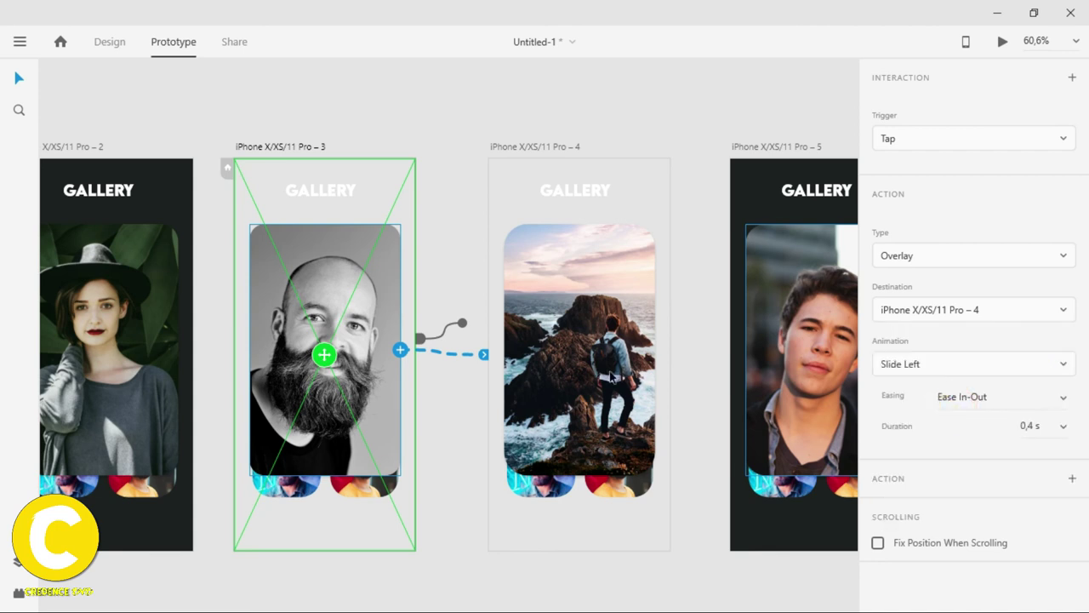
# Set the hiker's photo's drag transition to the fifth artboard to Ease In-Out easing and briefly preview the prototype.
pyautogui.click(565, 359)
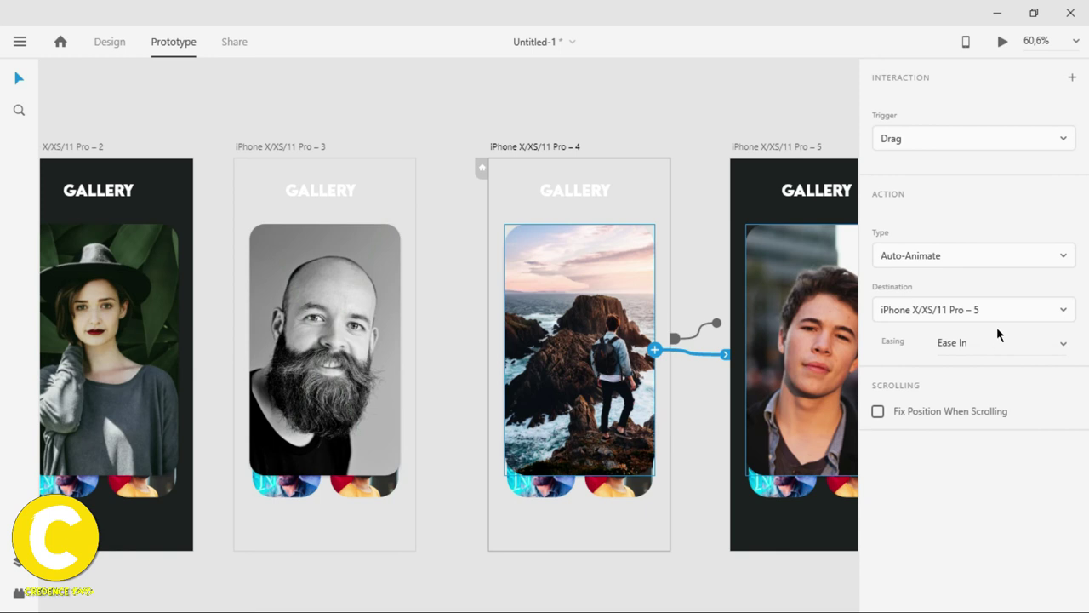
pyautogui.click(1058, 257)
pyautogui.click(1060, 262)
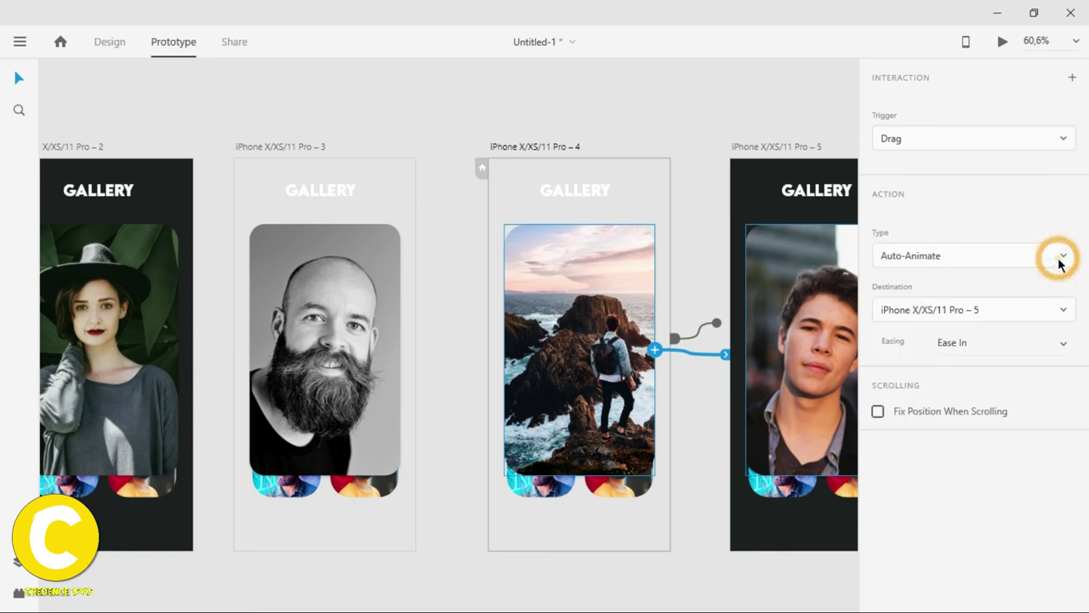
pyautogui.click(1063, 345)
pyautogui.click(1012, 370)
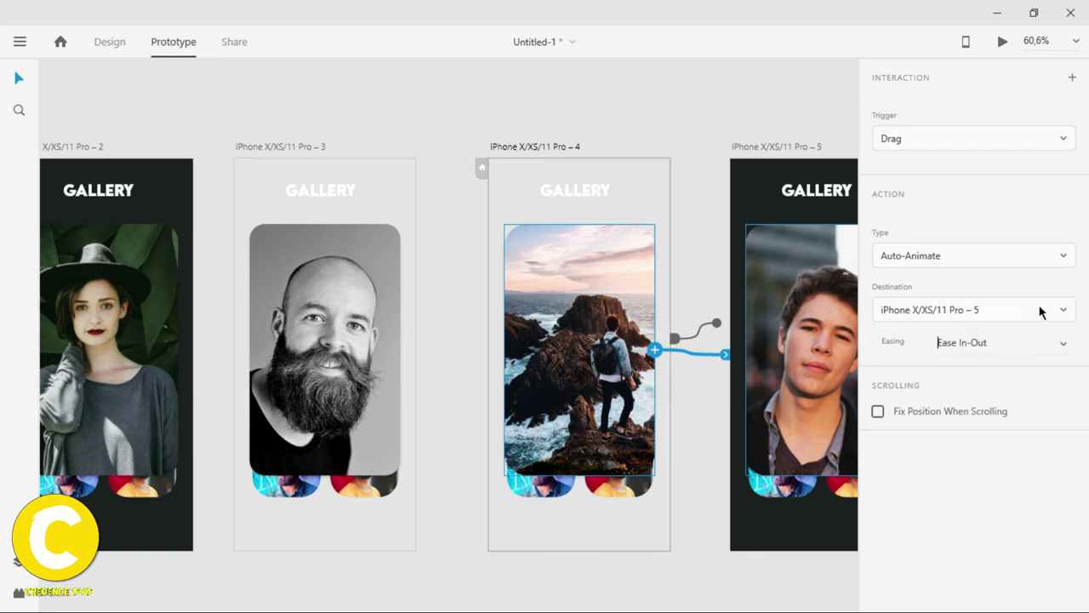
pyautogui.click(1003, 42)
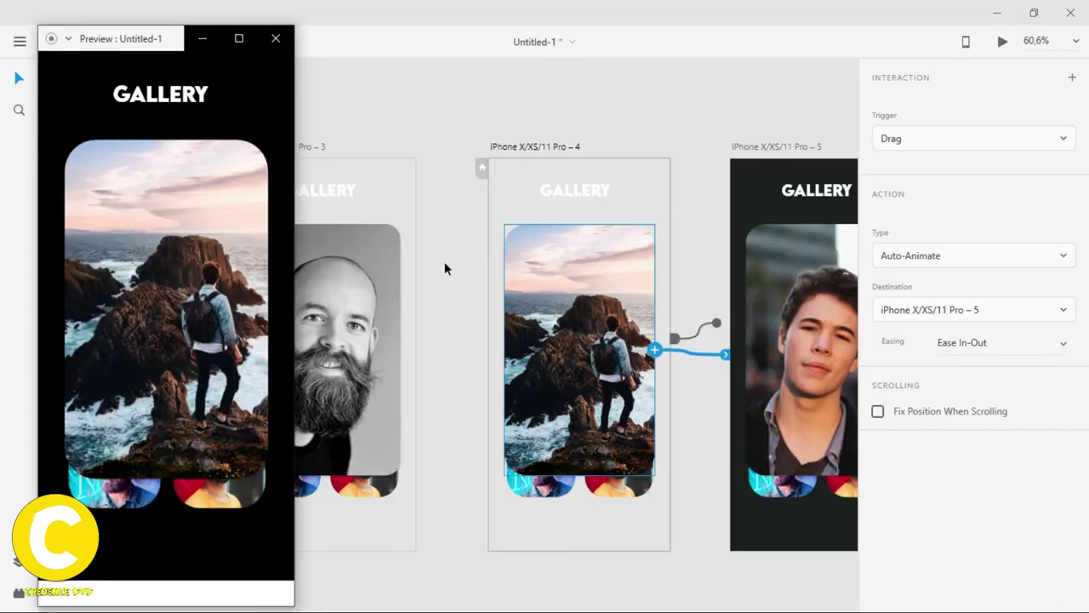
pyautogui.click(276, 38)
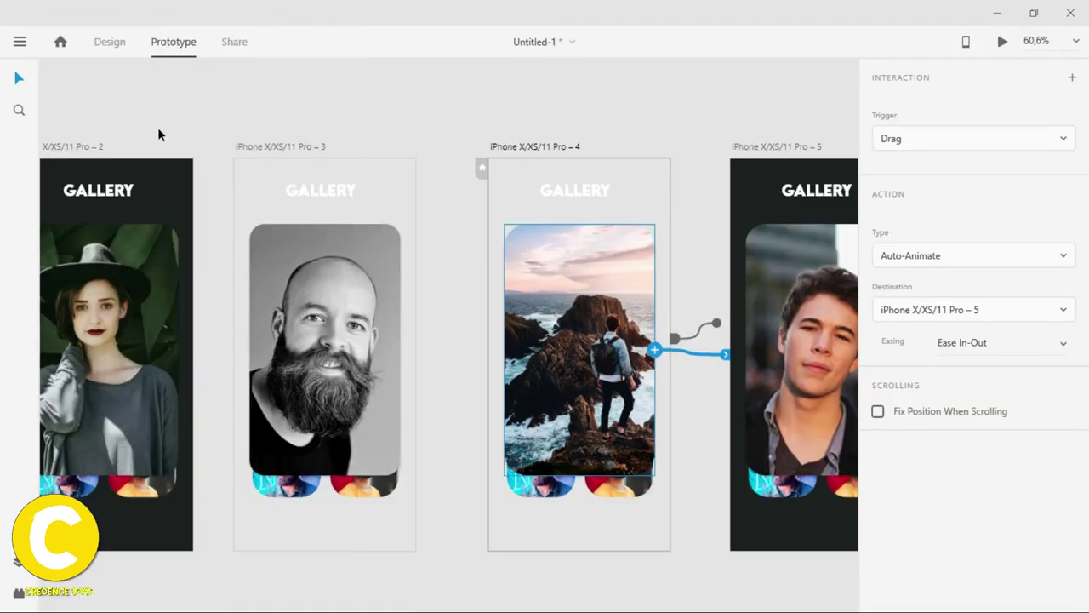
# Make the second artboard, with the woman's enlarged photo, the prototype's home screen.
pyautogui.hscroll(-4, 51, 140)
pyautogui.click(212, 164)
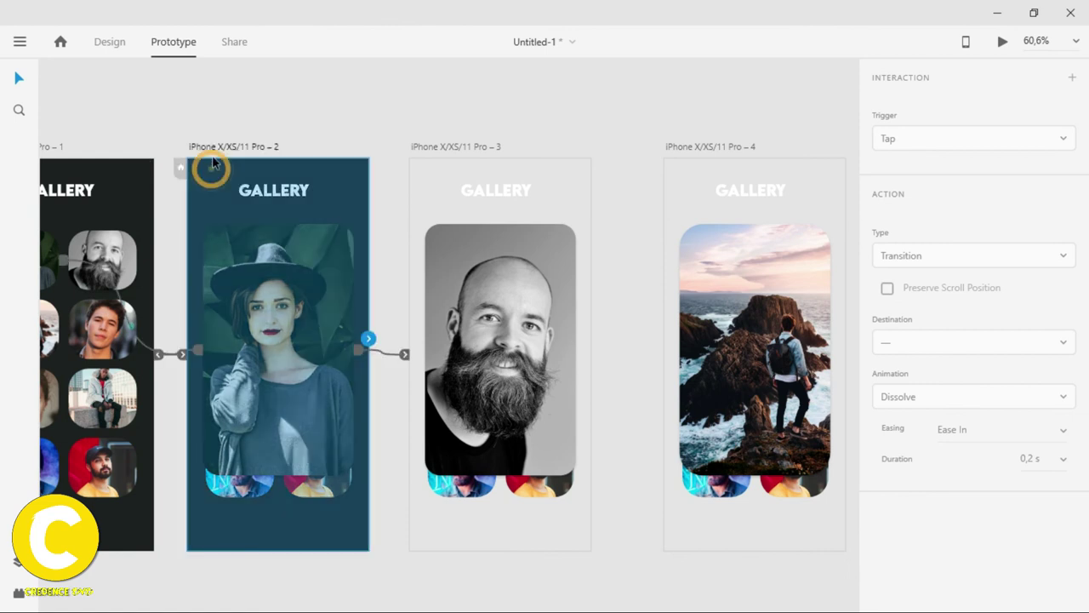
pyautogui.click(179, 167)
# Preview the prototype from the woman's photo, try the interactions as far as the bearded man's photo, and close the preview.
pyautogui.click(1004, 41)
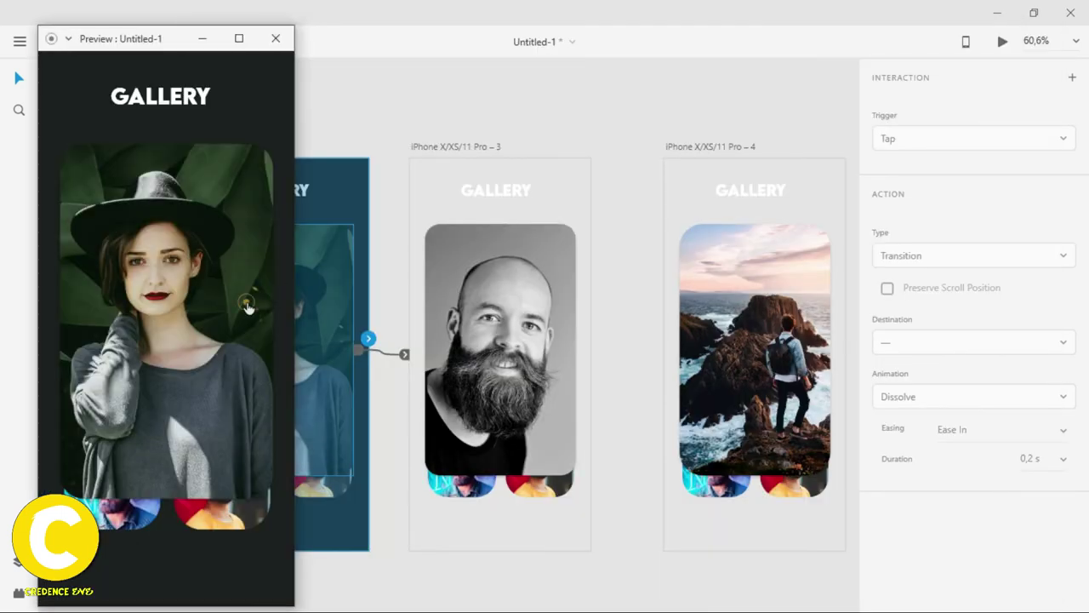
pyautogui.click(248, 308)
pyautogui.click(213, 327)
pyautogui.click(134, 358)
pyautogui.click(195, 358)
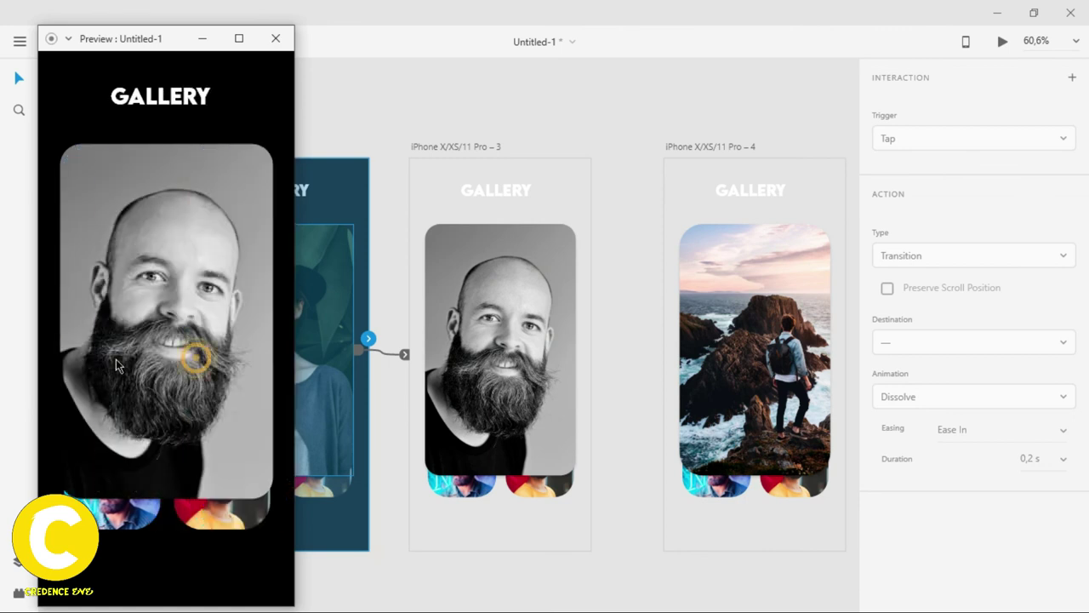
pyautogui.click(276, 38)
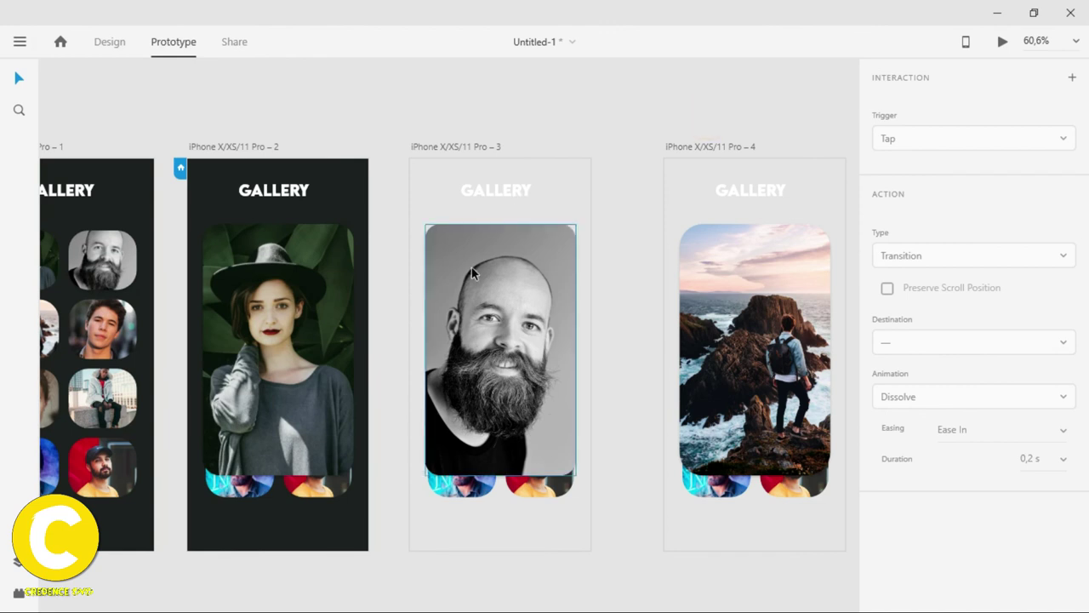
# Change the hiker's photo's link to the fifth artboard to a Tap-triggered Overlay with the Slide Left animation.
pyautogui.hscroll(5, 857, 106)
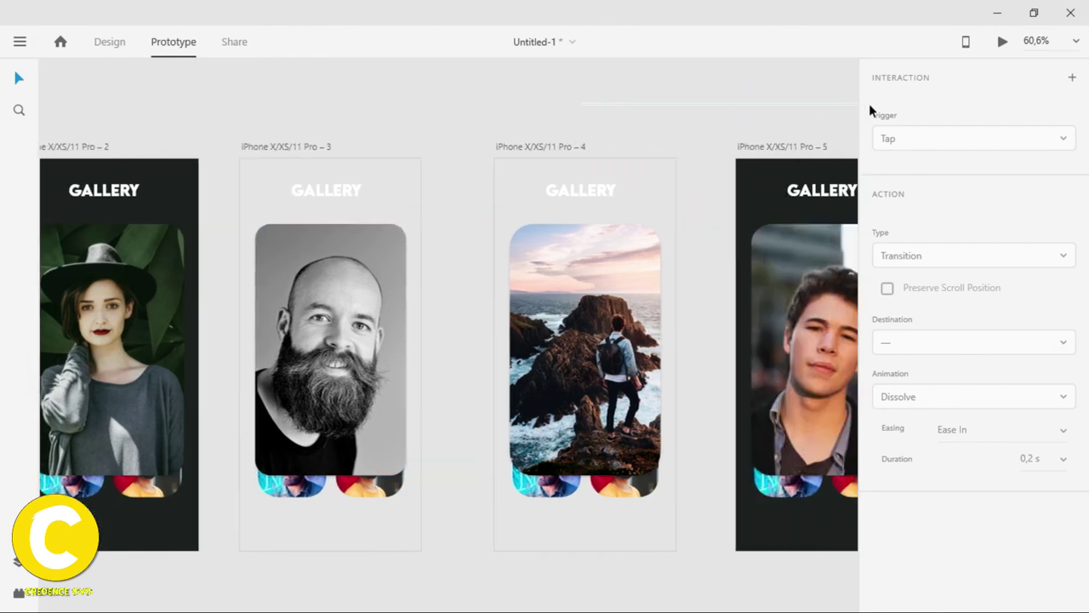
pyautogui.click(421, 330)
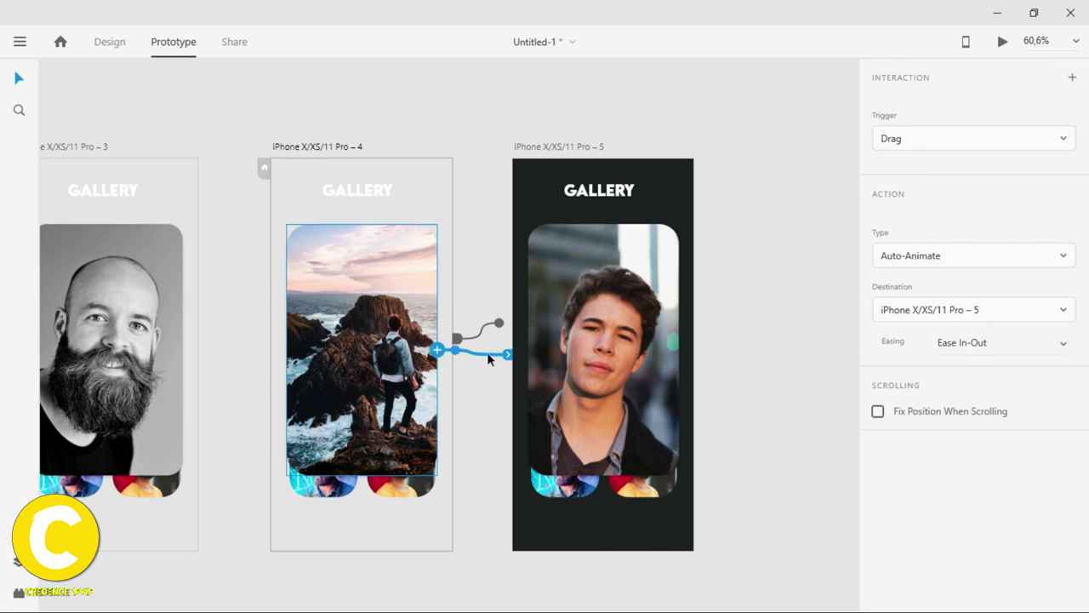
pyautogui.click(1028, 142)
pyautogui.click(1052, 257)
pyautogui.click(909, 293)
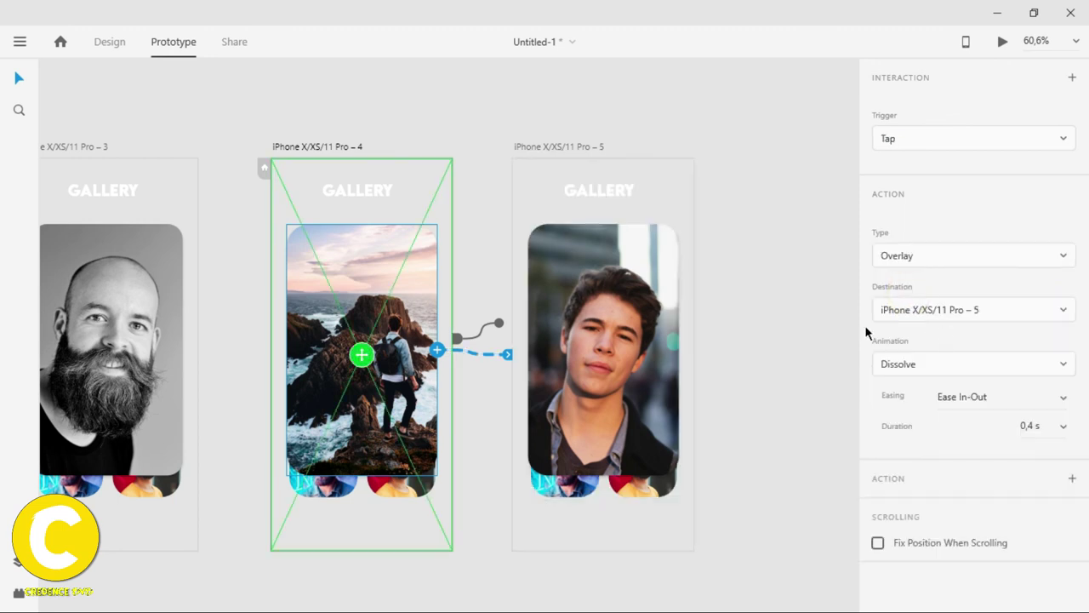
pyautogui.click(1022, 363)
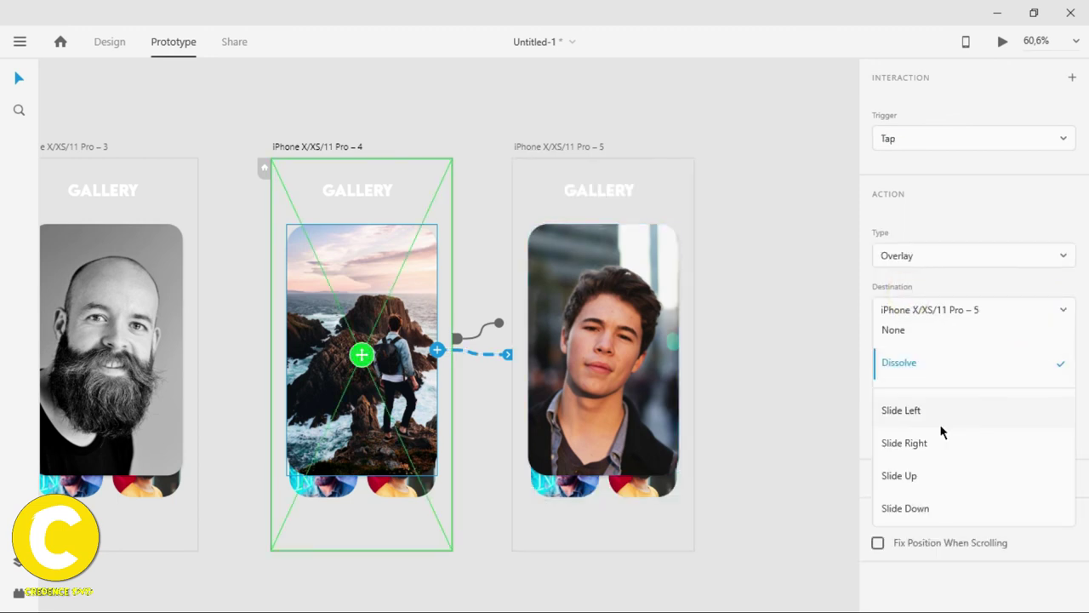
pyautogui.click(938, 416)
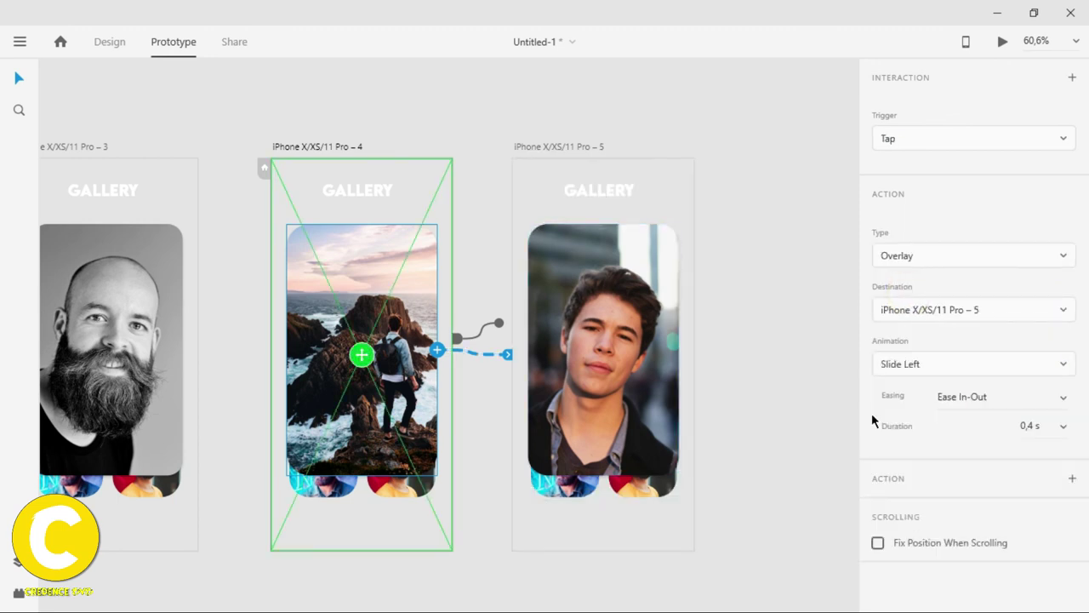
# Change the fifth artboard's Tap link to an Overlay with iPhone X/XS/11 Pro – 4 as destination and the Slide Right animation.
pyautogui.click(633, 376)
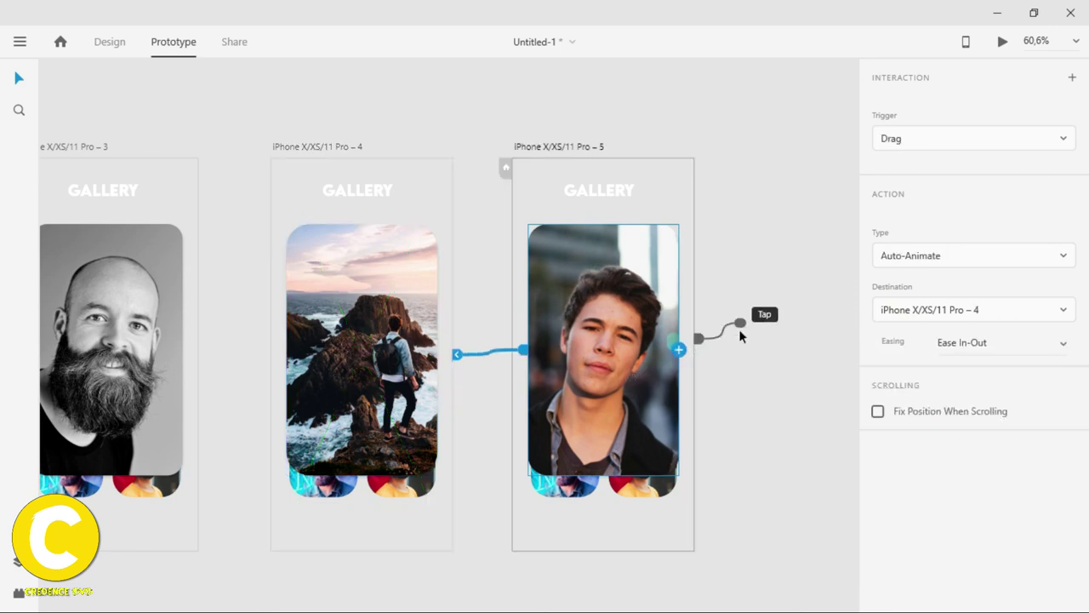
pyautogui.click(702, 340)
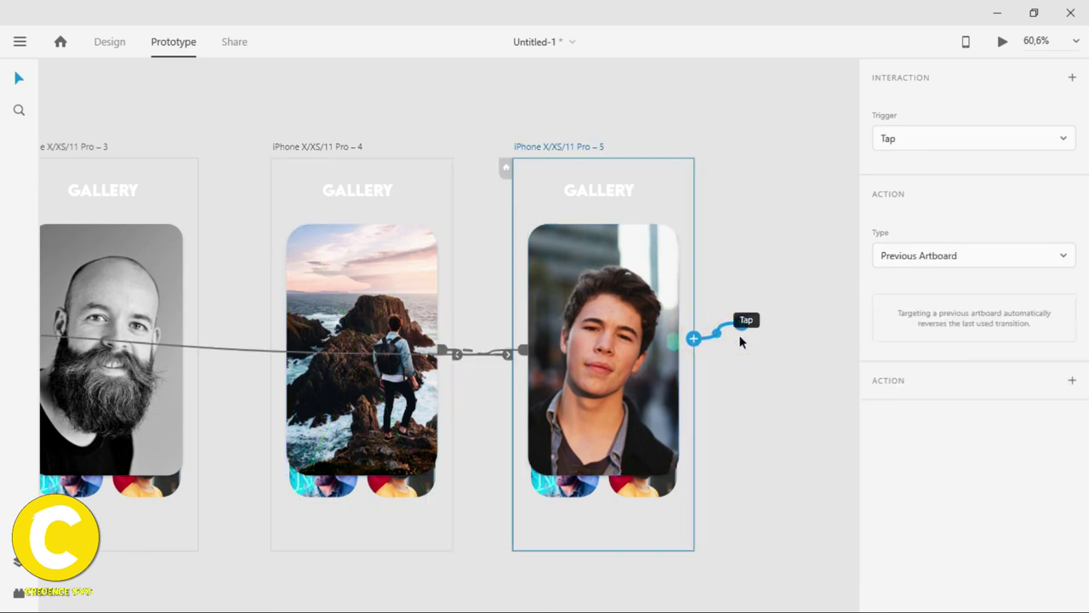
pyautogui.click(993, 252)
pyautogui.click(990, 235)
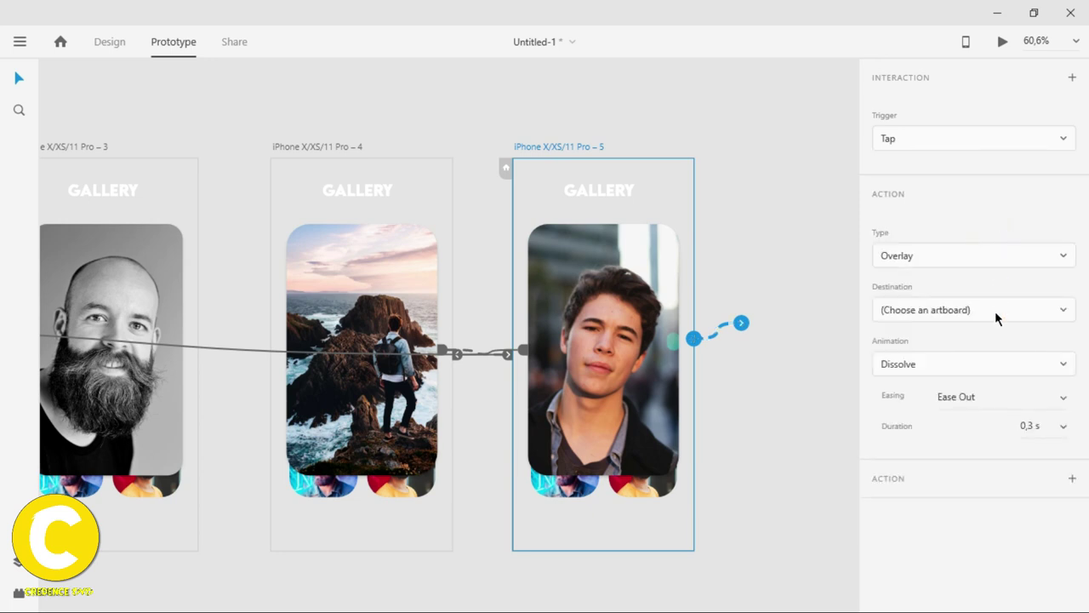
pyautogui.click(998, 316)
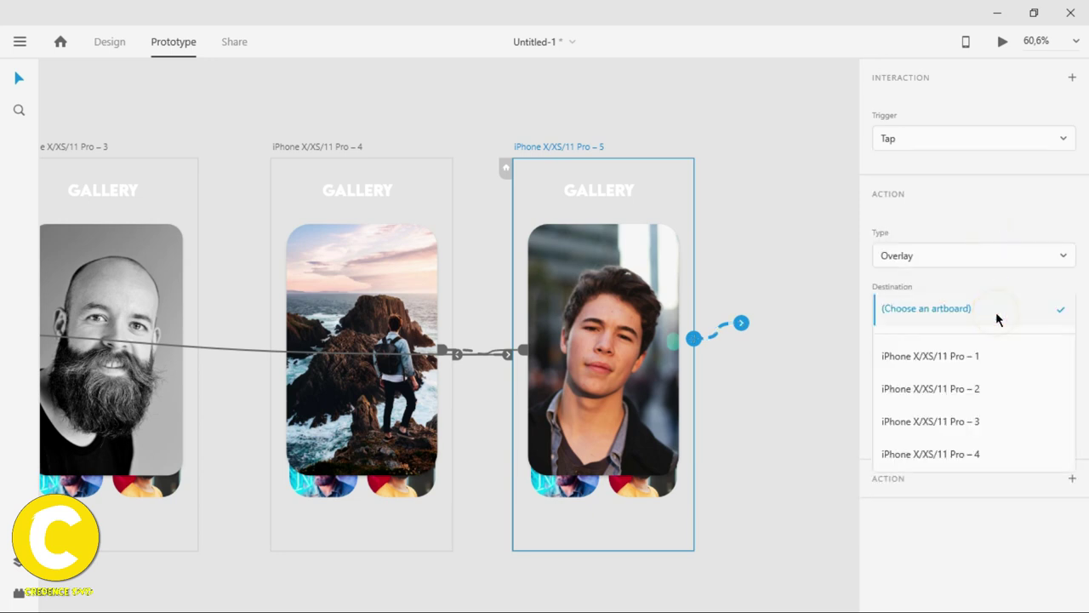
pyautogui.click(978, 455)
pyautogui.click(959, 364)
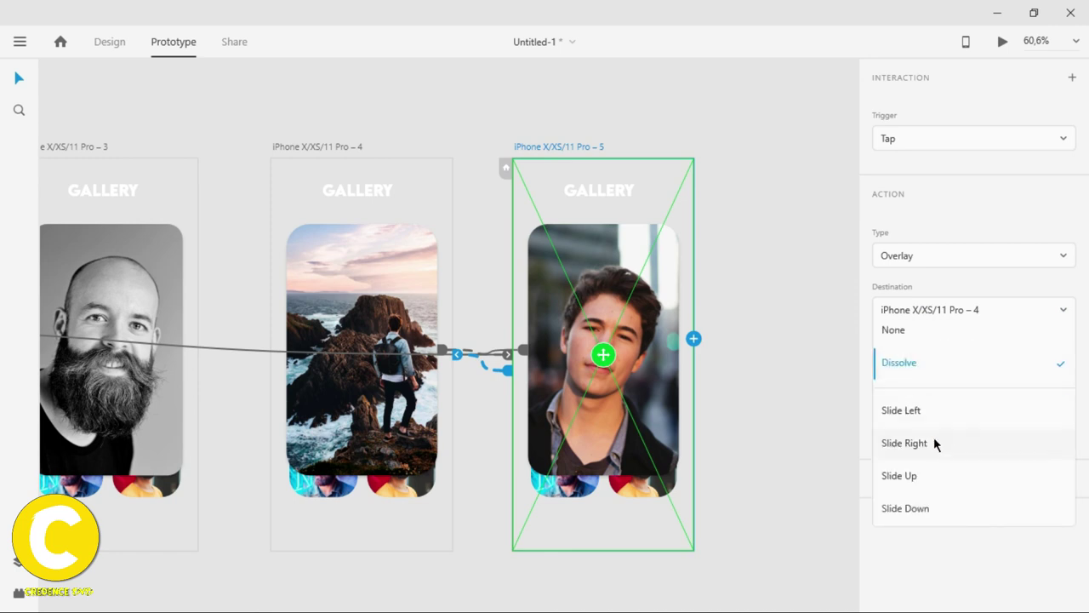
pyautogui.click(933, 443)
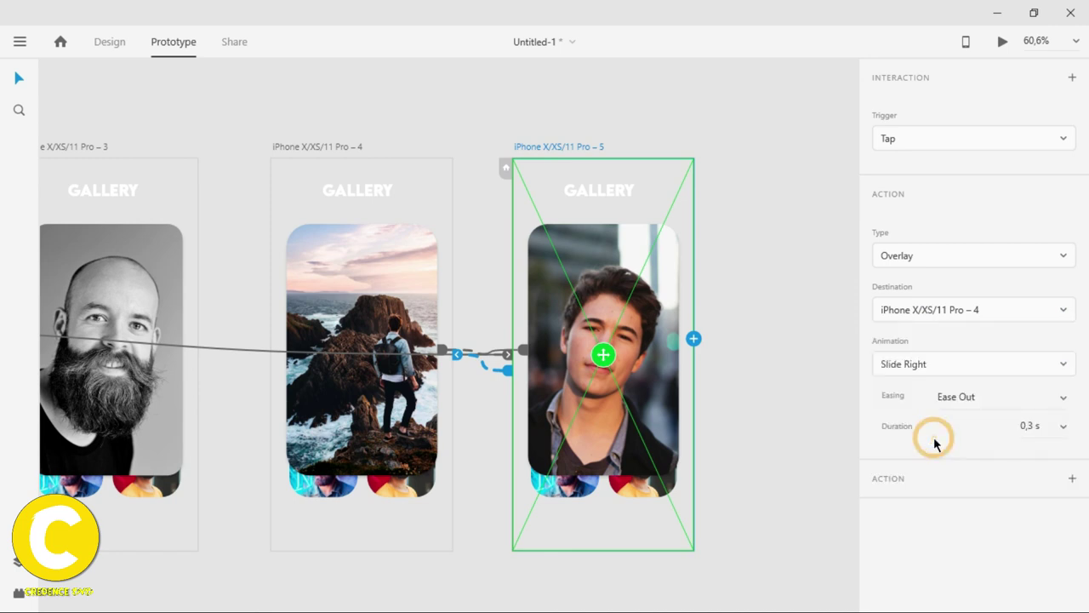
pyautogui.click(156, 541)
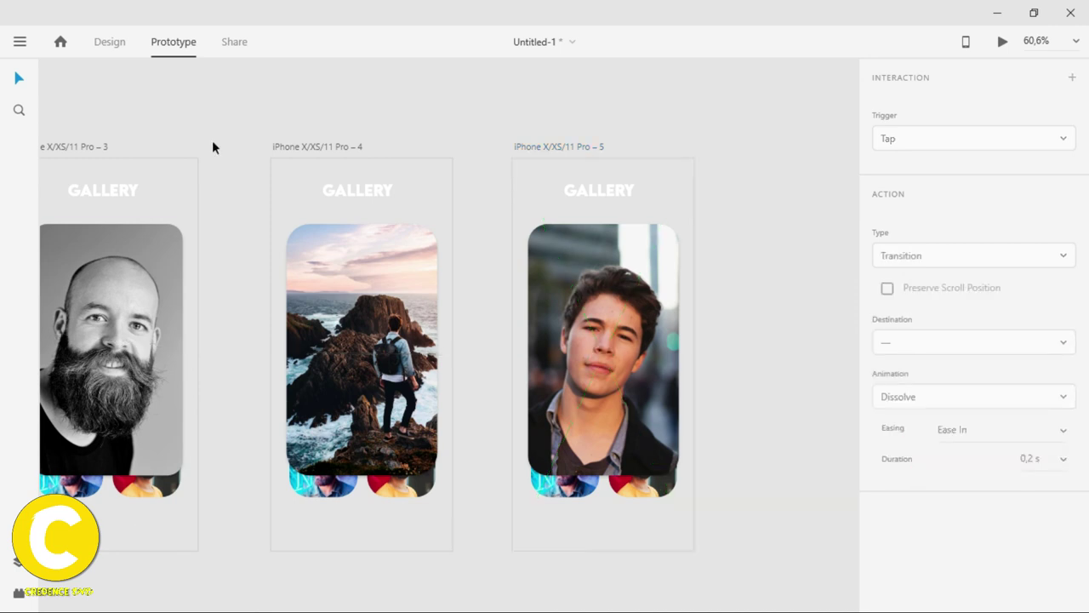
# Preview the prototype, move from the woman's photo through to the young man's photo, and close the preview.
pyautogui.click(1000, 43)
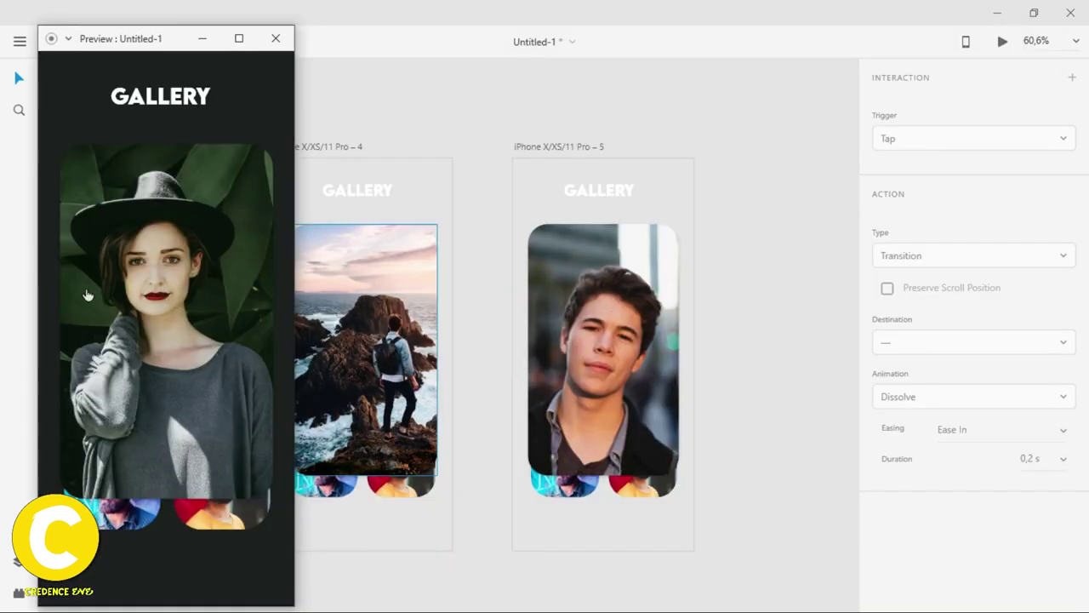
pyautogui.click(213, 342)
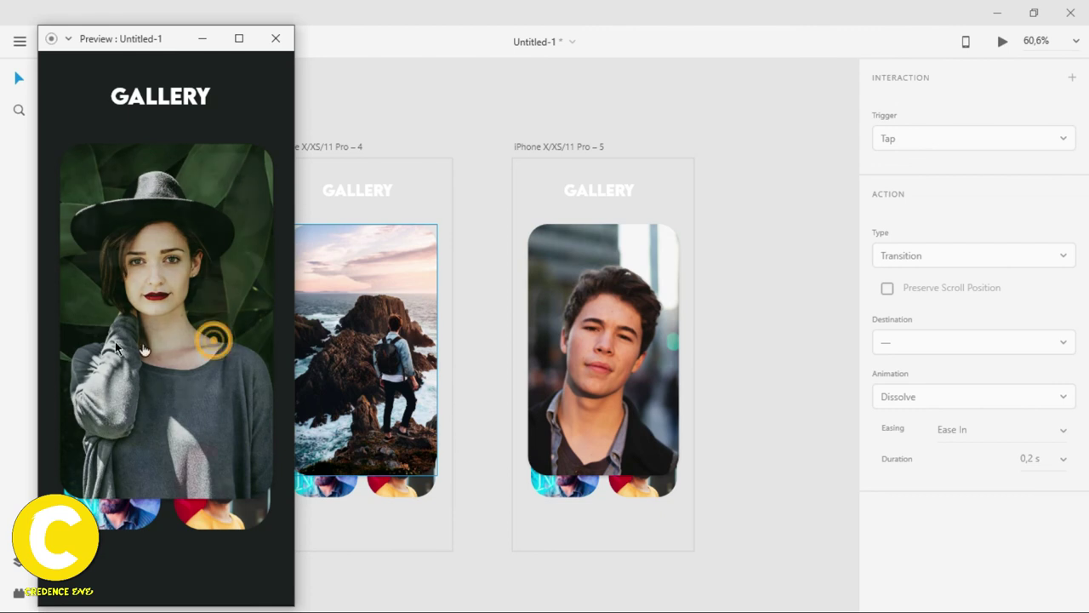
pyautogui.click(194, 353)
pyautogui.click(204, 354)
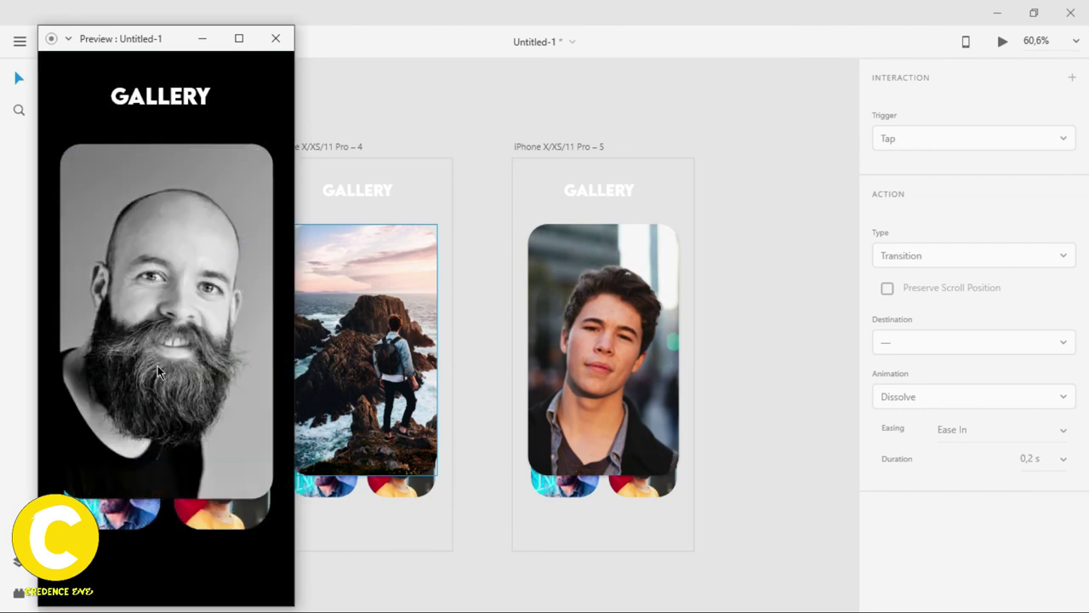
pyautogui.click(161, 371)
pyautogui.click(160, 371)
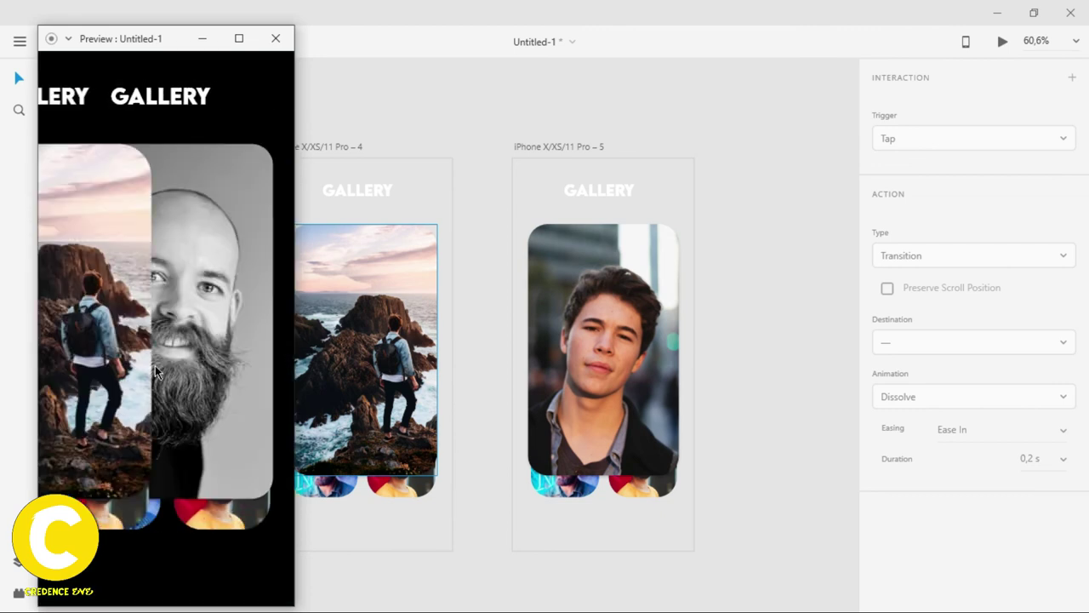
pyautogui.click(147, 362)
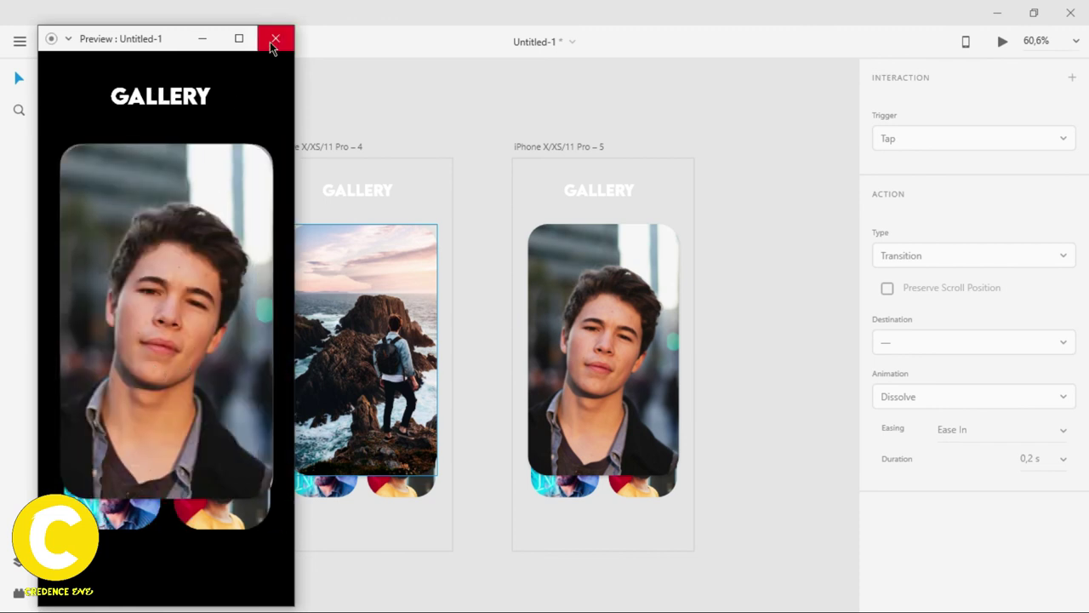
pyautogui.click(523, 150)
pyautogui.click(561, 145)
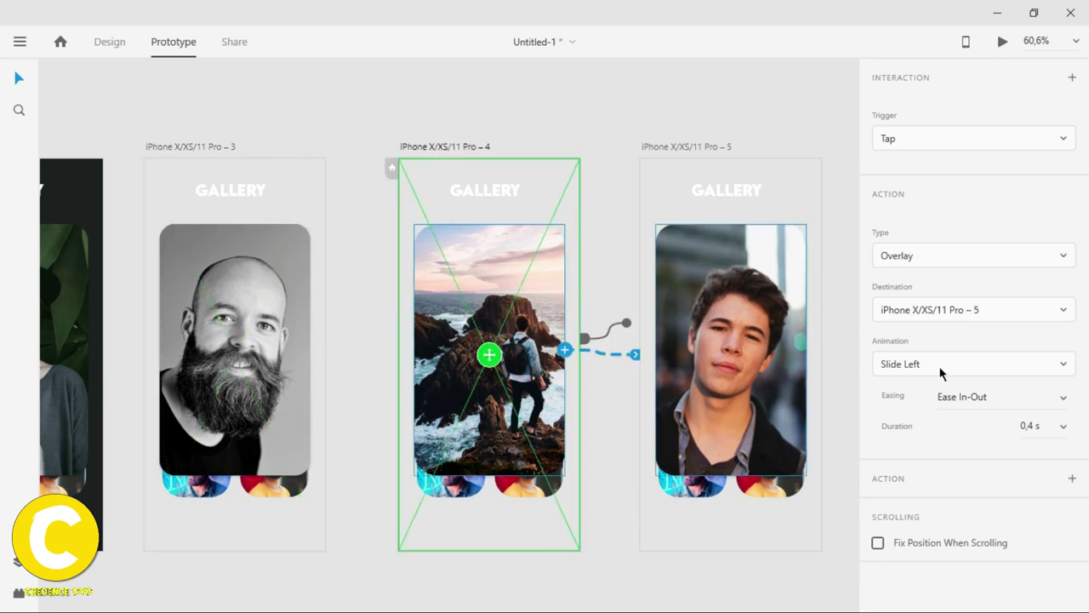
# Change the young man's photo's link to the fourth artboard to a Tap-triggered Overlay with the Slide Right animation.
pyautogui.click(779, 329)
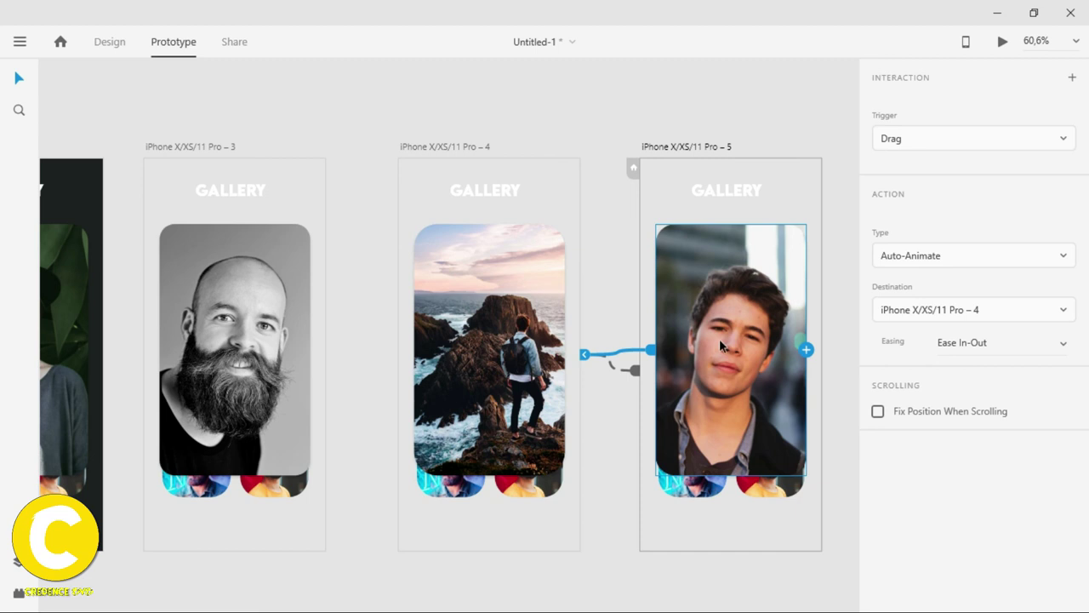
pyautogui.click(967, 313)
pyautogui.click(964, 309)
pyautogui.click(957, 251)
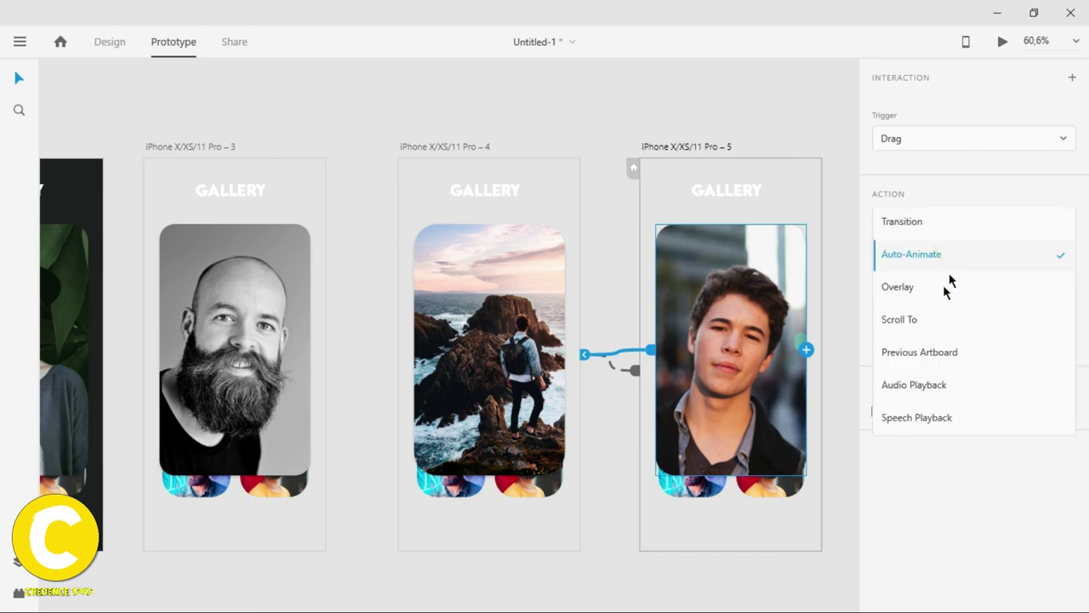
pyautogui.click(933, 294)
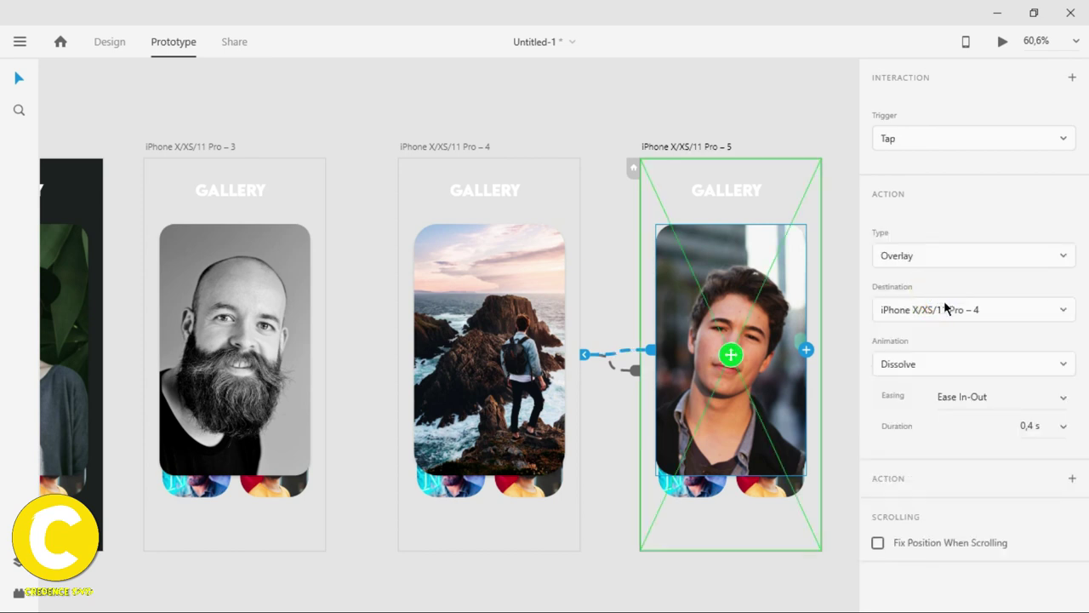
pyautogui.click(971, 314)
pyautogui.click(967, 337)
pyautogui.click(977, 366)
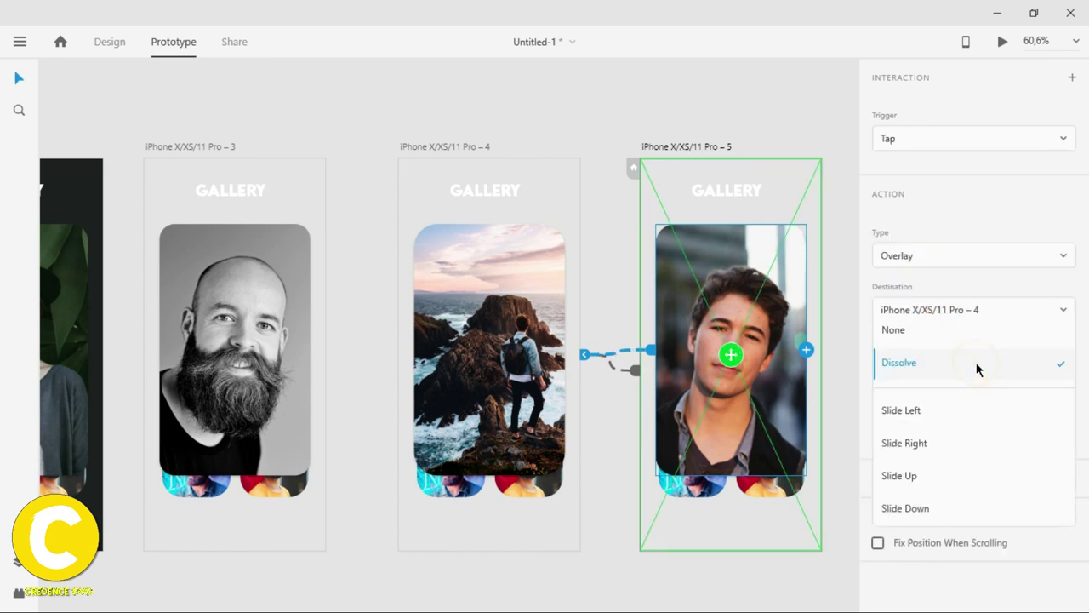
pyautogui.click(924, 444)
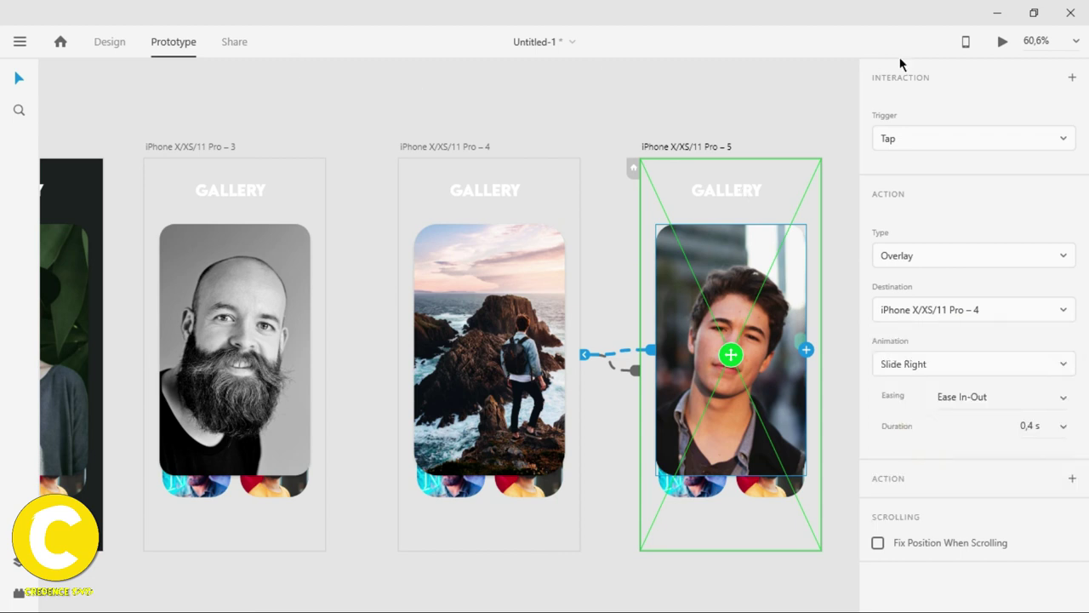
pyautogui.click(296, 84)
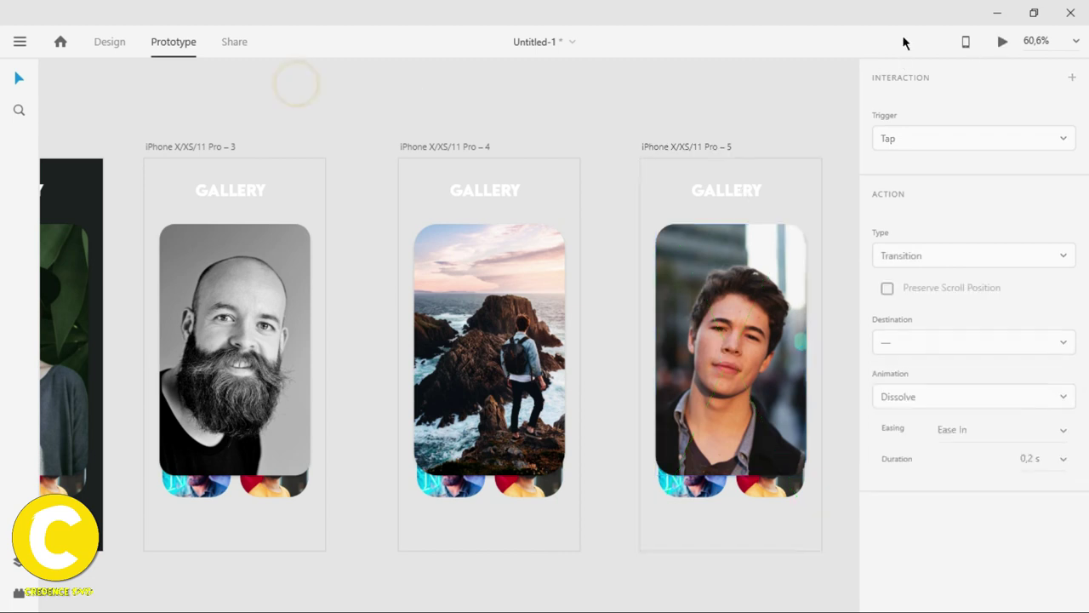
# Preview the prototype again, testing the drag and tap transitions between the enlarged photos, and close the preview.
pyautogui.click(1002, 43)
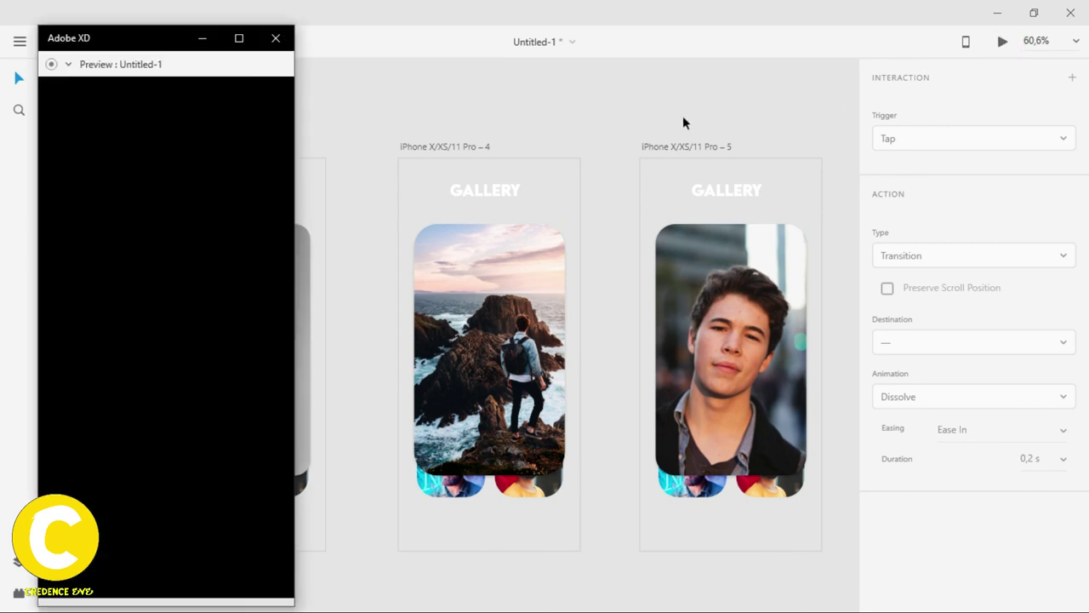
pyautogui.click(260, 308)
pyautogui.moveTo(160, 318); pyautogui.dragTo(81, 324)
pyautogui.moveTo(191, 333); pyautogui.dragTo(78, 330)
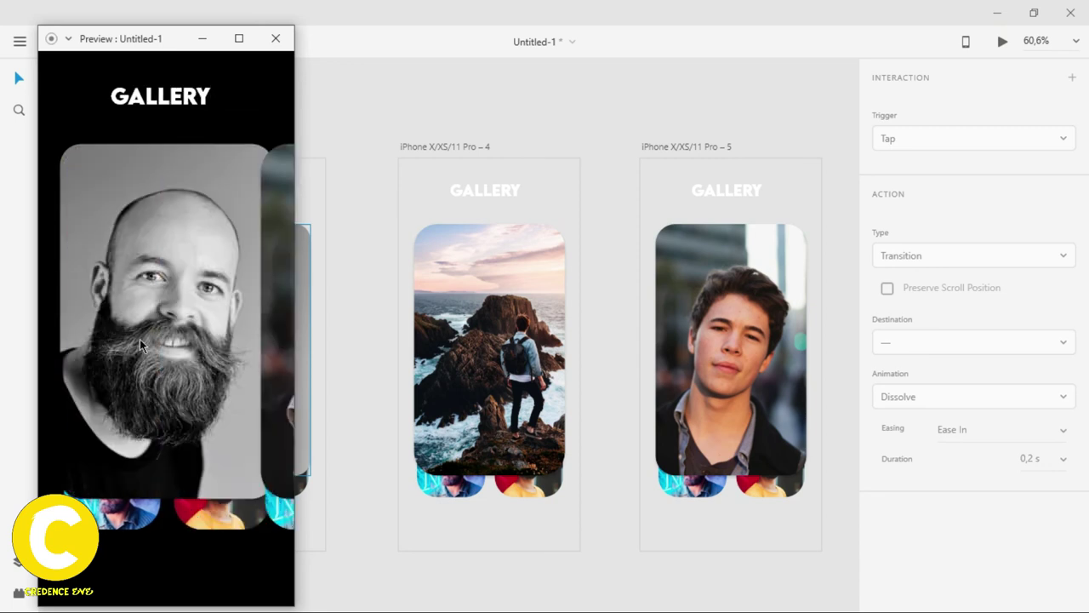
pyautogui.moveTo(189, 345); pyautogui.dragTo(108, 346)
pyautogui.click(103, 348)
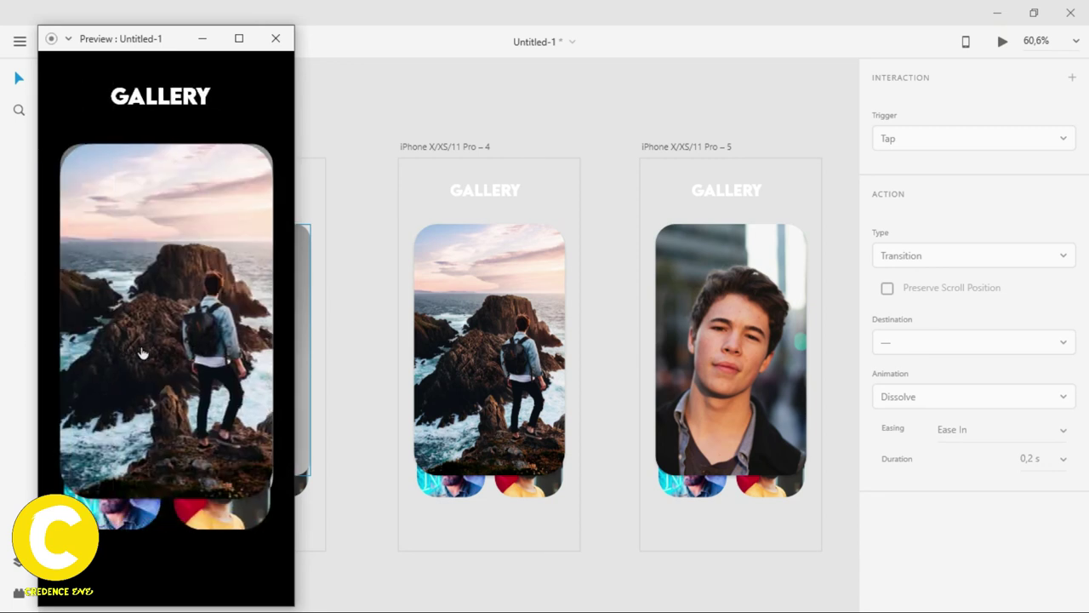
pyautogui.click(132, 346)
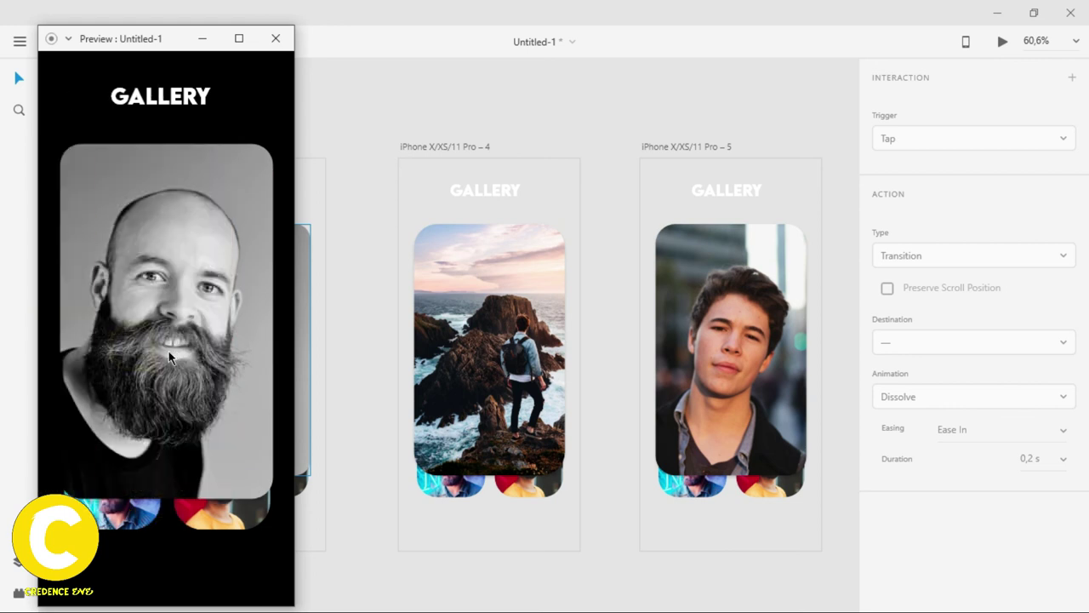
pyautogui.click(171, 354)
pyautogui.click(275, 40)
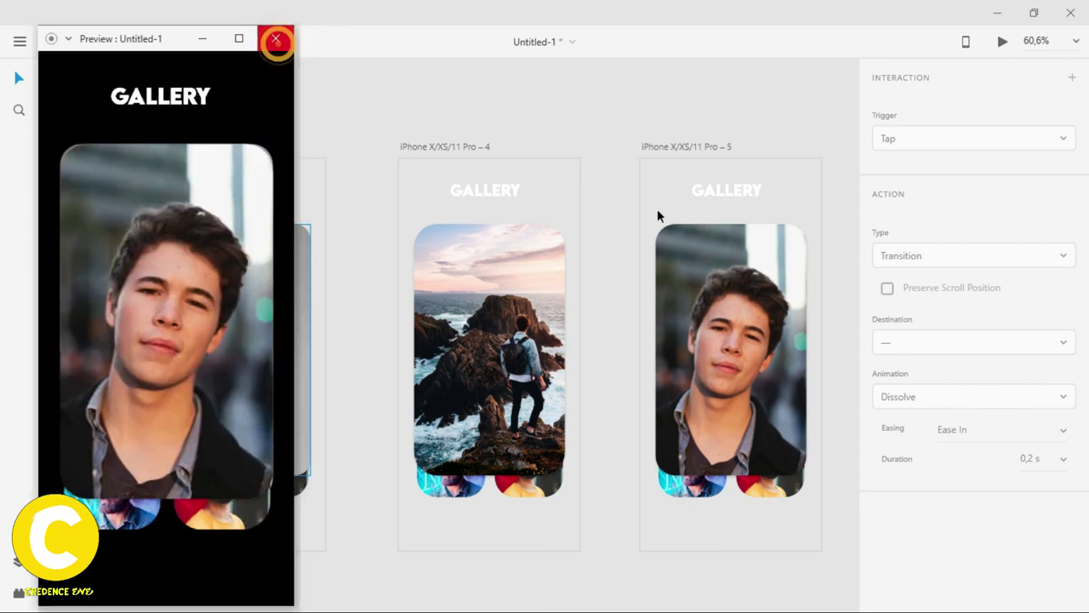
# Remove the young man's photo's link to the fourth artboard, keeping the artboard's own link.
pyautogui.click(733, 346)
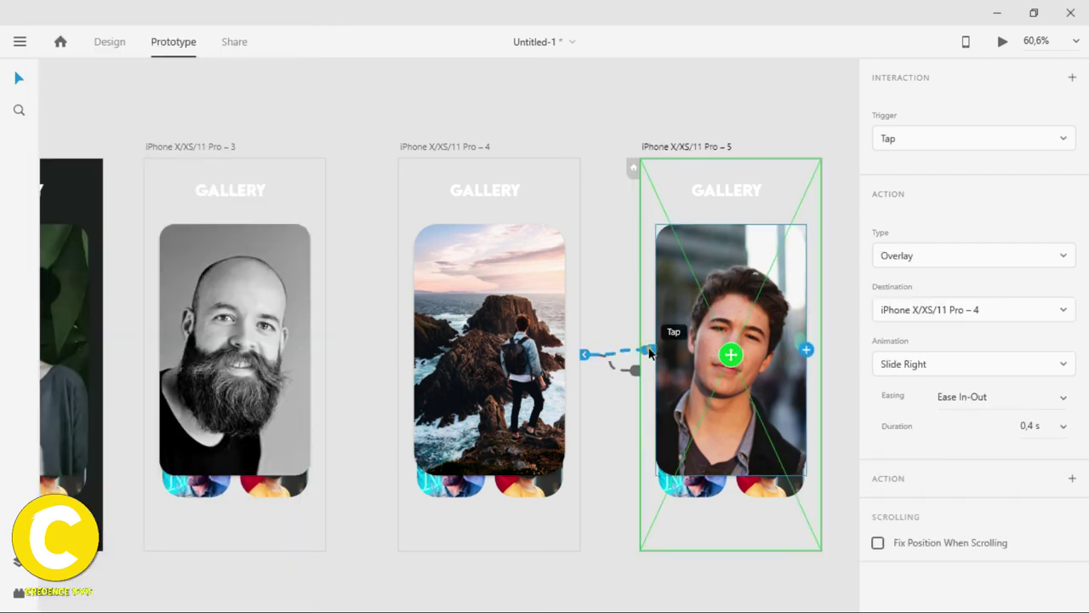
pyautogui.moveTo(651, 353); pyautogui.dragTo(665, 354)
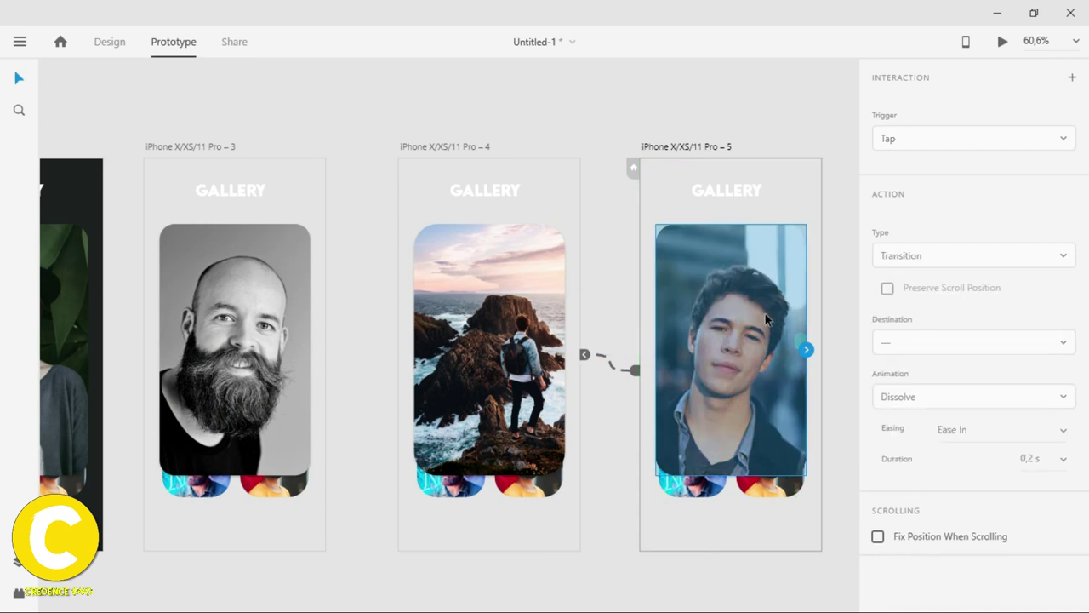
pyautogui.click(580, 124)
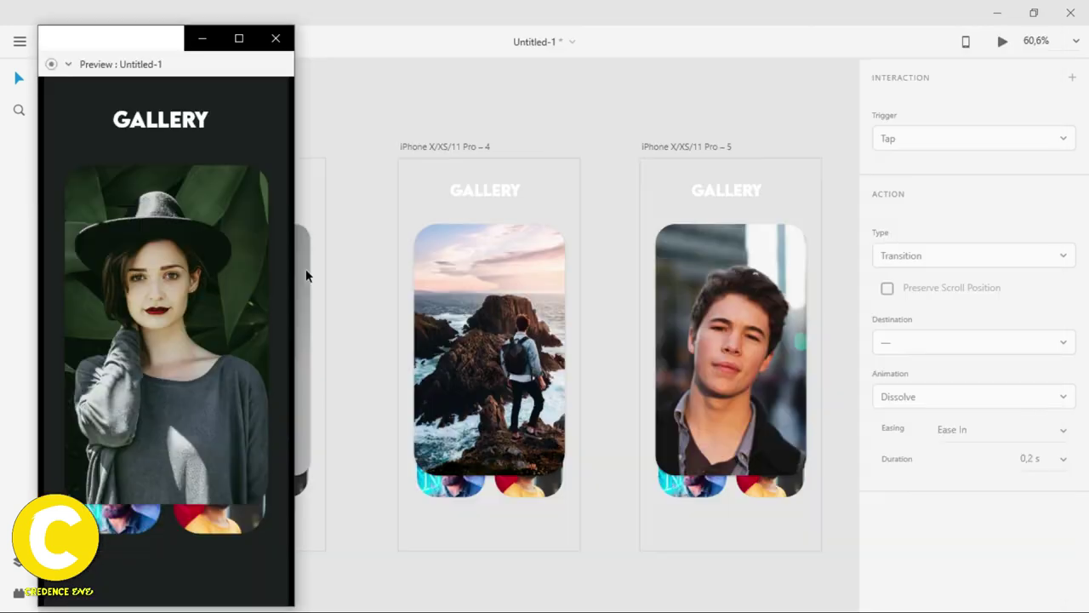
# Test the transitions from the woman's photo onward in the preview without the young man's photo link, and close it.
pyautogui.click(132, 336)
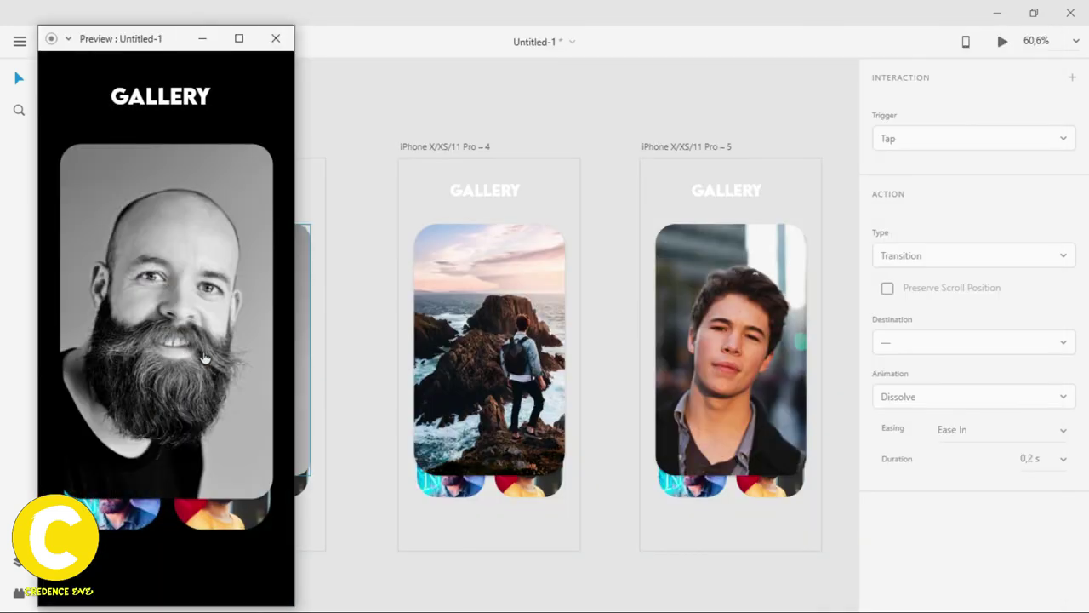
pyautogui.click(204, 357)
pyautogui.click(187, 361)
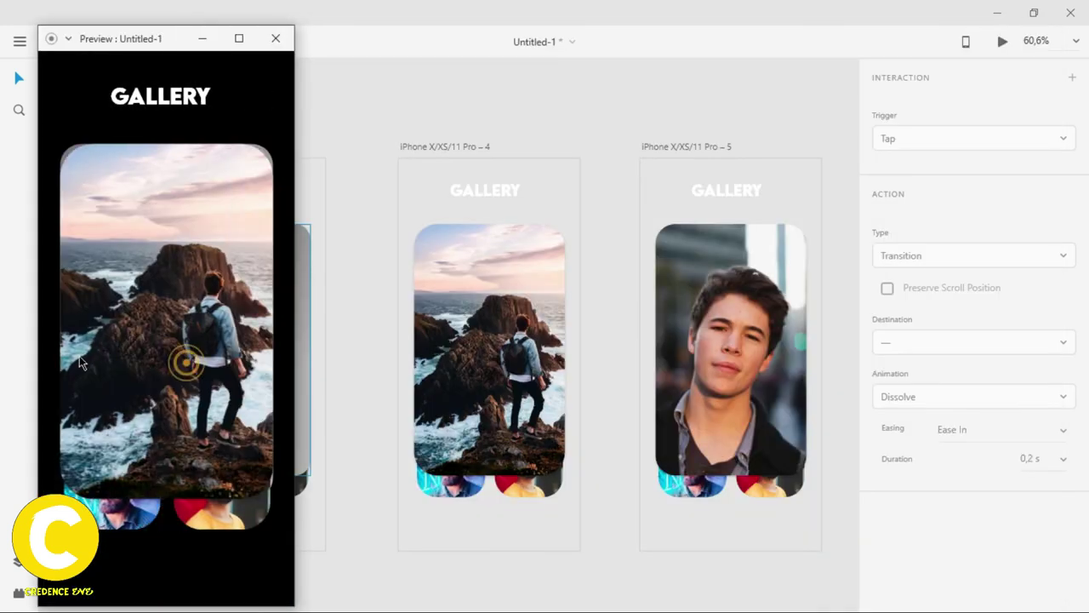
pyautogui.click(127, 371)
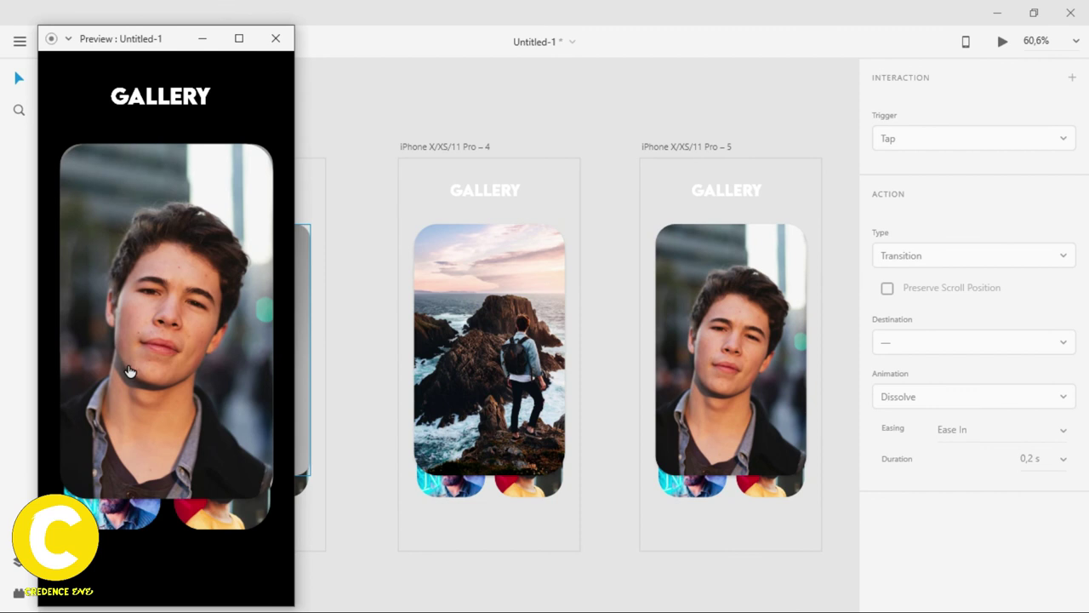
pyautogui.click(275, 38)
# Delete the fourth artboard's Tap link to the previous artboard and check the remaining links of the hiker's and young man's photos.
pyautogui.click(516, 276)
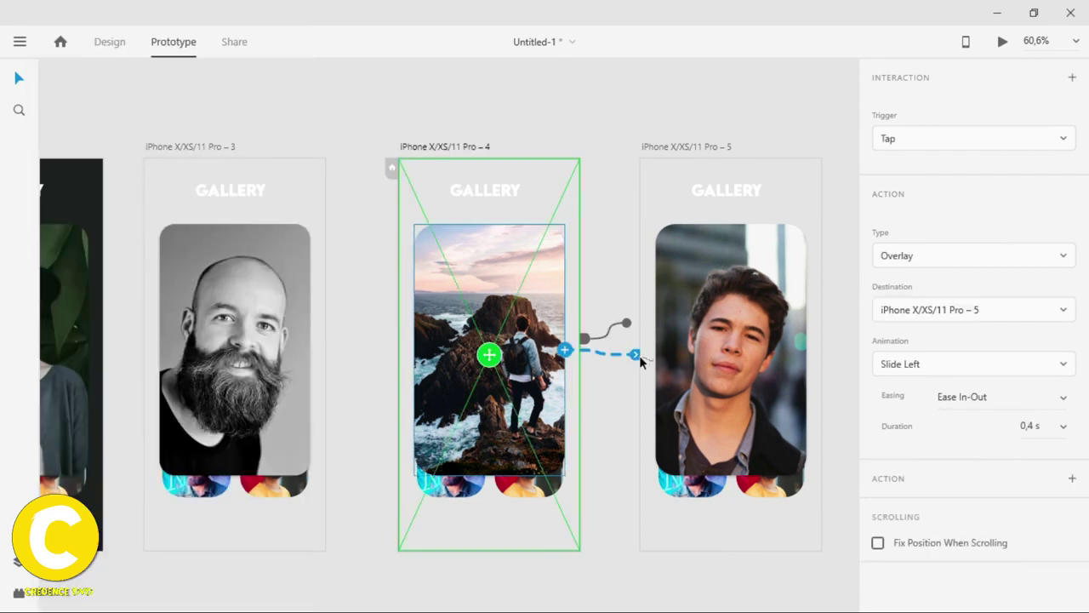
pyautogui.click(596, 333)
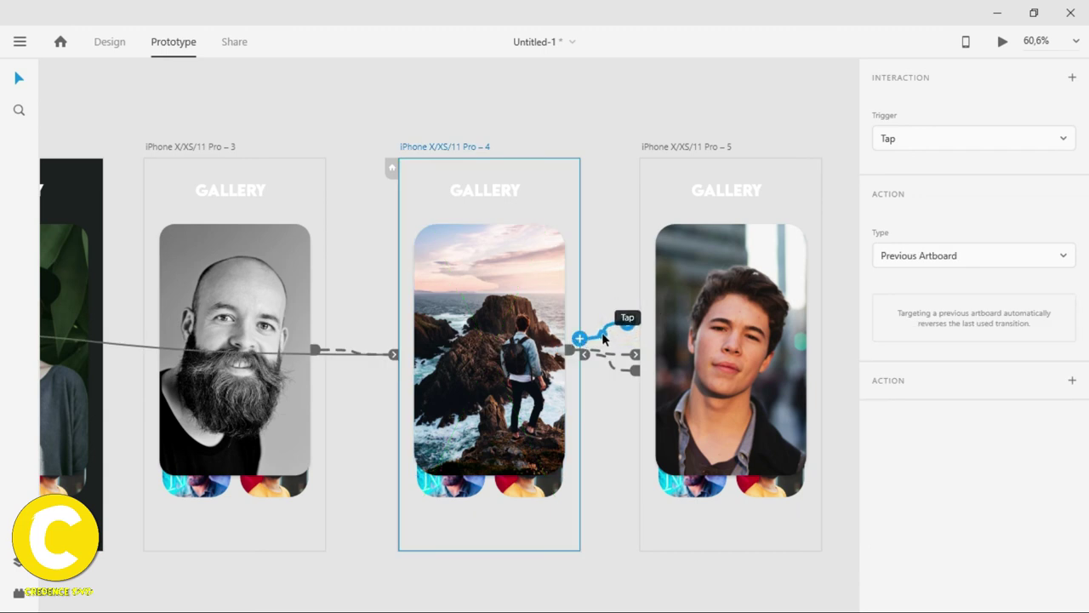
pyautogui.press('Delete')
pyautogui.click(601, 372)
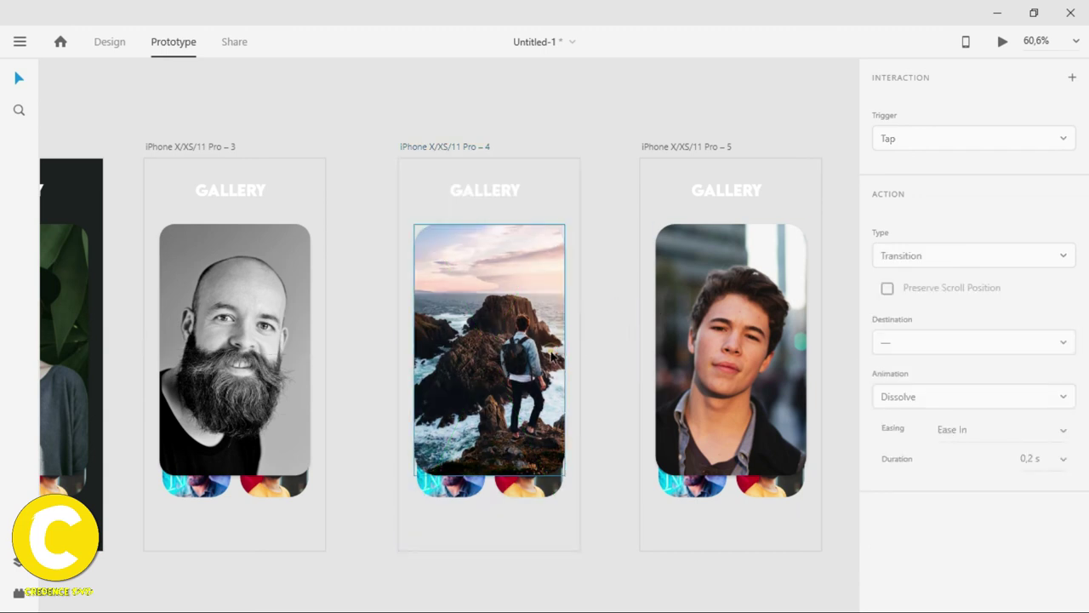
pyautogui.click(536, 337)
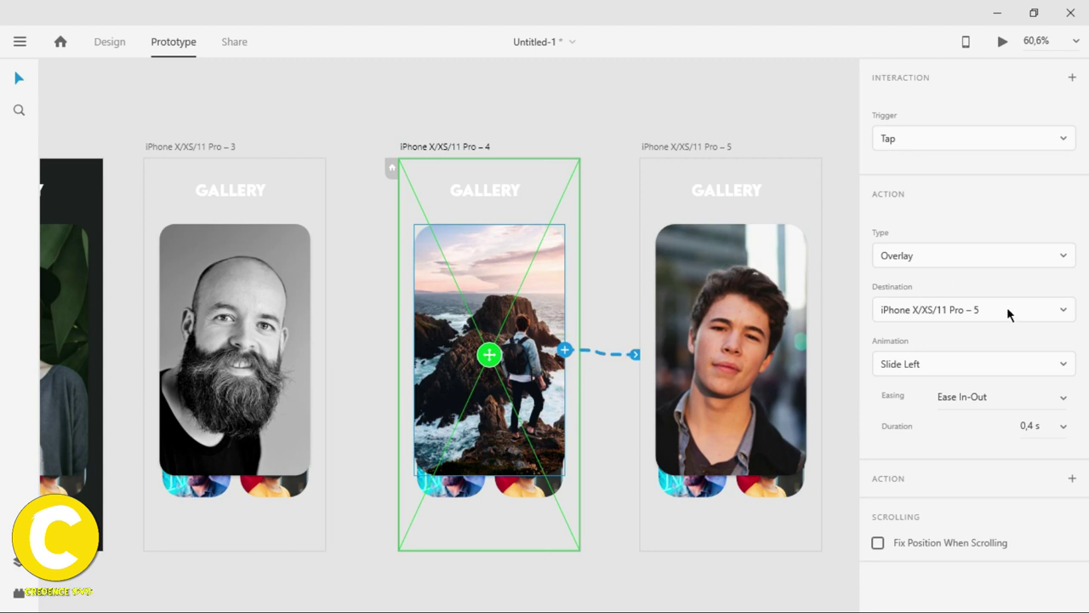
pyautogui.click(740, 383)
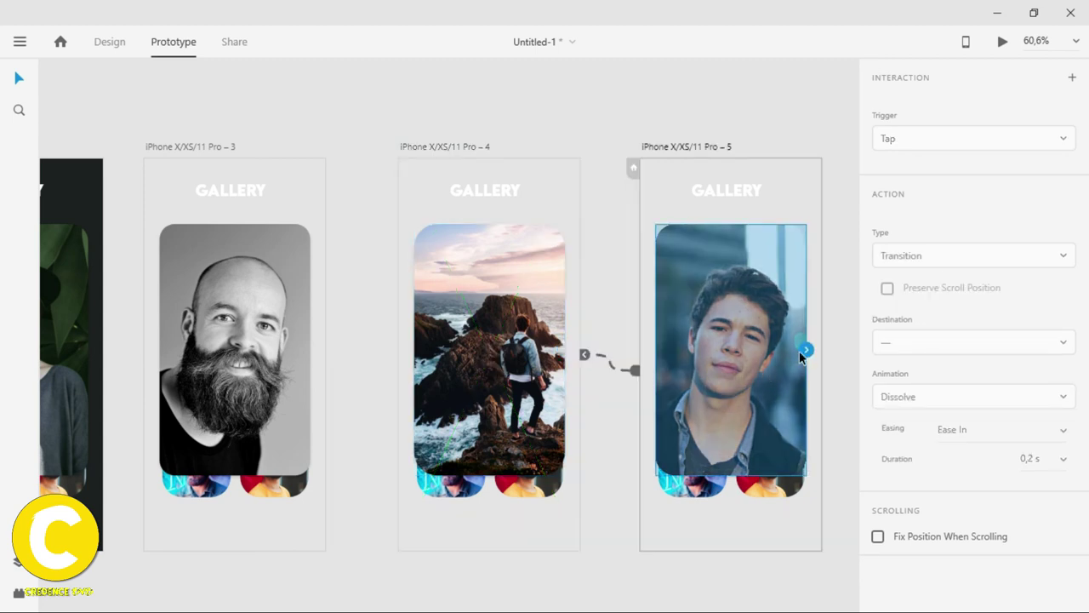
pyautogui.click(625, 249)
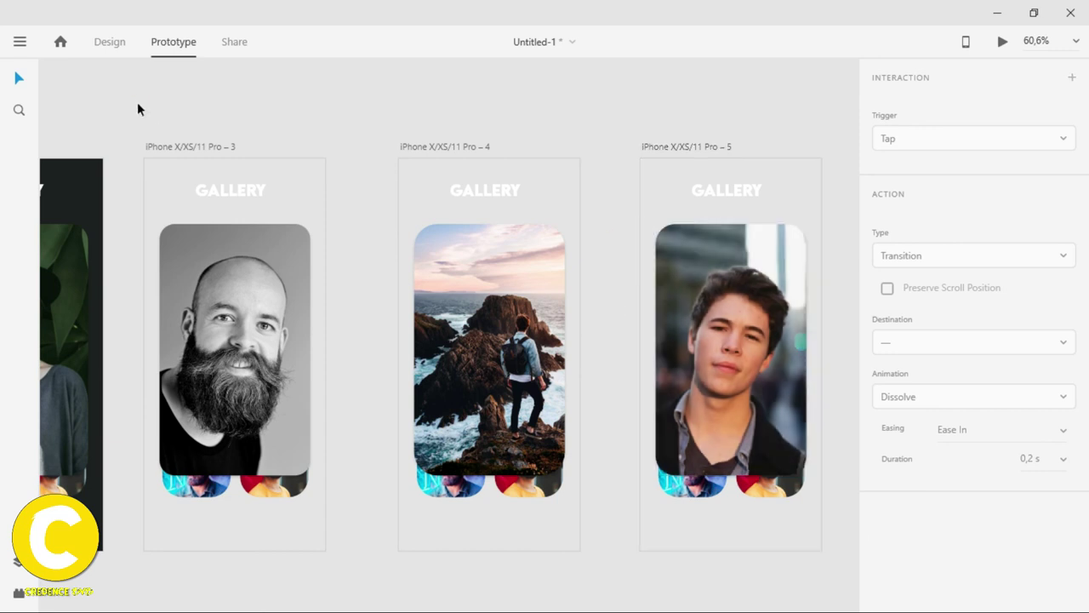
pyautogui.hscroll(-8, 137, 102)
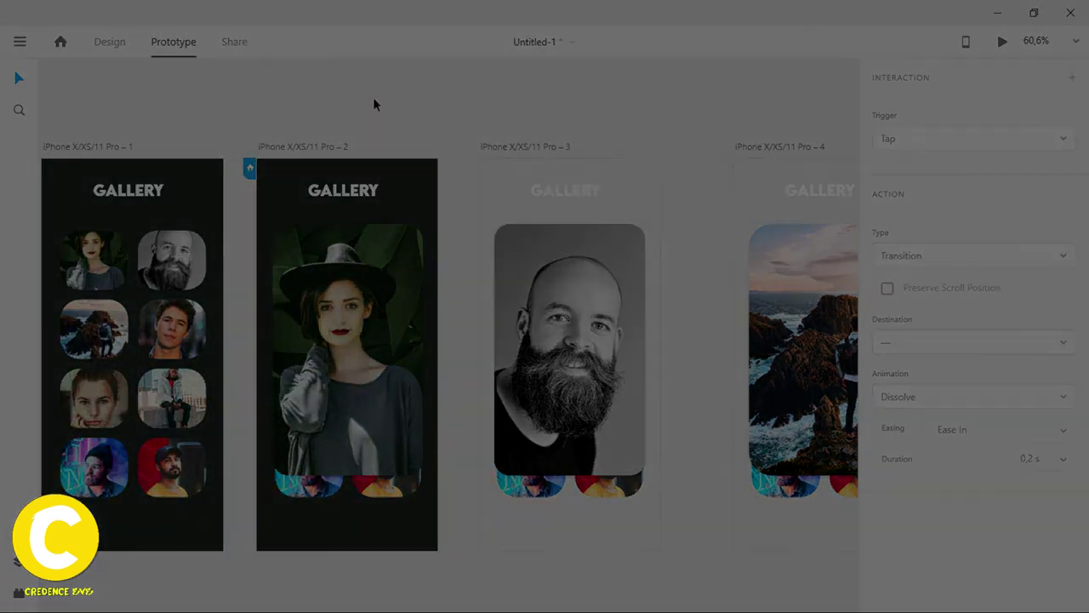